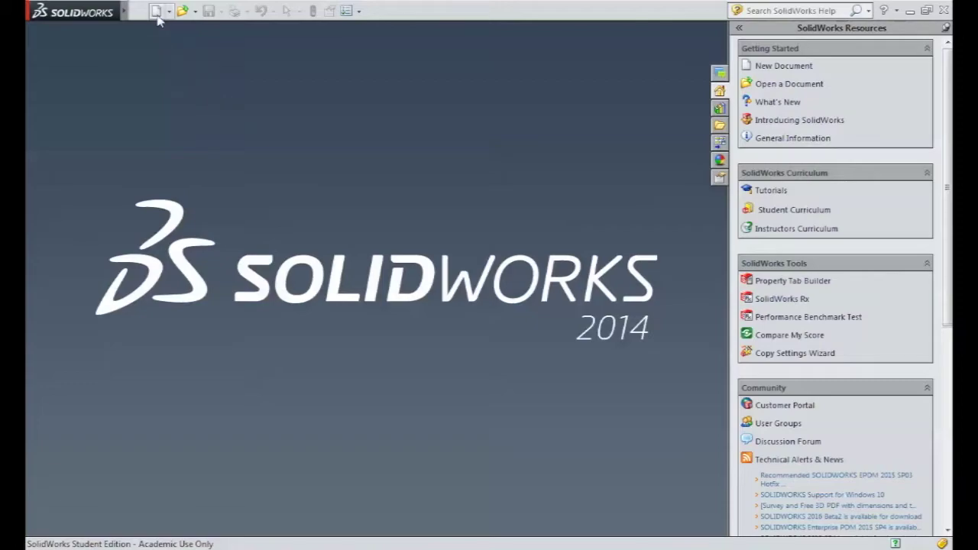
Create a new part document from the Part template.
left_click(156, 10)
left_click(230, 233)
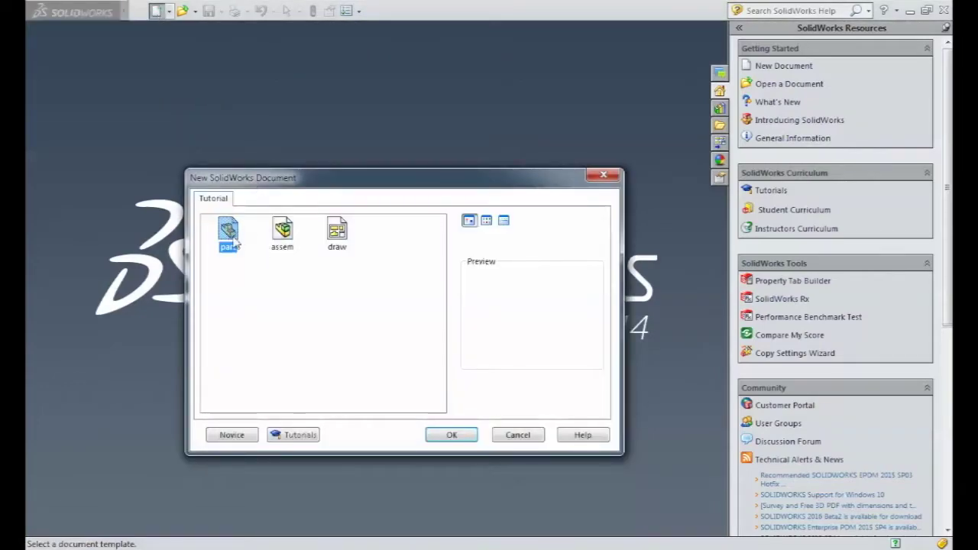
left_click(452, 435)
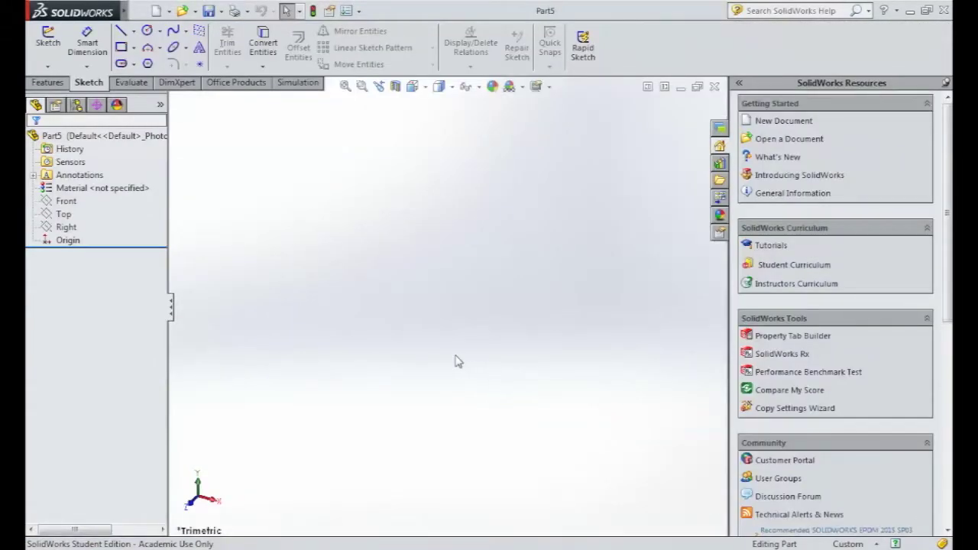
Open a sketch on the Front plane with the Centerline tool active.
left_click(66, 201)
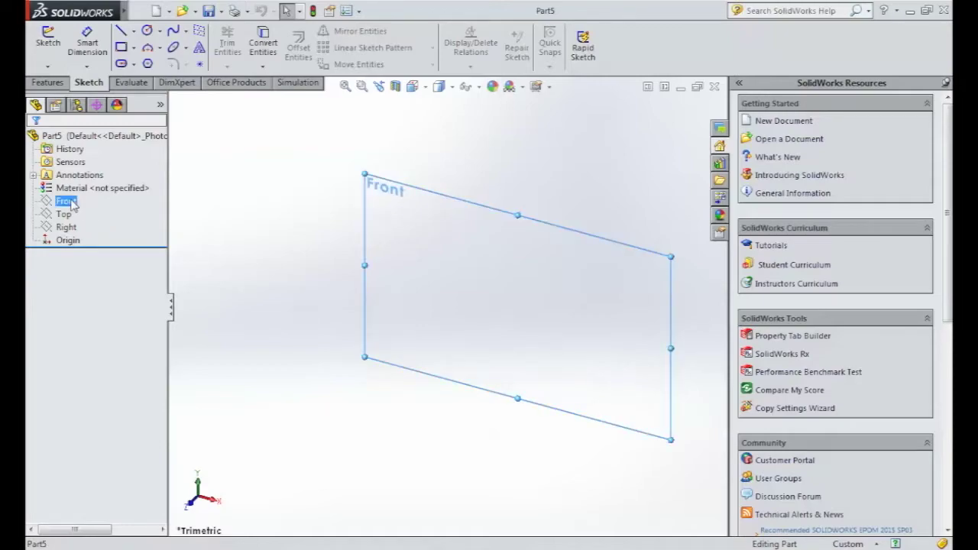
left_click(47, 39)
left_click(134, 32)
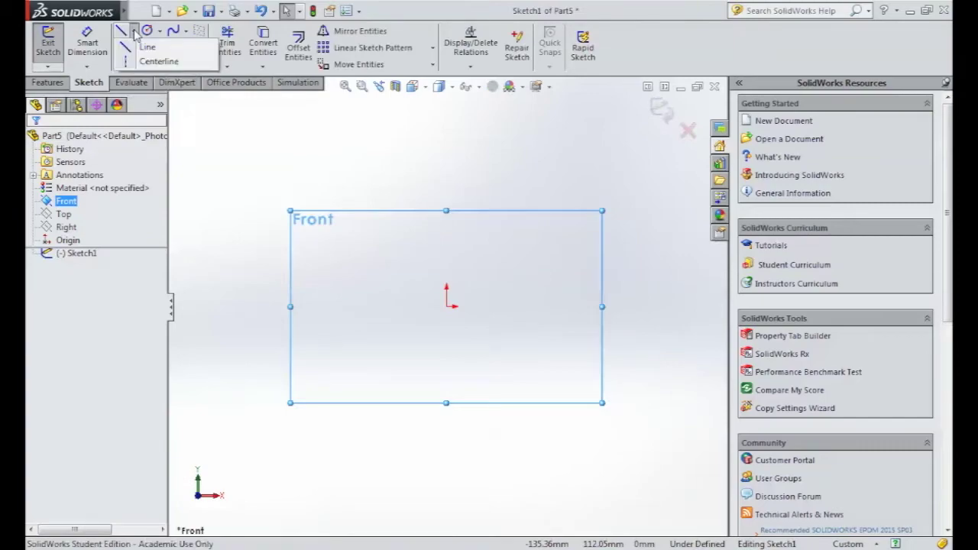
left_click(145, 62)
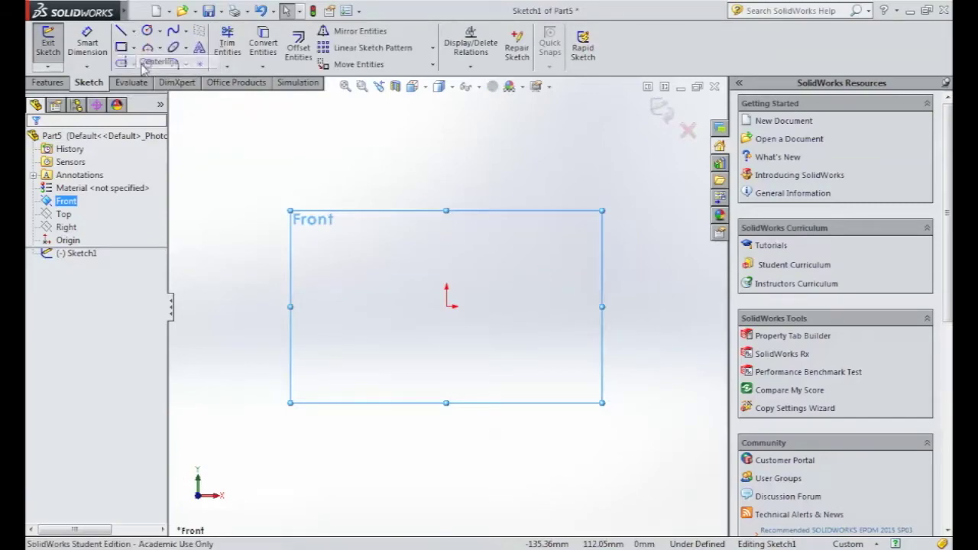
Draw a vertical centerline up from the origin and a stepped left half-outline ending on it.
left_click(446, 307)
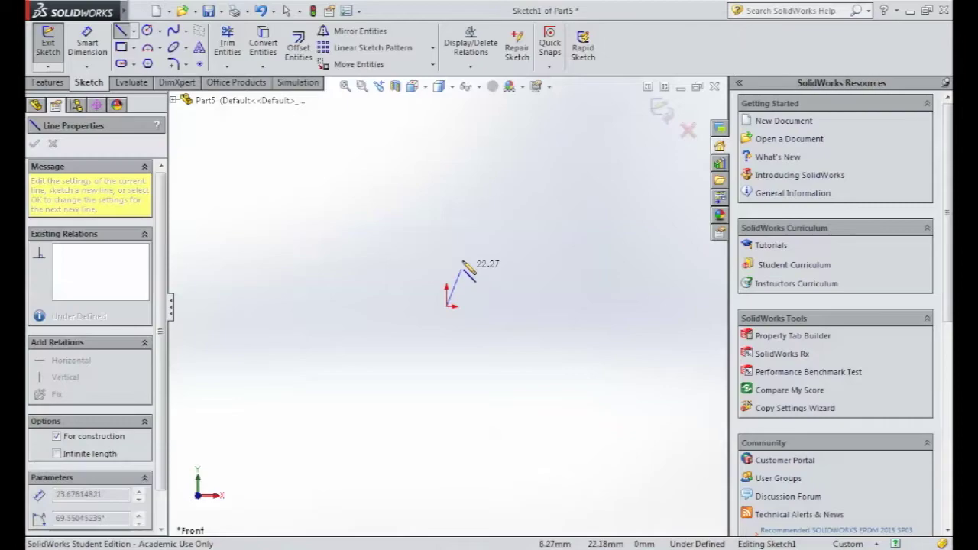
left_click(447, 221)
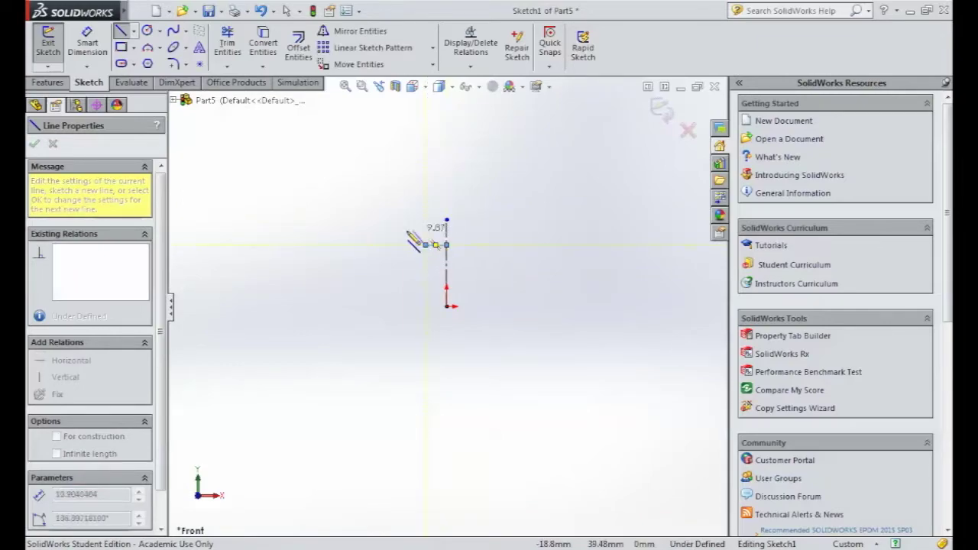
left_click(424, 244)
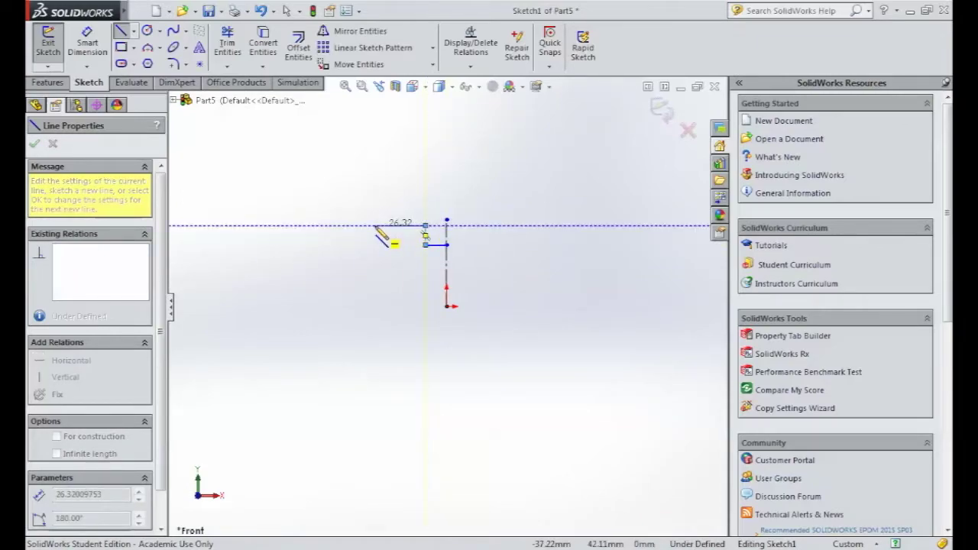
left_click(375, 225)
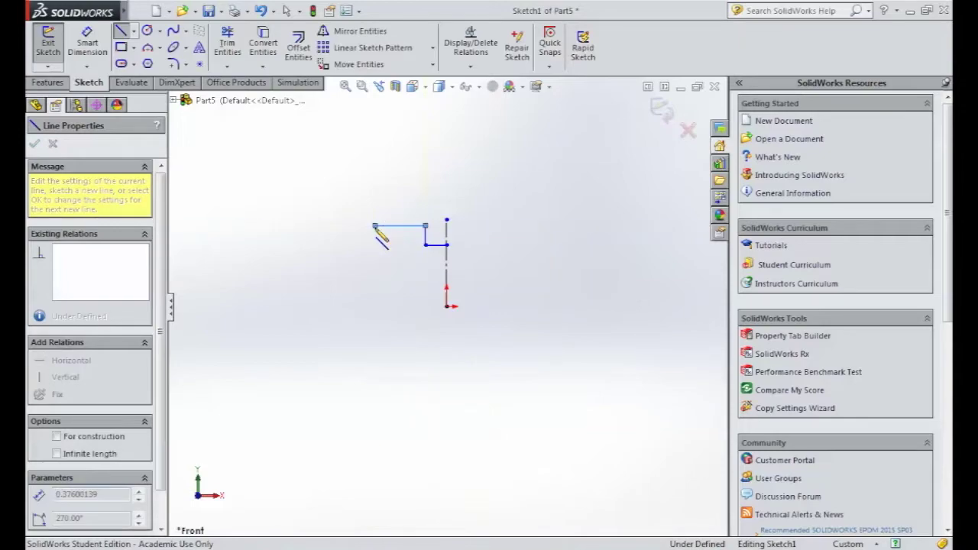
left_click(374, 285)
left_click(337, 284)
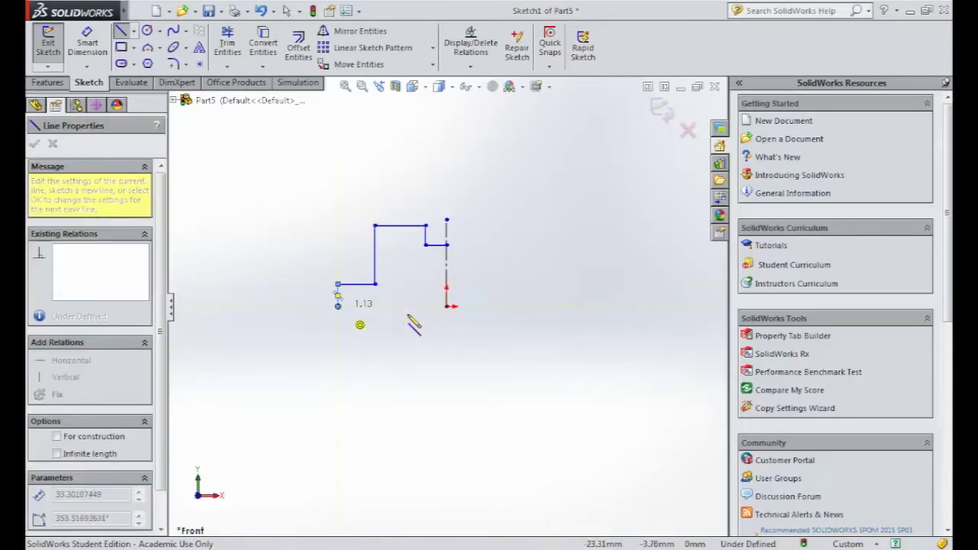
left_click(338, 306)
left_click(413, 306)
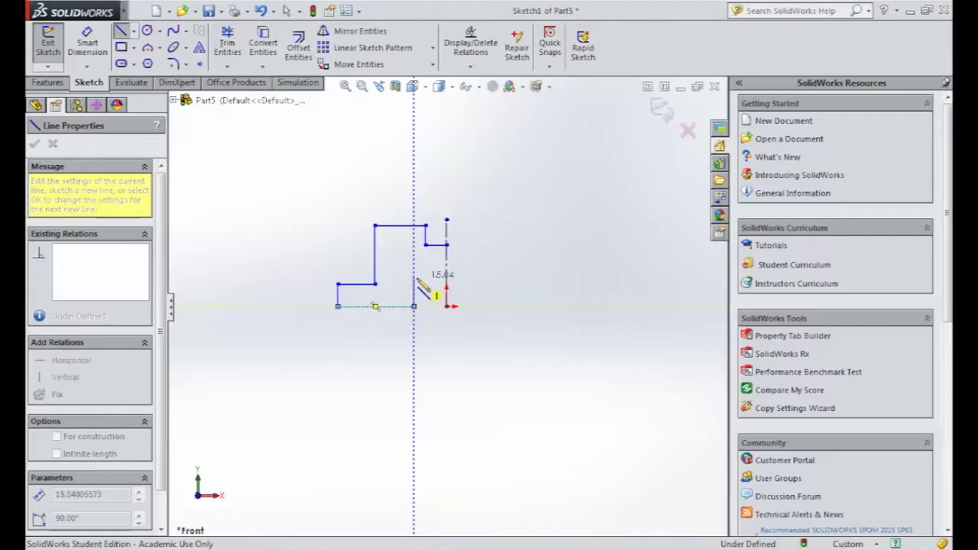
left_click(413, 278)
double_click(447, 278)
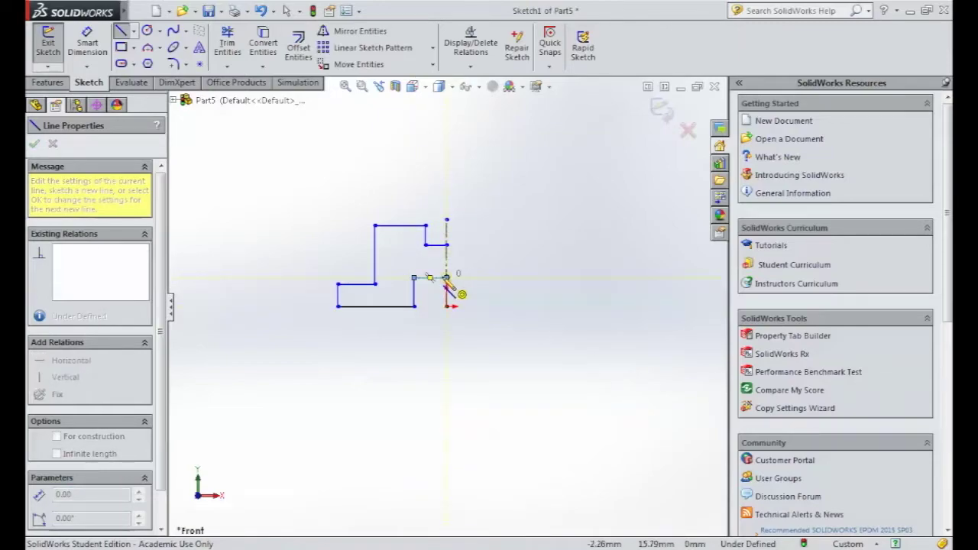
key("Escape")
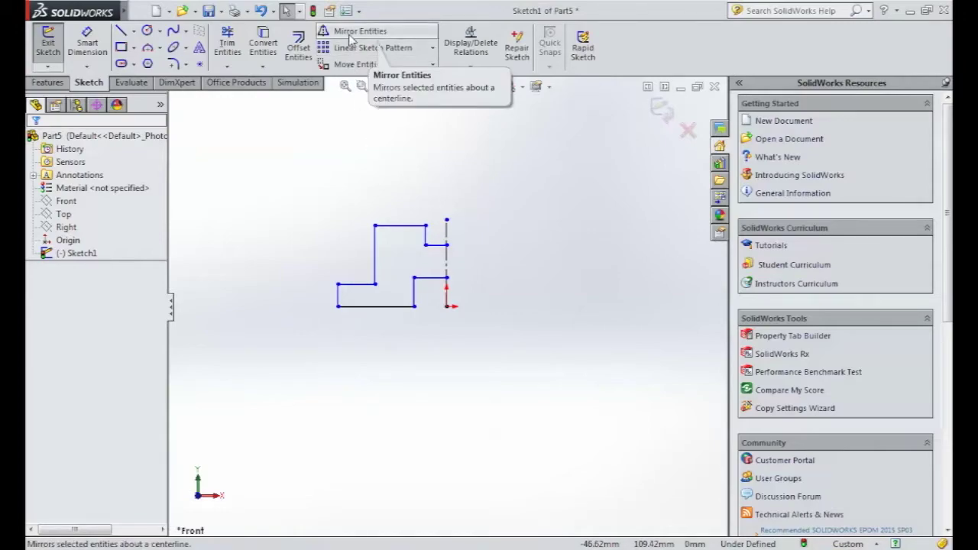
Mirror all nine left-half outline lines about the vertical centerline.
left_click(351, 38)
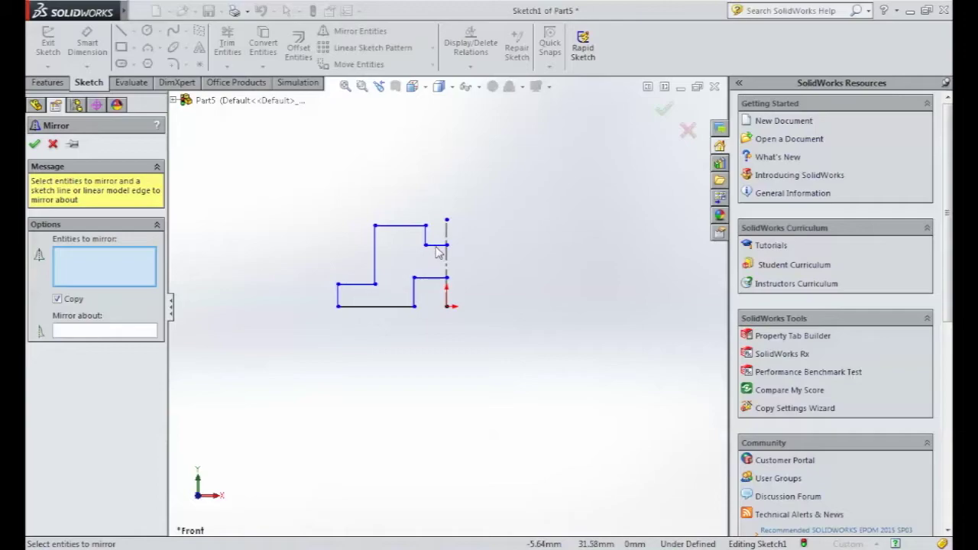
left_click(436, 245)
left_click(425, 236)
left_click(401, 226)
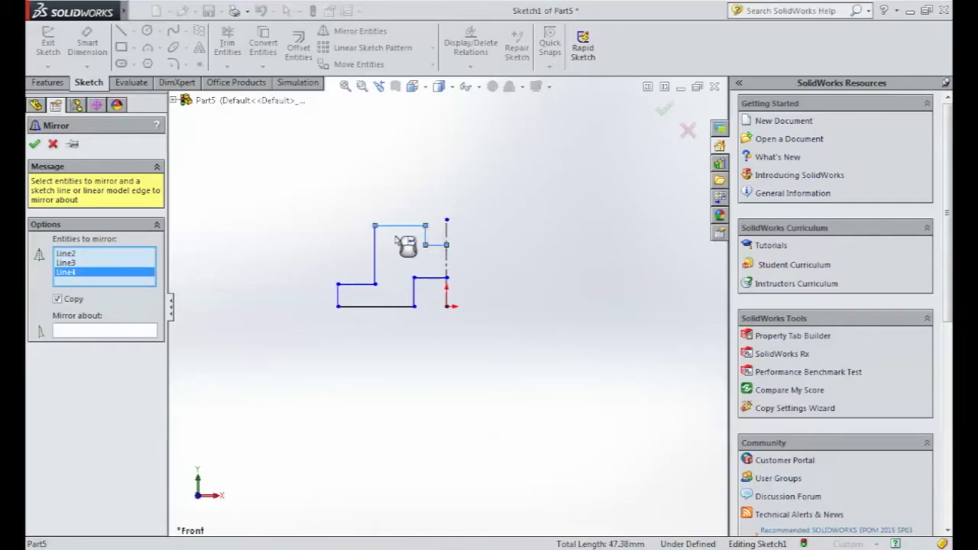
left_click(374, 255)
left_click(356, 284)
left_click(338, 298)
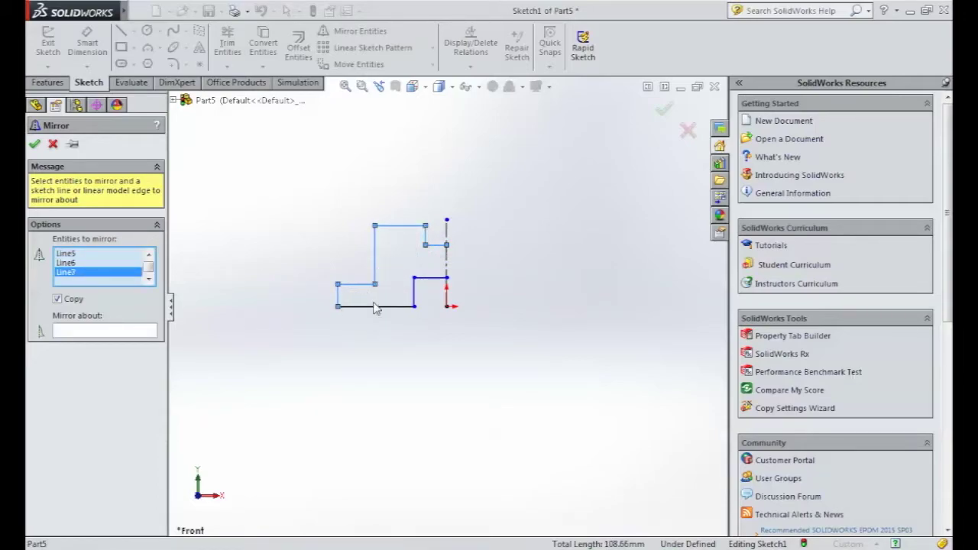
left_click(374, 307)
left_click(414, 297)
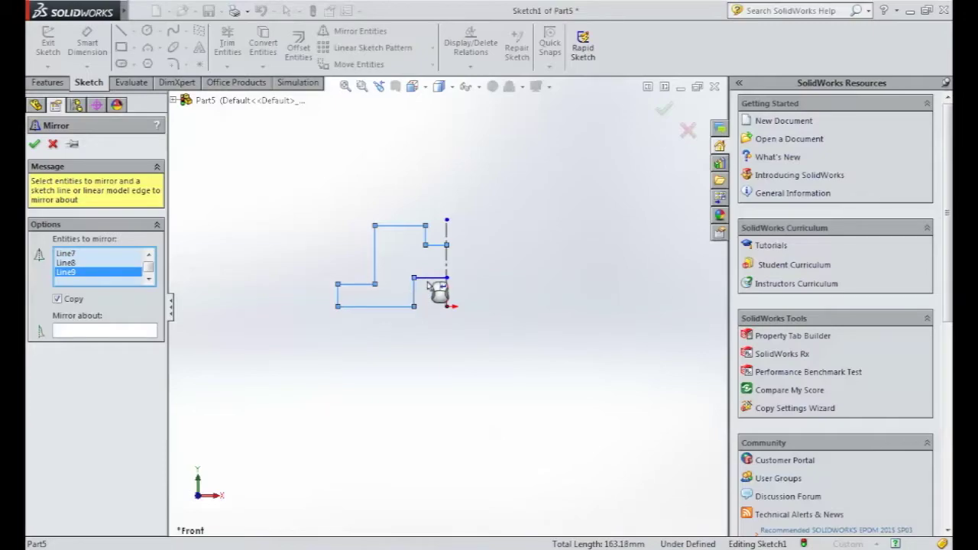
left_click(429, 278)
left_click(120, 333)
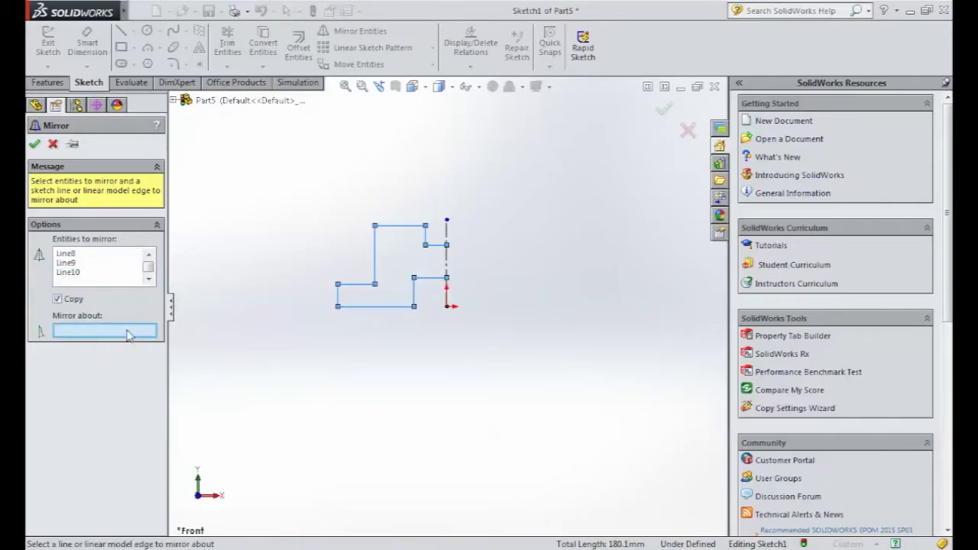
left_click(447, 262)
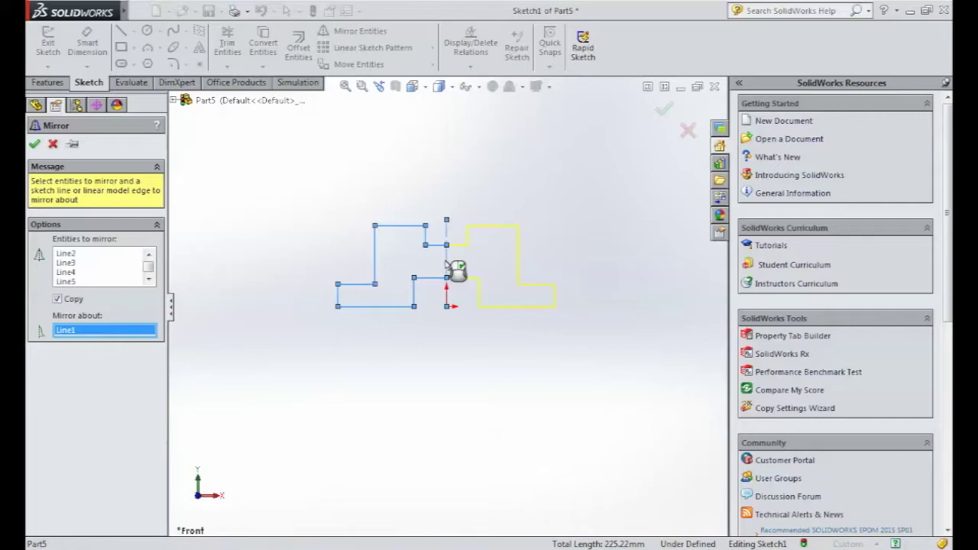
left_click(34, 143)
Dimension the far-left edge height to 10 mm and the inner vertical edges 40 mm apart.
left_click(87, 46)
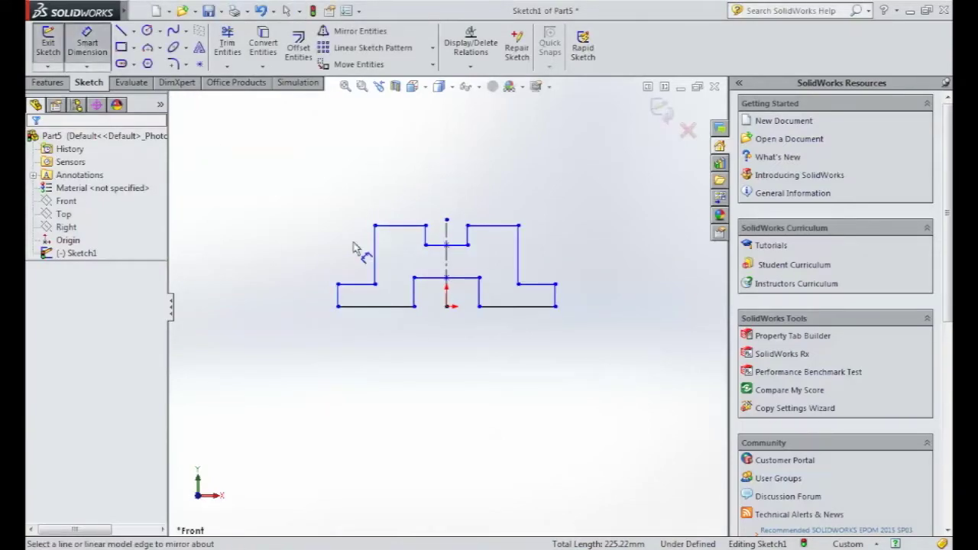
left_click(337, 297)
left_click(298, 297)
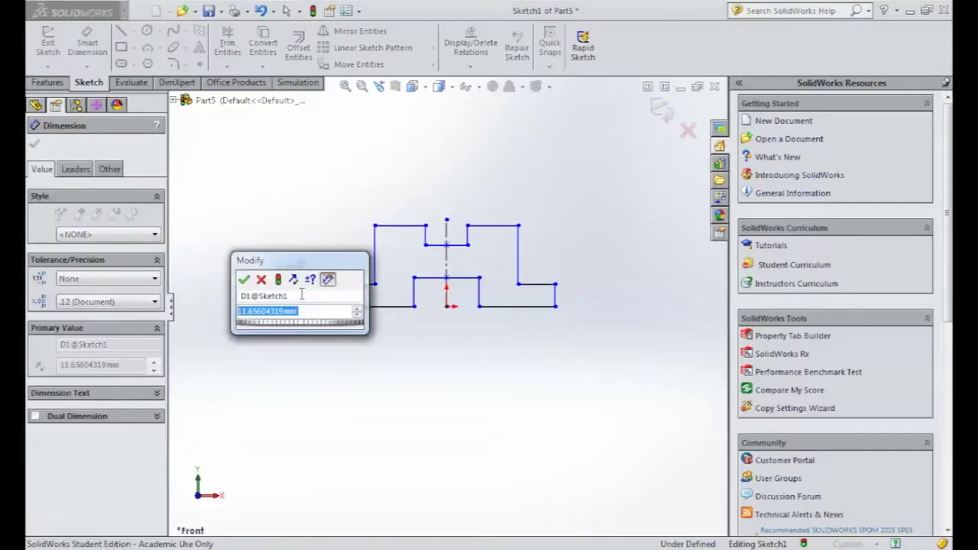
type("10")
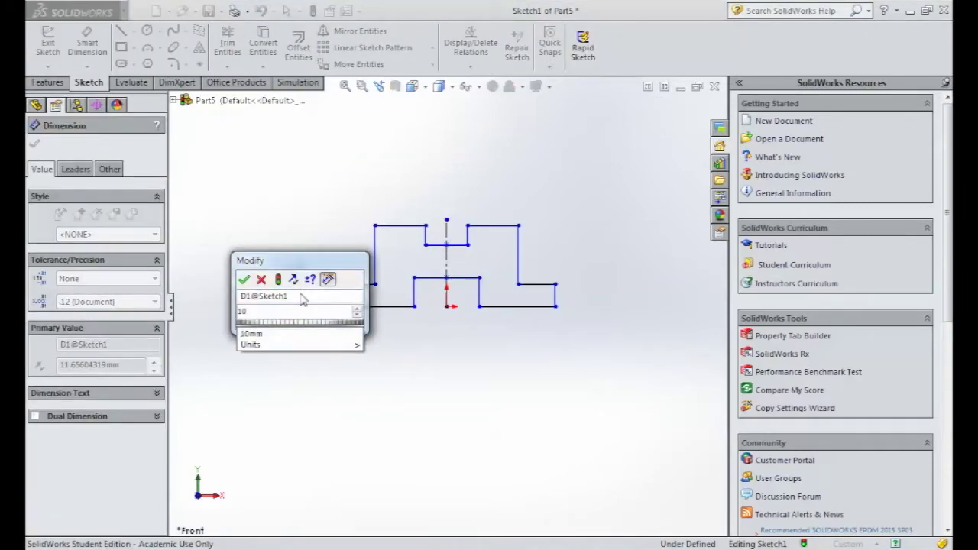
key("Return")
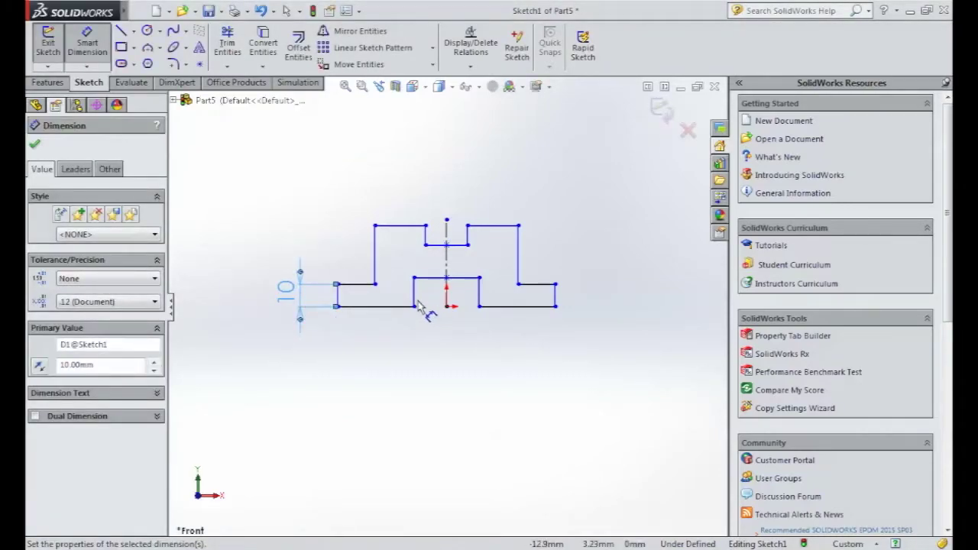
left_click(414, 299)
left_click(479, 299)
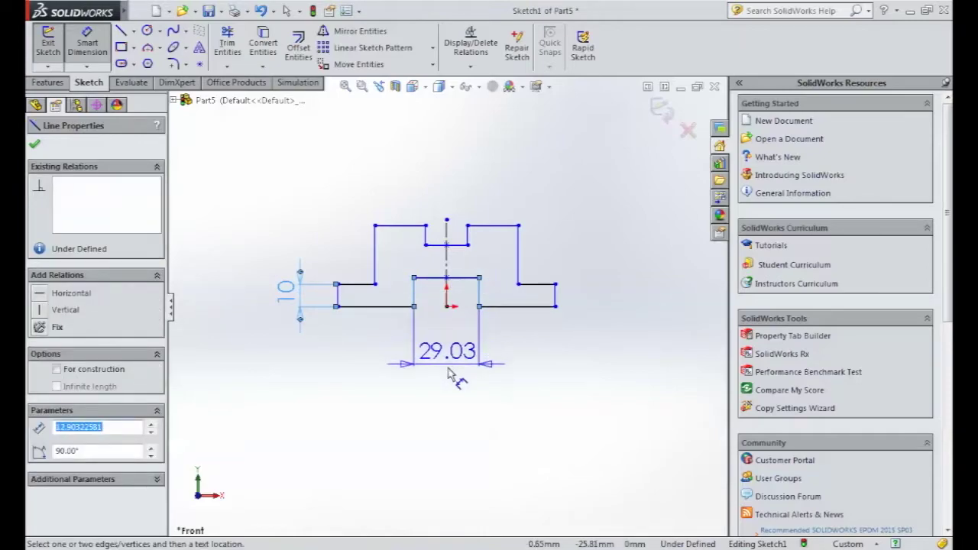
left_click(451, 375)
type("40mm")
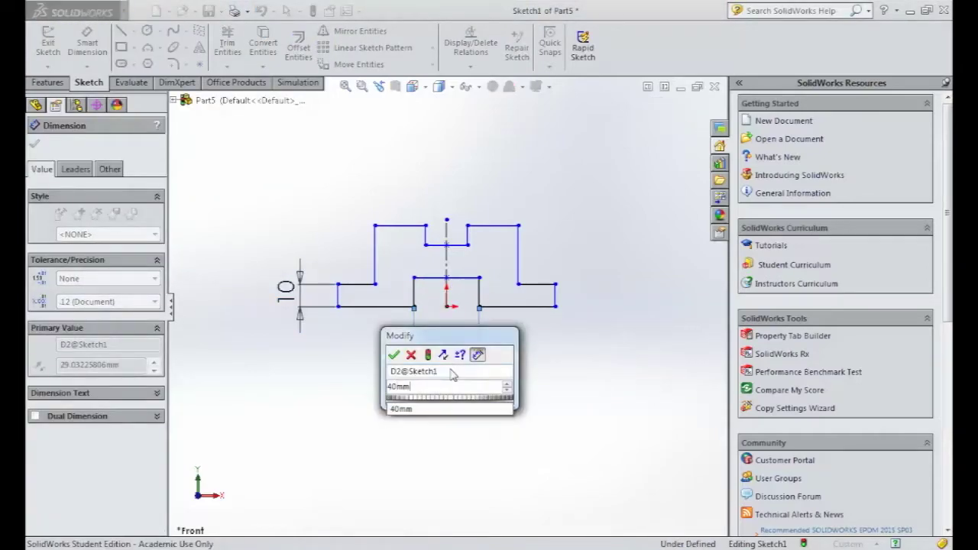
key("Return")
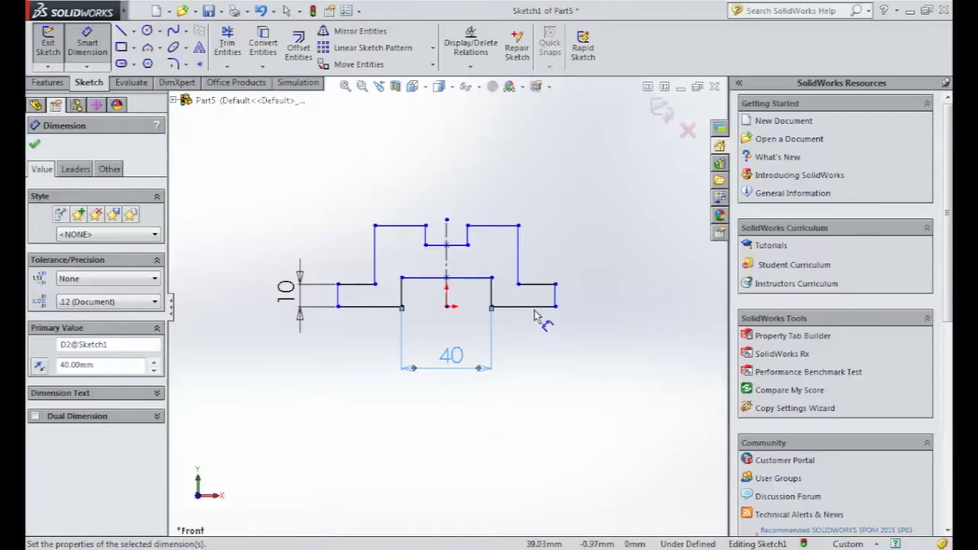
Dimension the overall height to 50 mm and the top-right edge width to 20 mm.
left_click(538, 306)
left_click(519, 226)
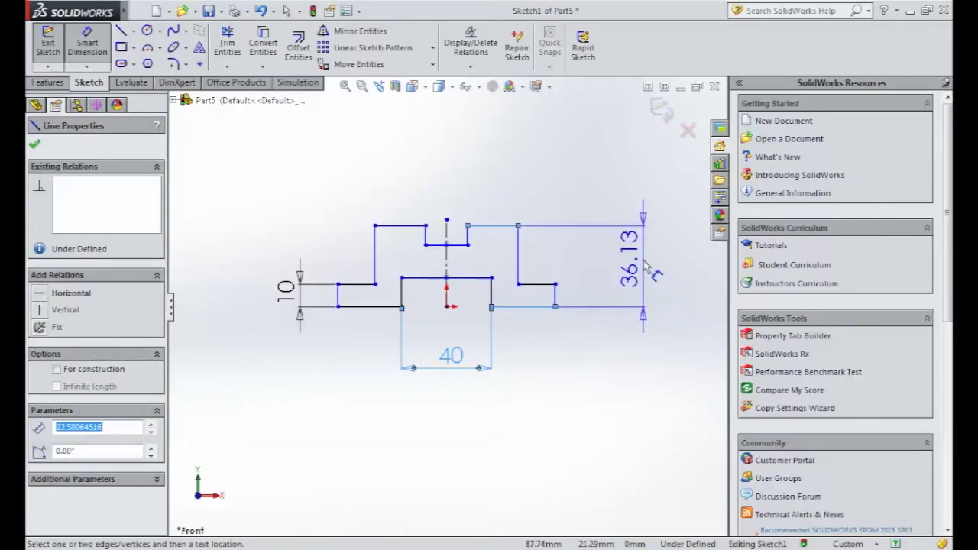
left_click(644, 260)
type("50m")
key("Return")
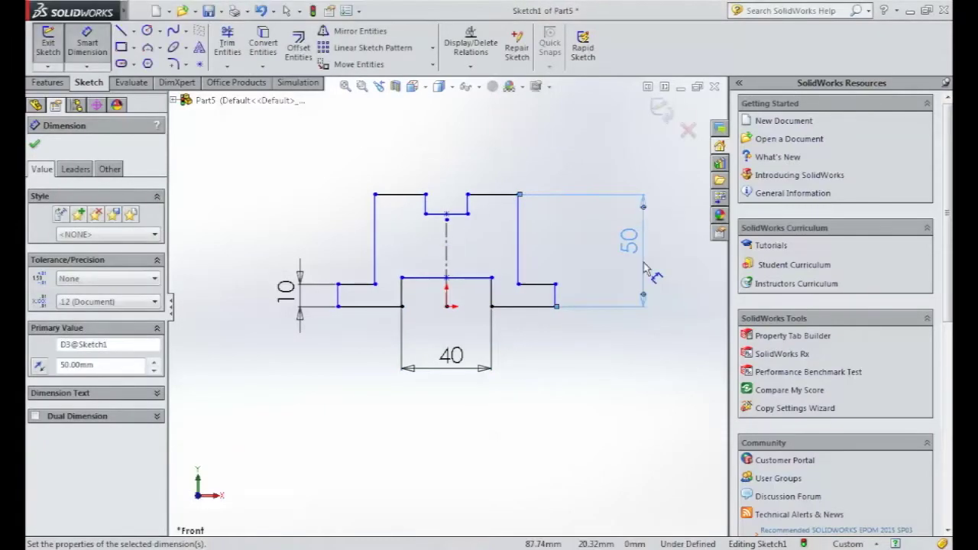
left_click(491, 195)
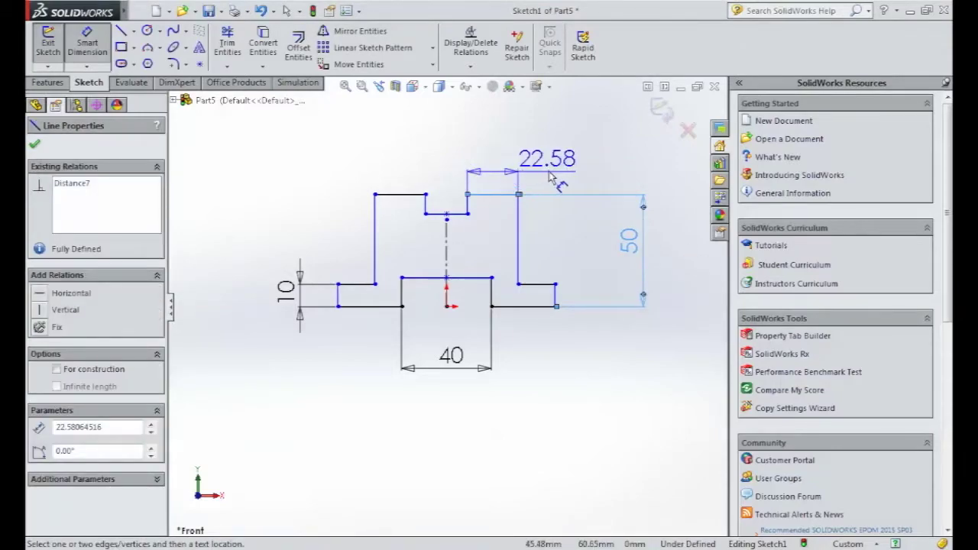
left_click(557, 180)
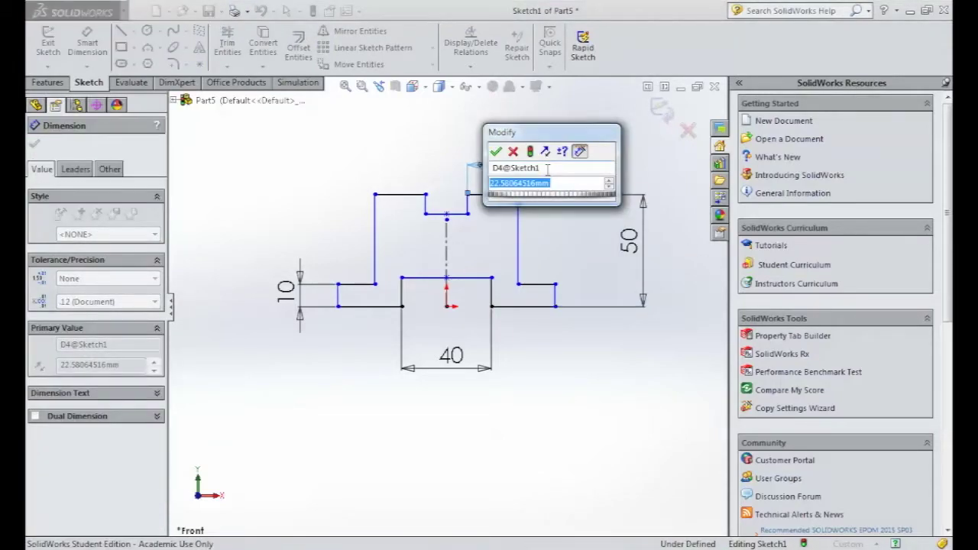
type("20")
key("Return")
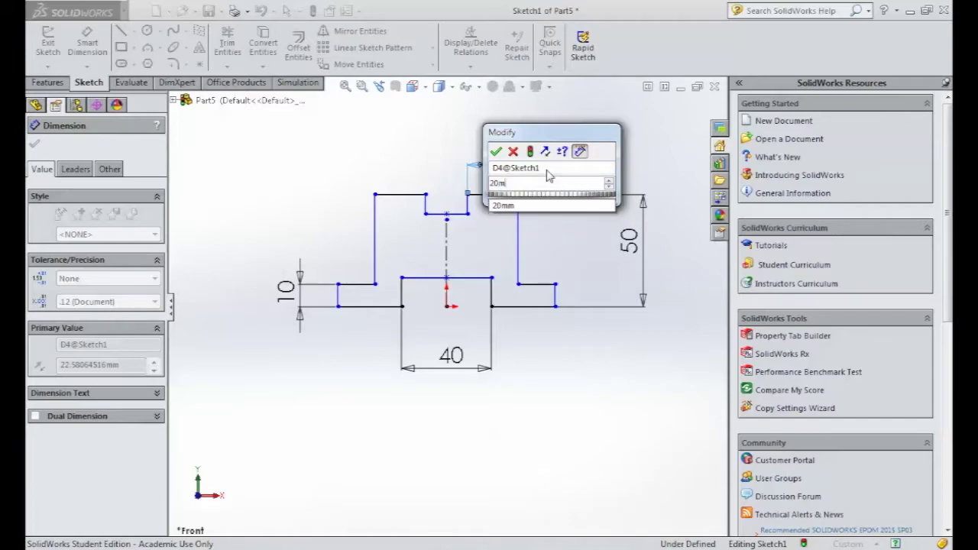
key("Return")
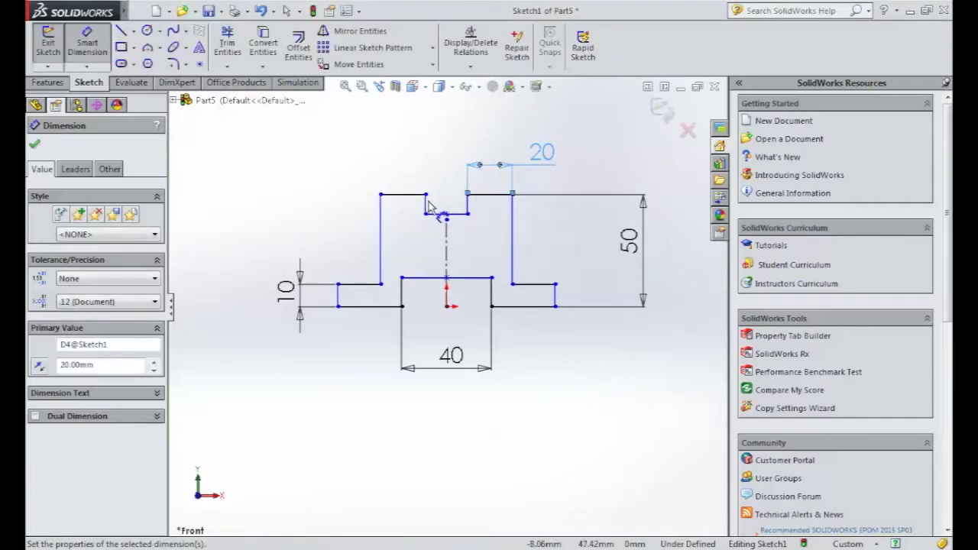
Dimension the top slot's width to 30 mm.
left_click(433, 213)
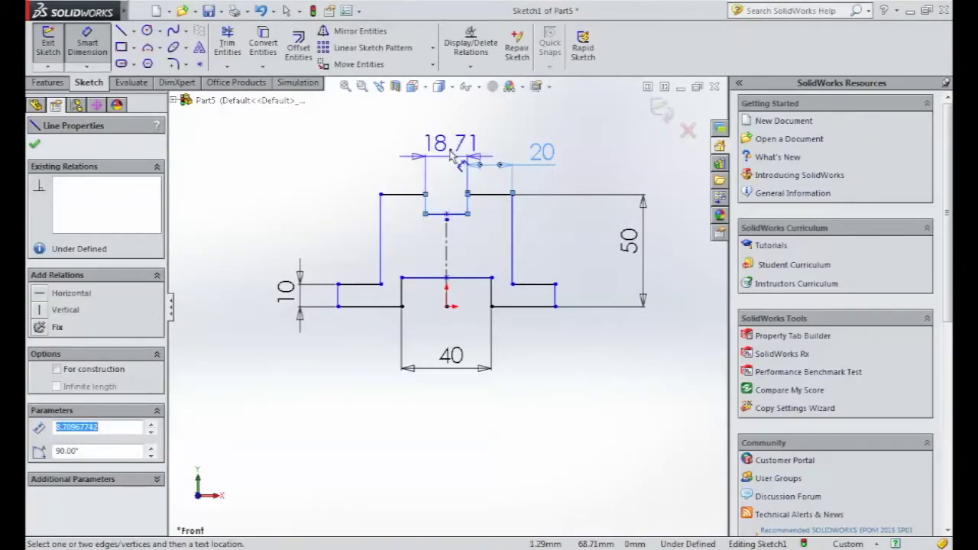
left_click(447, 142)
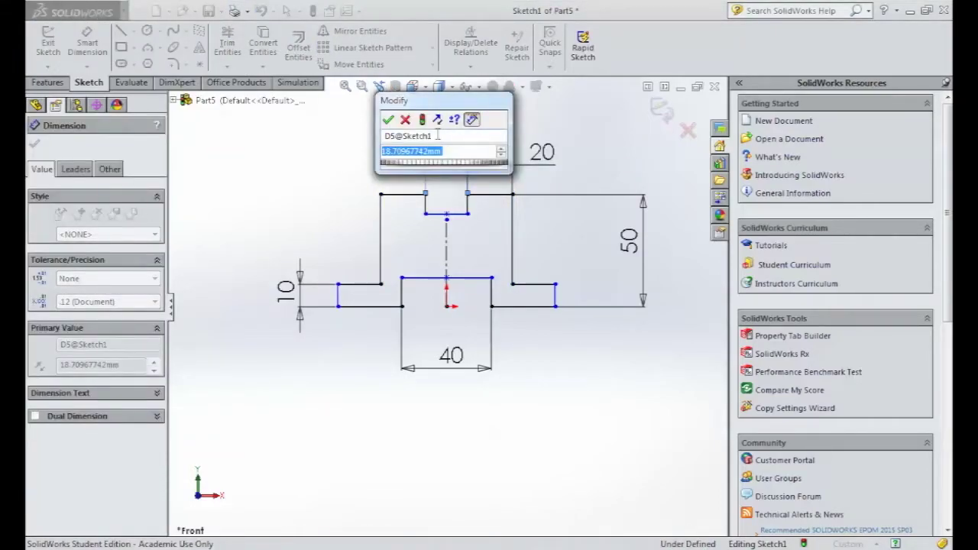
type("30m")
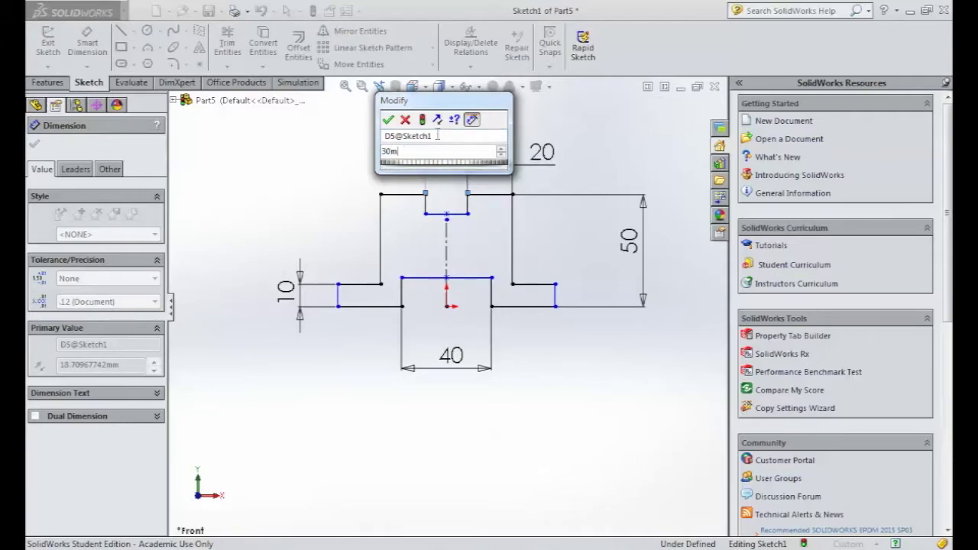
key("Return")
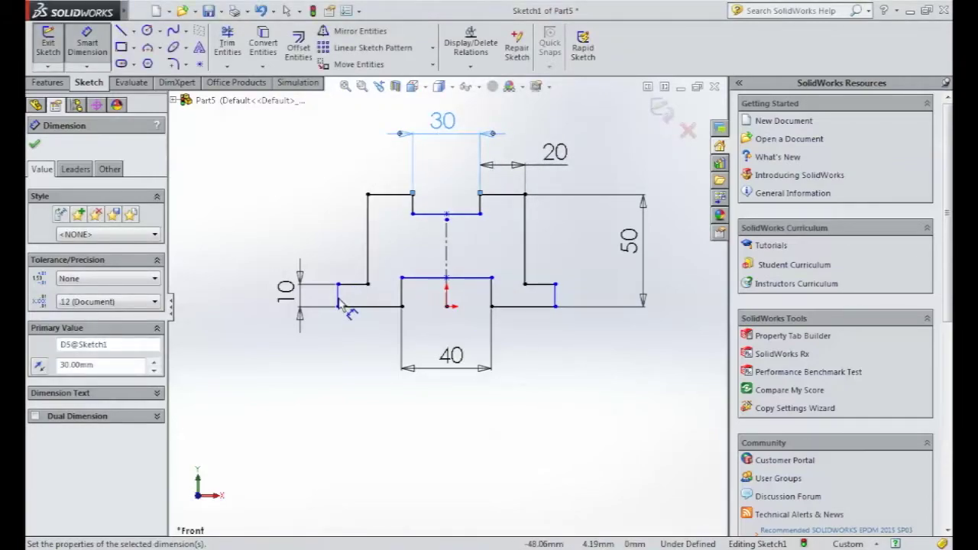
Add a 120 mm overall base width and a 10 mm slot depth.
left_click(339, 302)
left_click(556, 296)
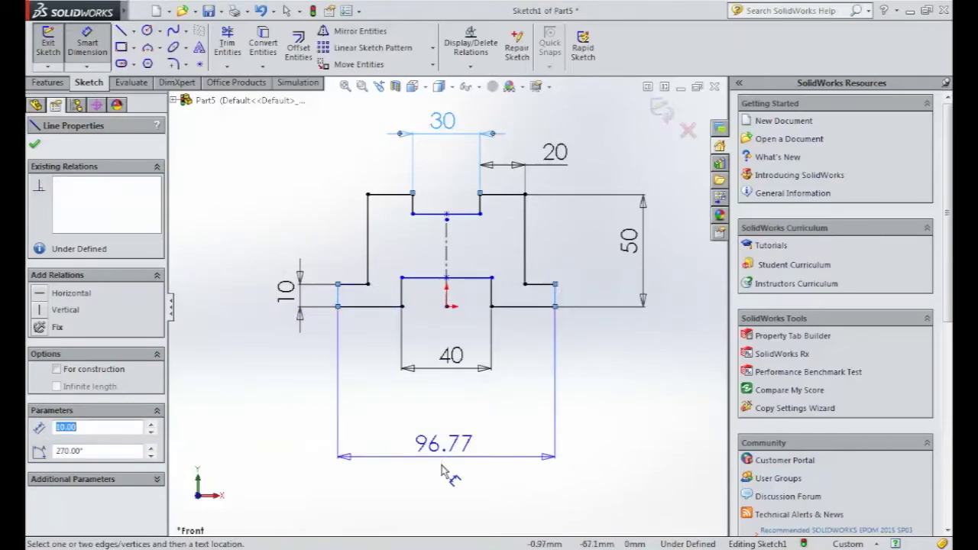
left_click(440, 467)
type("120mm")
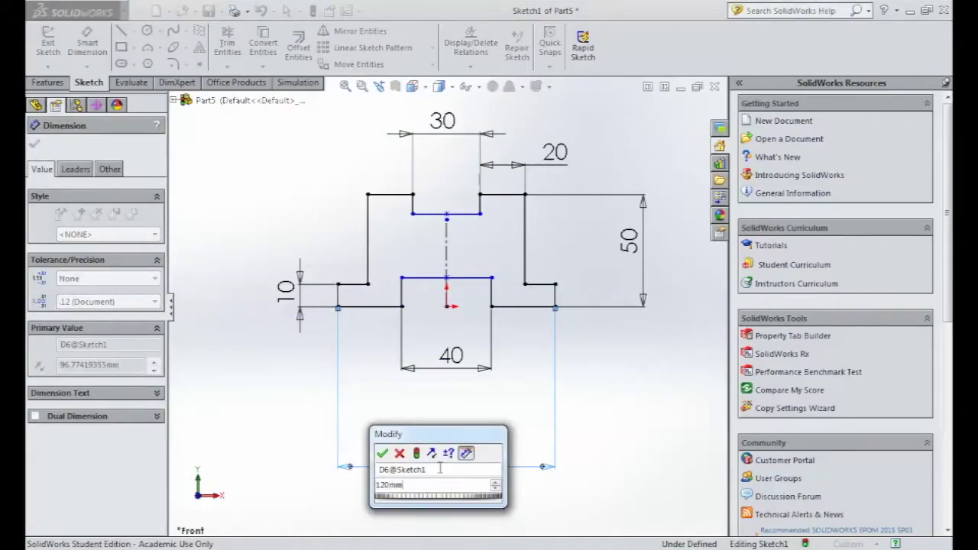
key("Return")
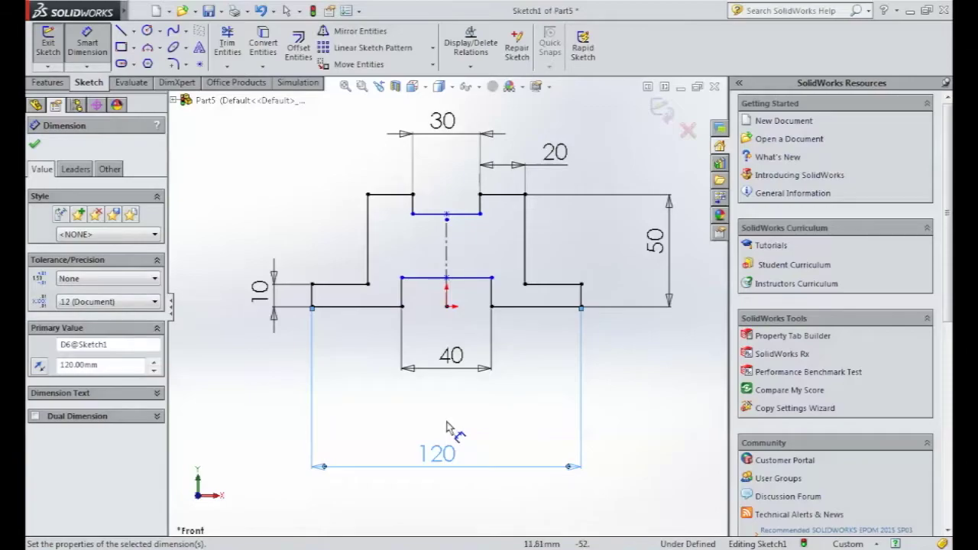
left_click(413, 204)
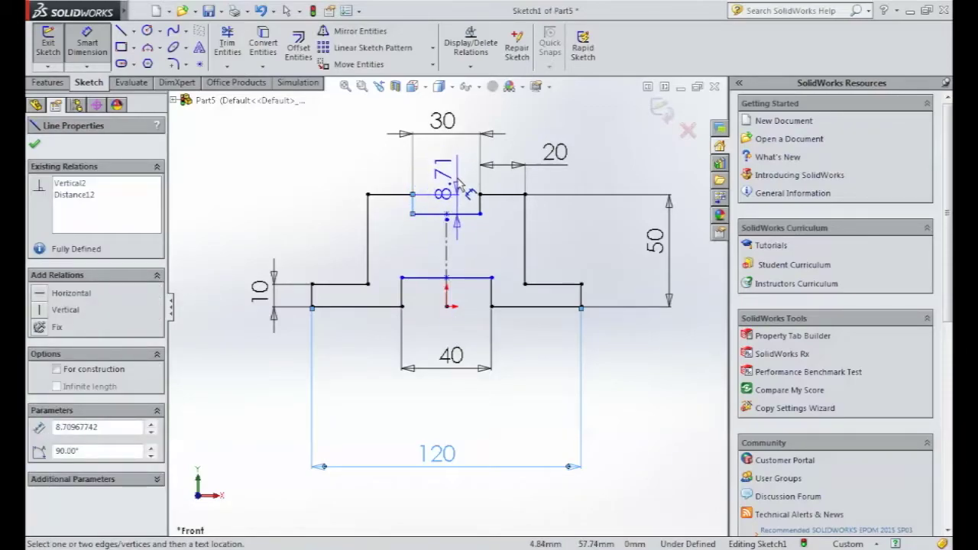
left_click(458, 184)
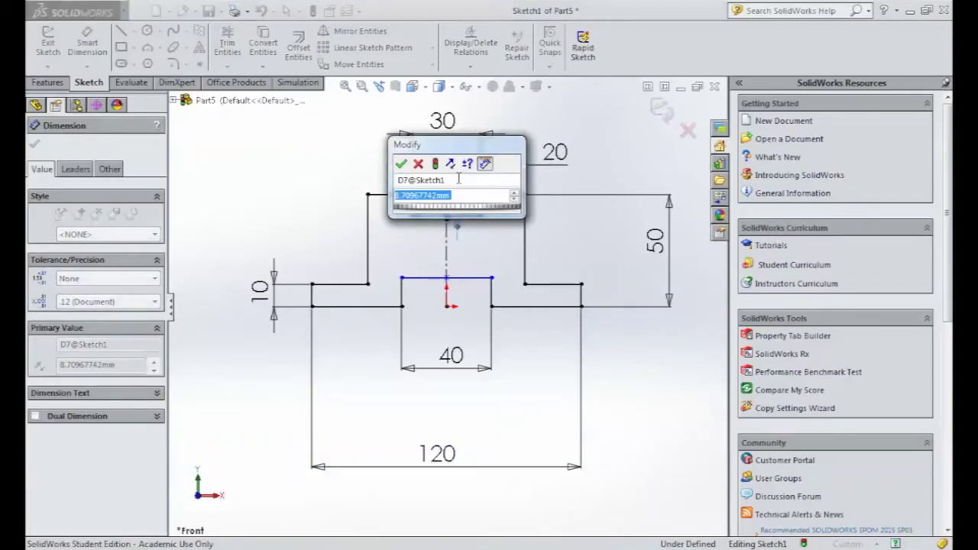
type("10")
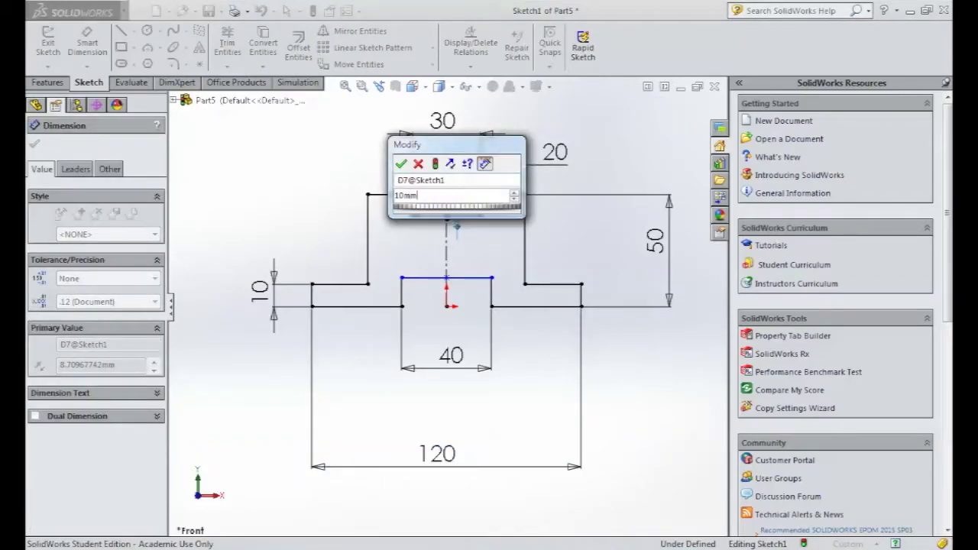
key("Return")
Set the centre recess height to 20 mm and exit the fully defined sketch.
left_click(492, 294)
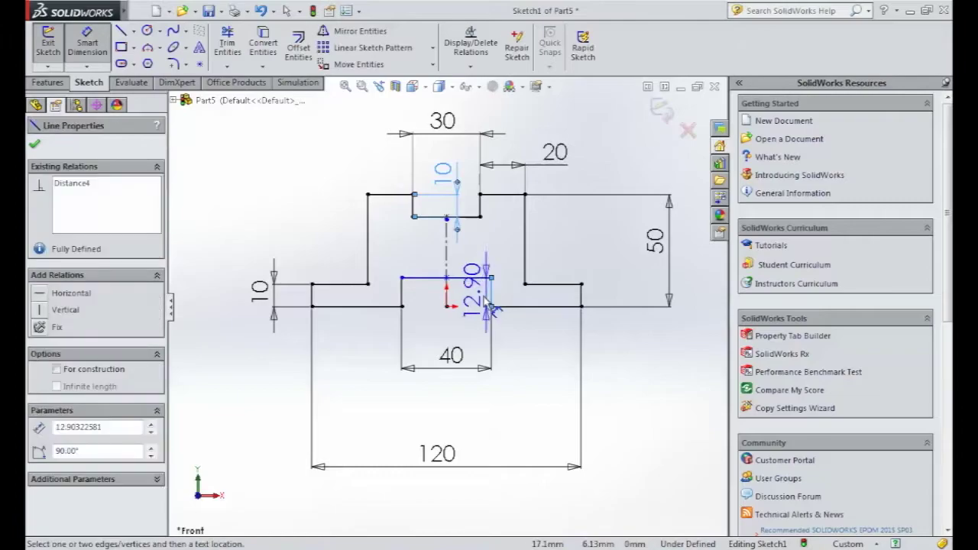
left_click(481, 302)
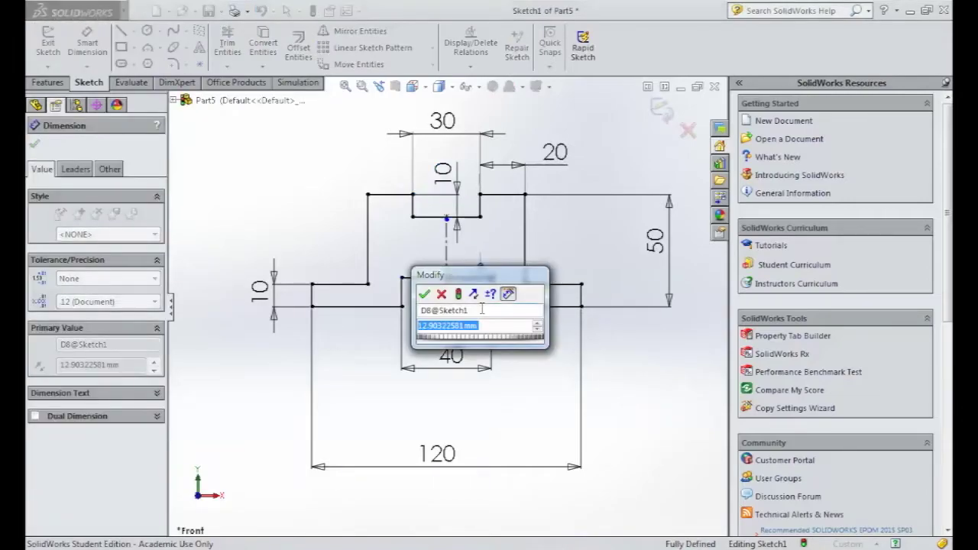
type("20")
key("Return")
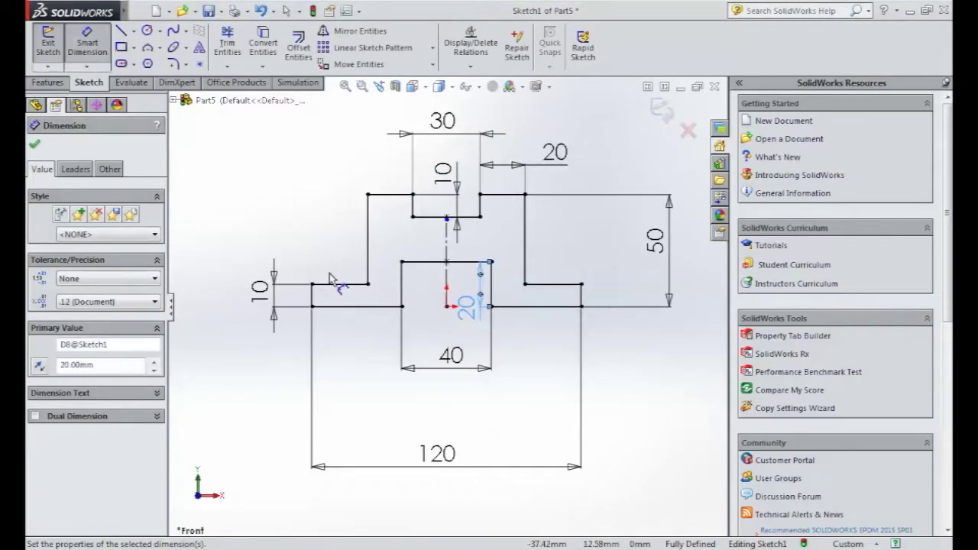
left_click(34, 144)
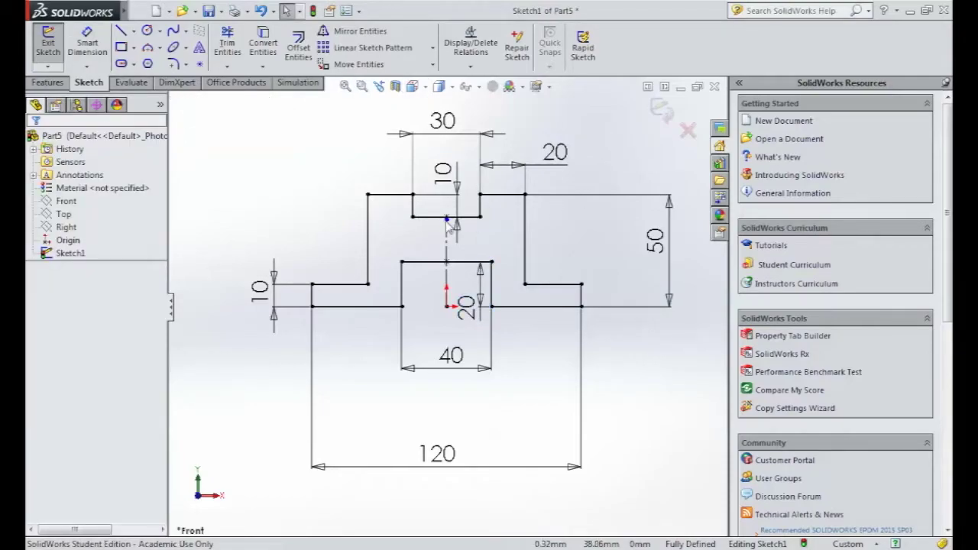
left_click(447, 218)
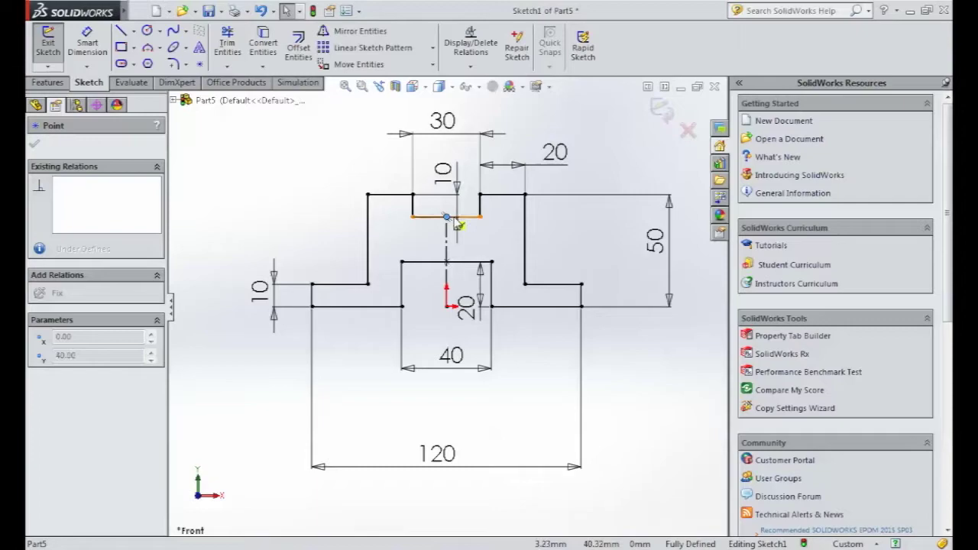
left_click(585, 148)
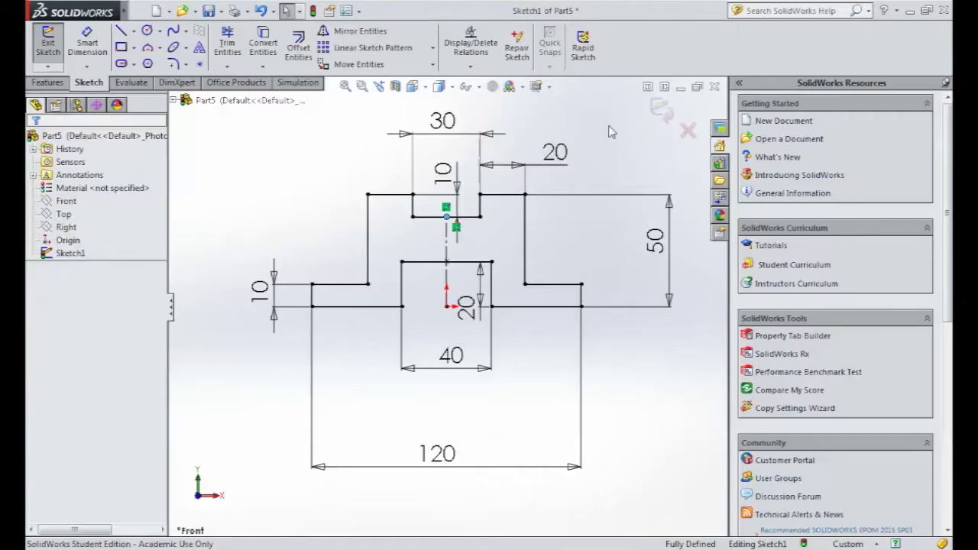
left_click(660, 112)
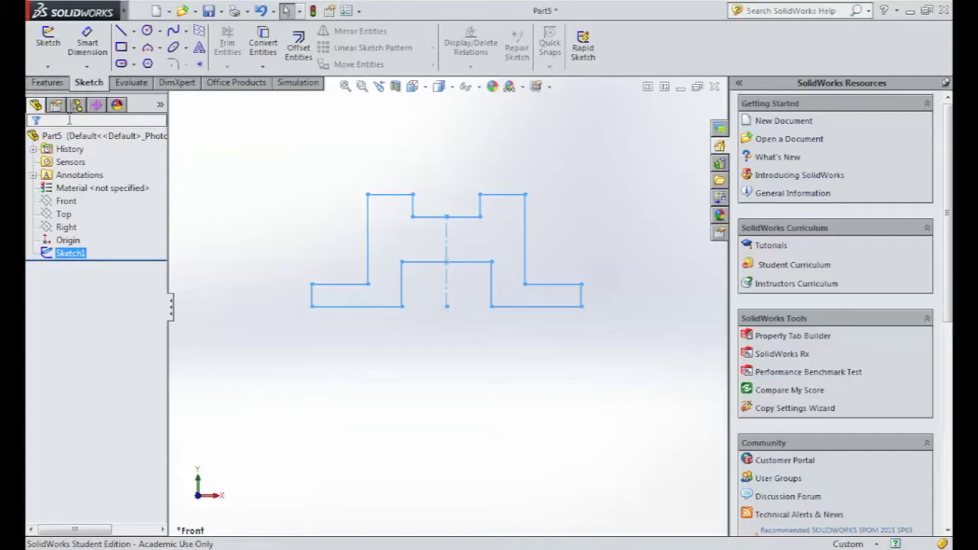
left_click(67, 201, "ctrl")
Extrude Sketch1 to a 50 mm depth as Boss-Extrude1.
left_click(61, 82)
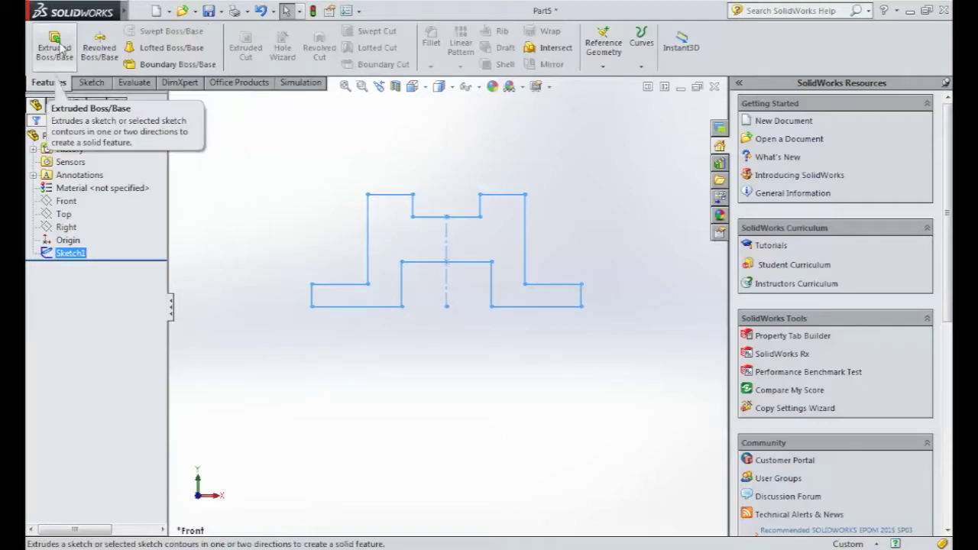
left_click(61, 46)
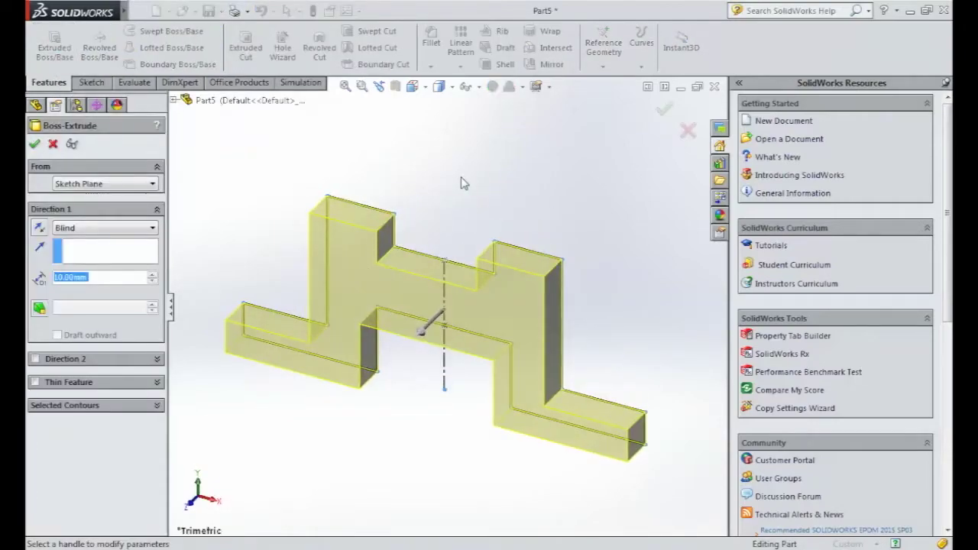
left_click(76, 278)
type("50mm")
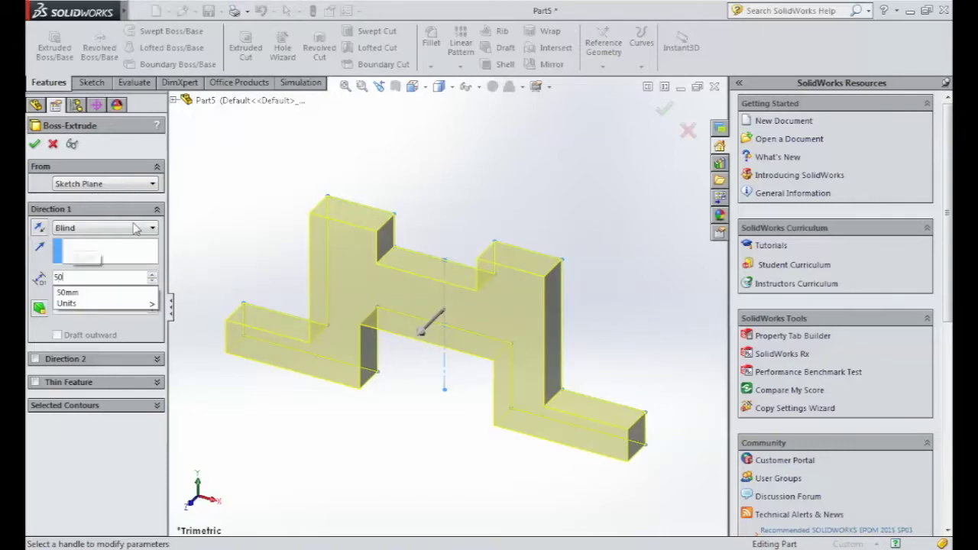
key("Return")
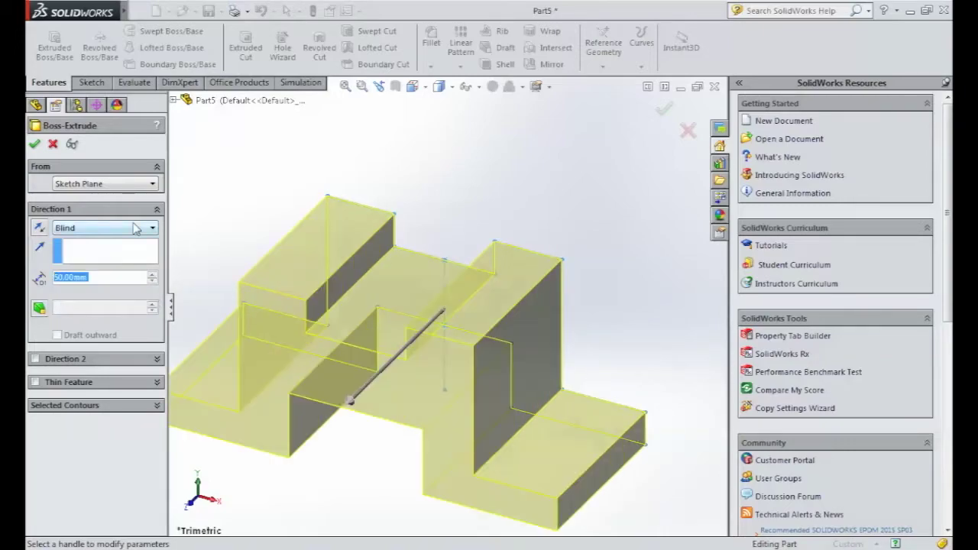
left_click(35, 145)
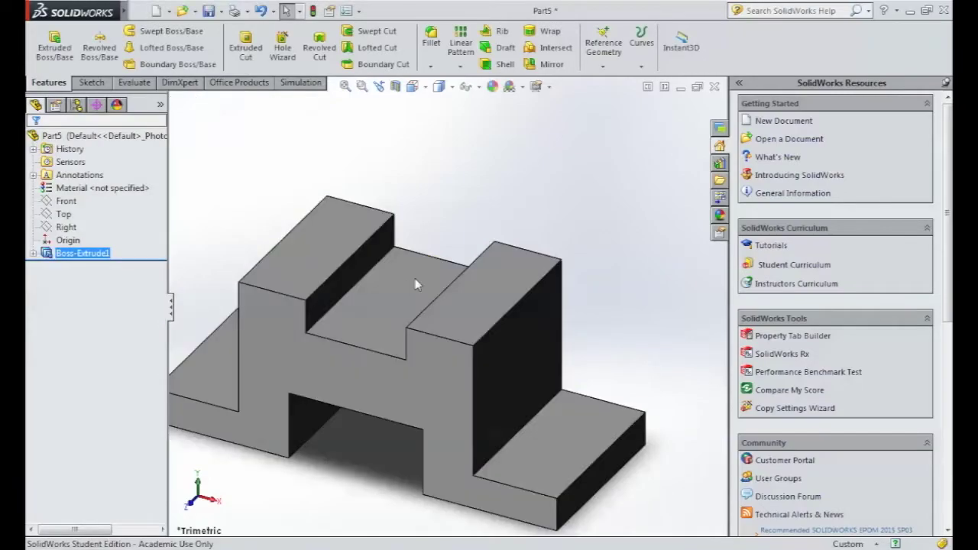
scroll(464, 273, "up", 2)
scroll(464, 274, "up", 1)
scroll(458, 278, "up", 1)
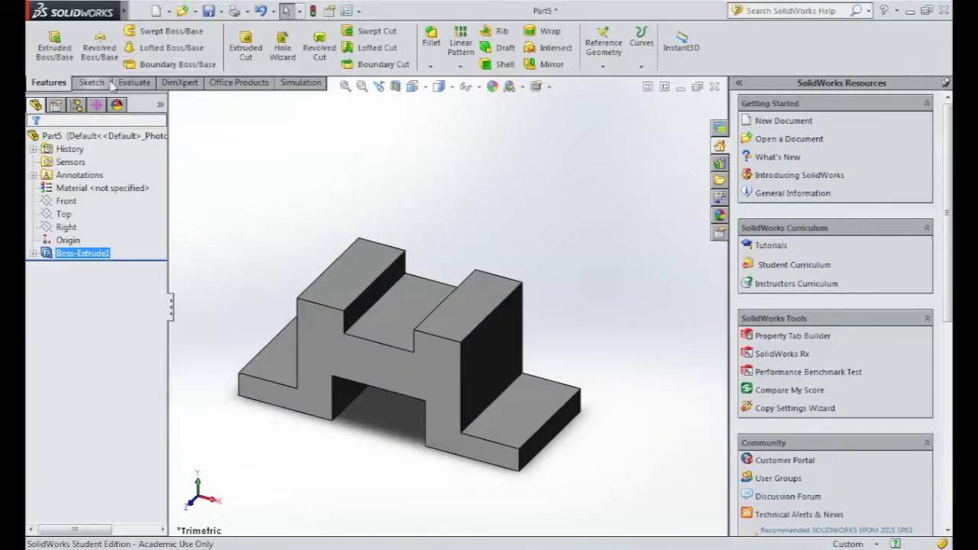
Show the origin, orbit to inspect the block's underside, then return to Isometric view.
left_click(140, 10)
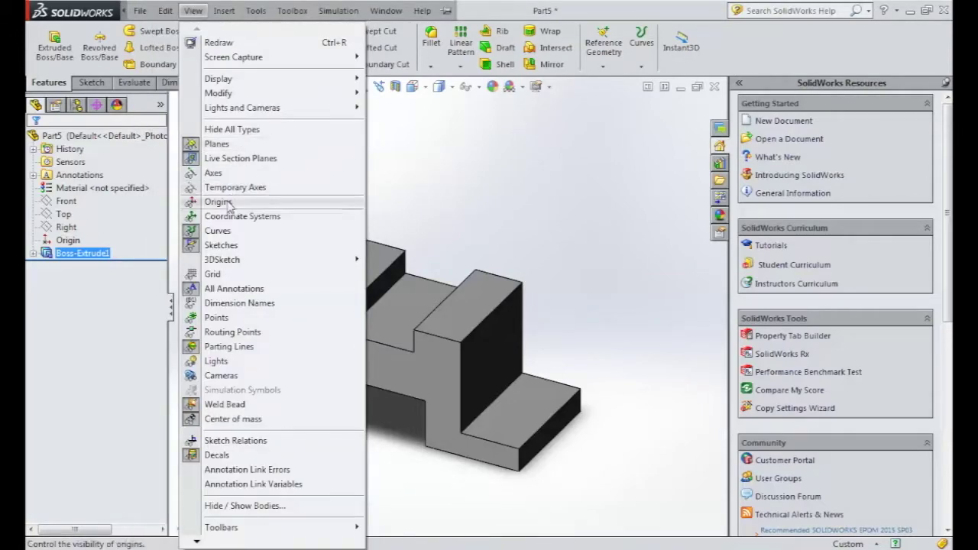
left_click(221, 202)
left_click(586, 338)
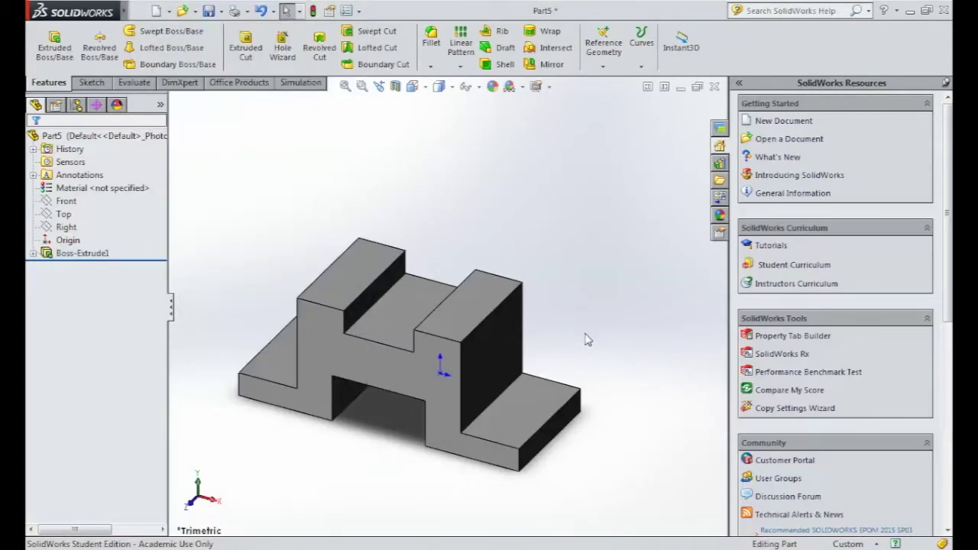
mouse_move(586, 339)
middle_mouse_down()
mouse_move(525, 430)
mouse_move(517, 462)
mouse_move(437, 463)
middle_mouse_up()
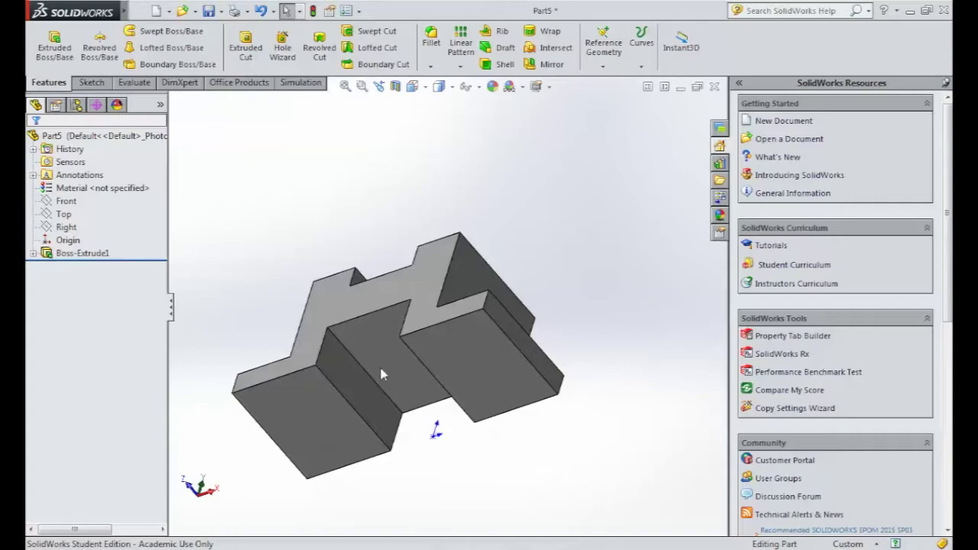
key("ctrl+7")
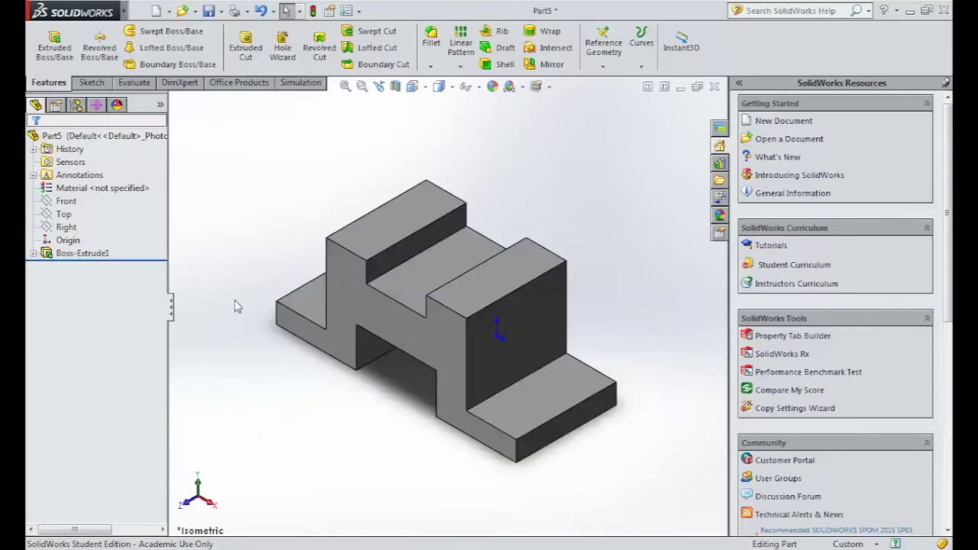
left_click(34, 253)
Edit Boss-Extrude1 and change its end condition to Mid Plane.
right_click(76, 253)
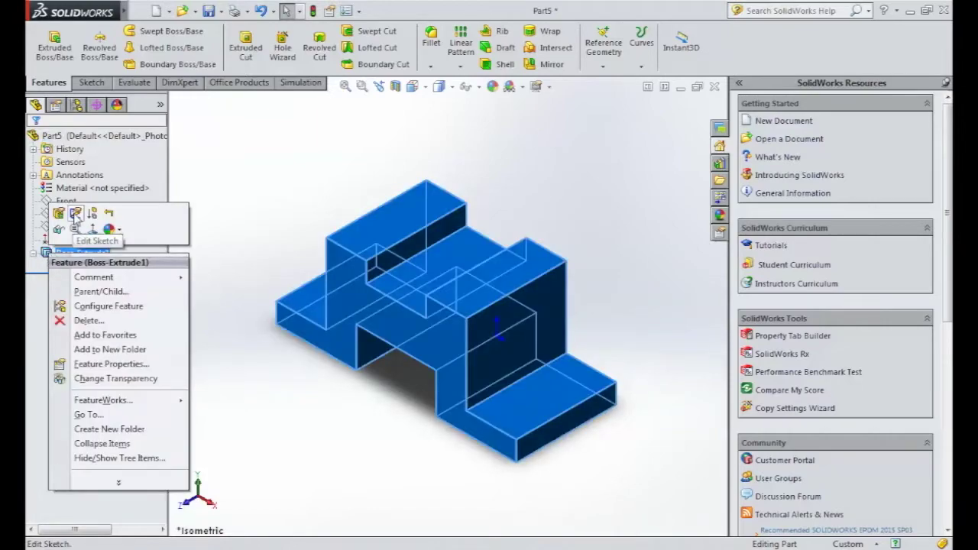
left_click(59, 213)
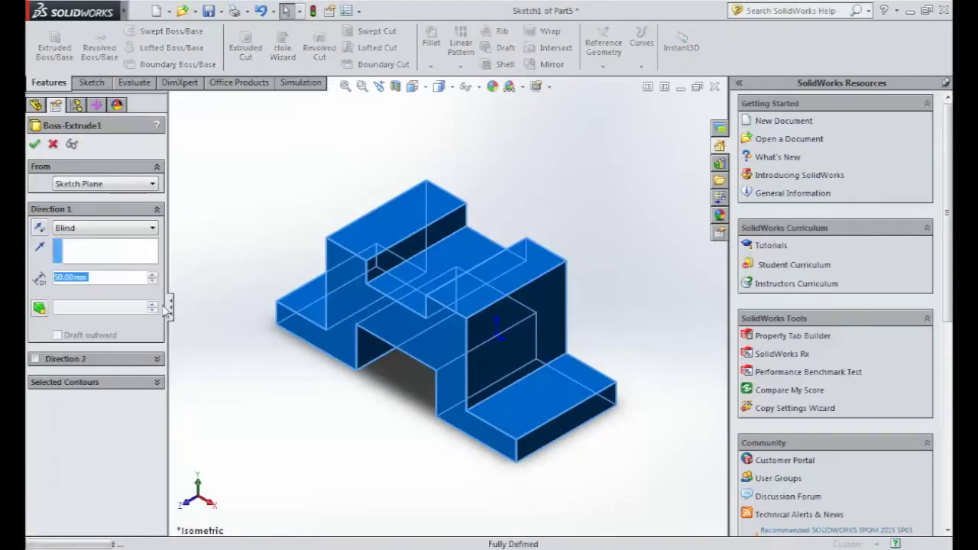
left_click(150, 230)
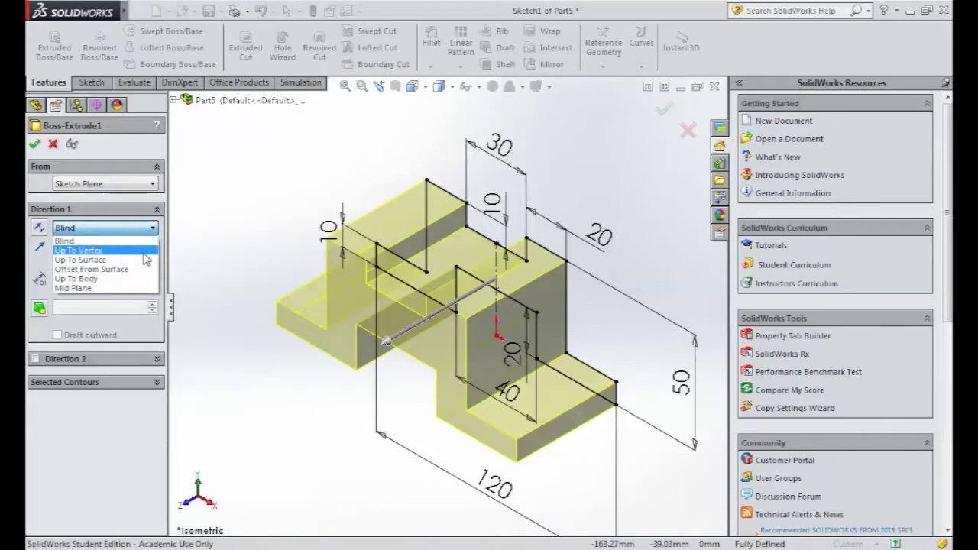
left_click(113, 289)
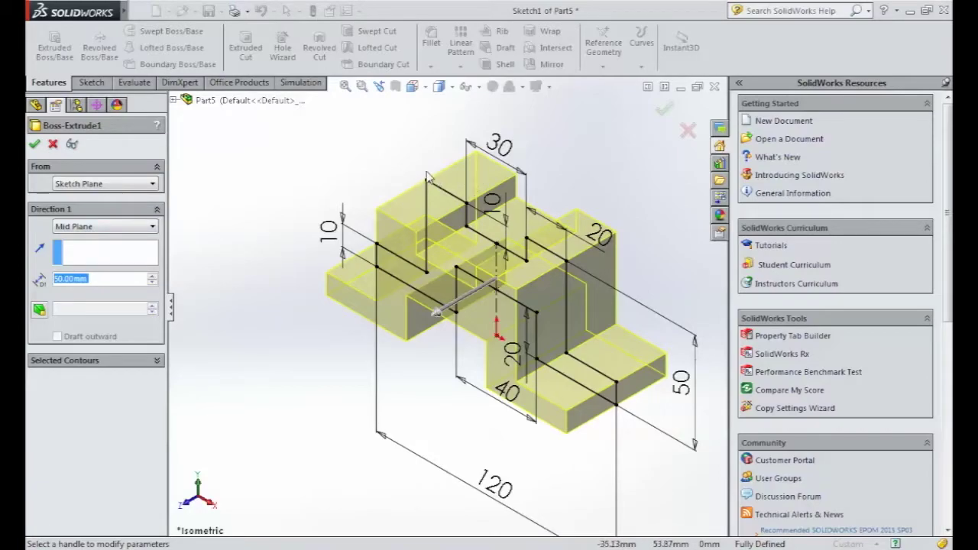
Accept the 50 mm Mid Plane extrusion and show the part in Isometric view.
key("Return")
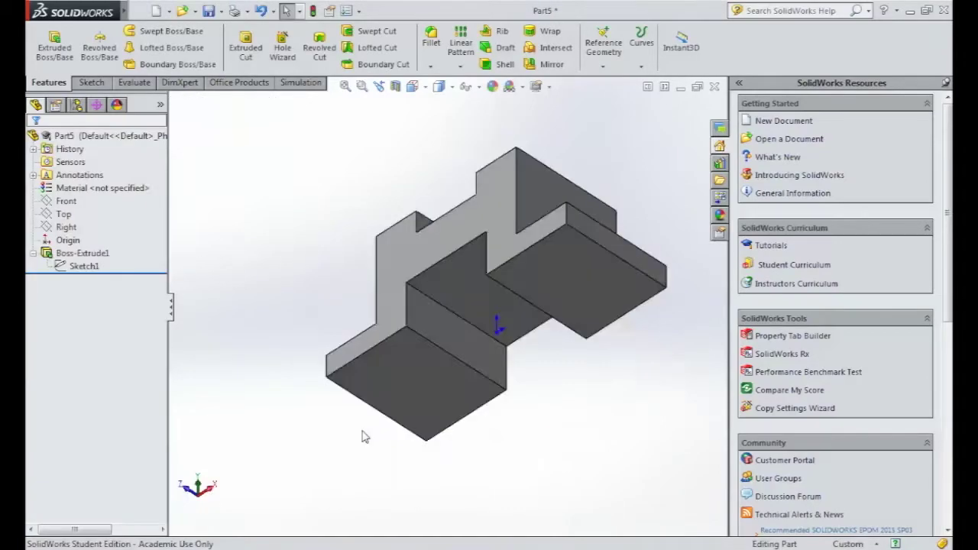
key("ctrl+5")
key("ctrl+7")
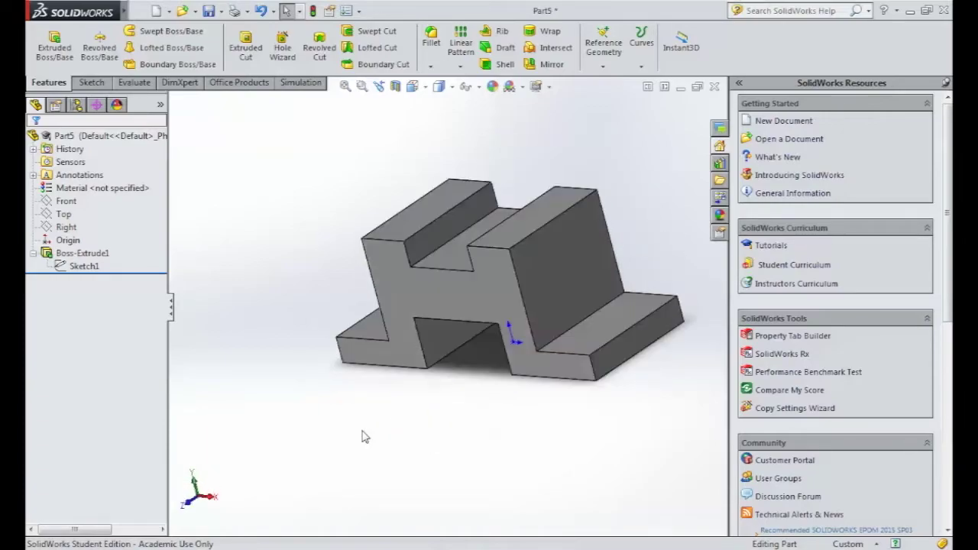
left_click(413, 86)
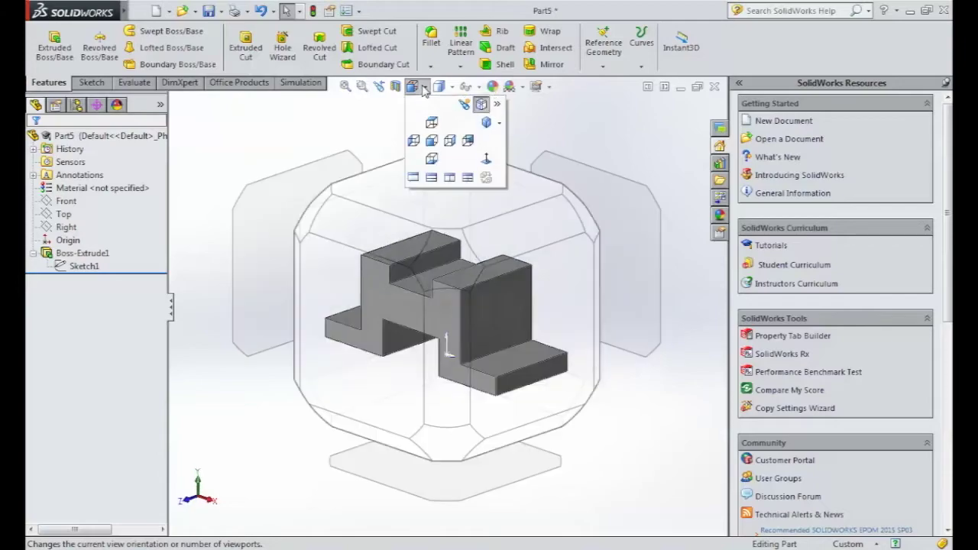
left_click(448, 261)
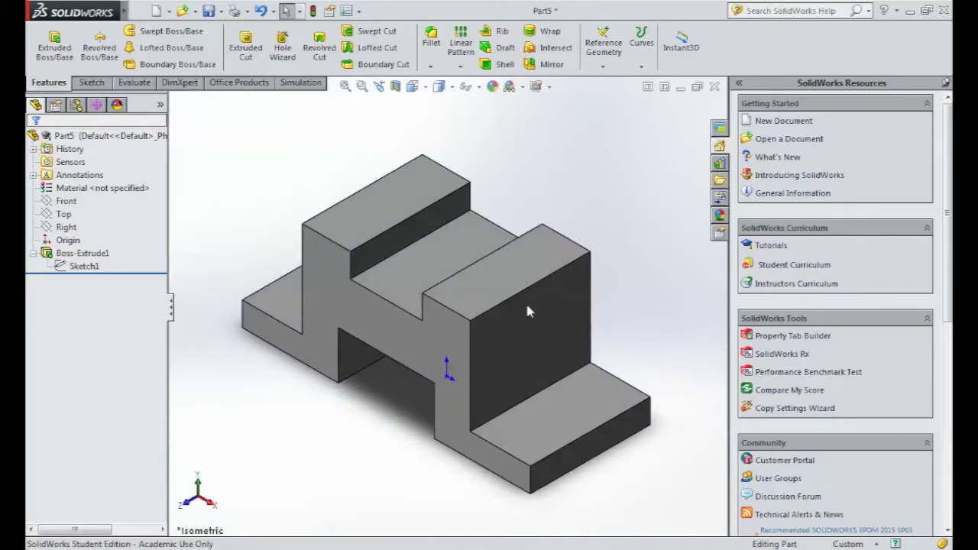
Start an Extruded Cut sketch on the large side face, viewed Normal To.
left_click(245, 48)
left_click(527, 343)
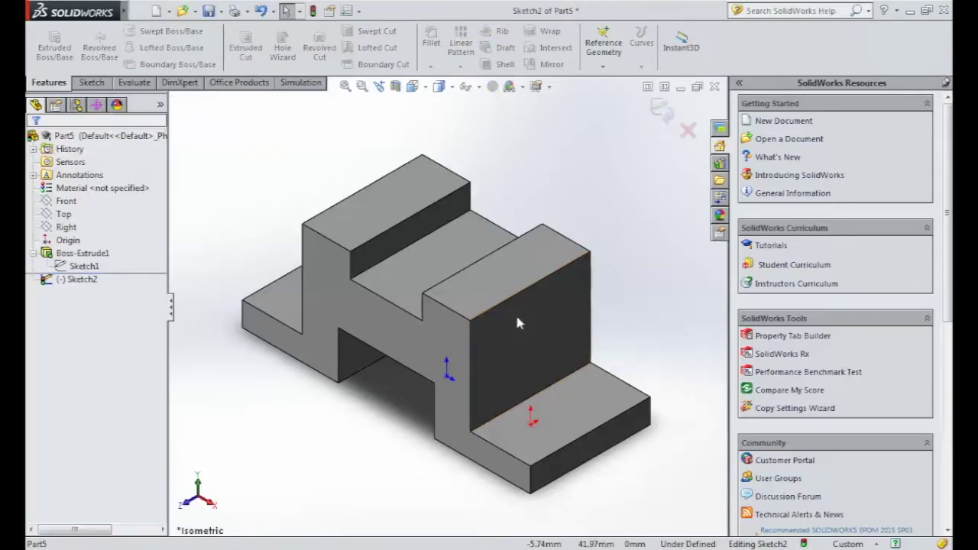
left_click(413, 86)
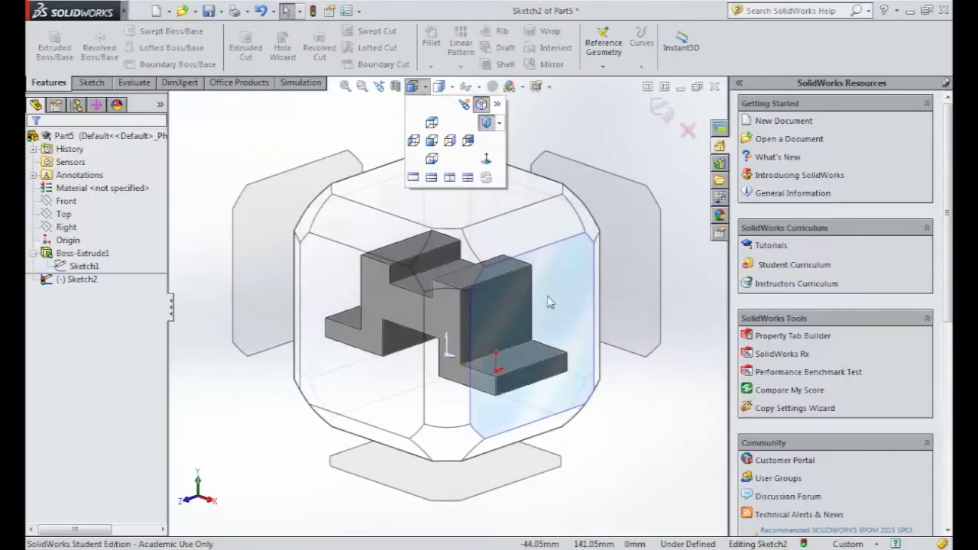
left_click(558, 308)
key("ctrl+8")
Draw a corner rectangle hanging down from the part's top edge.
left_click(89, 82)
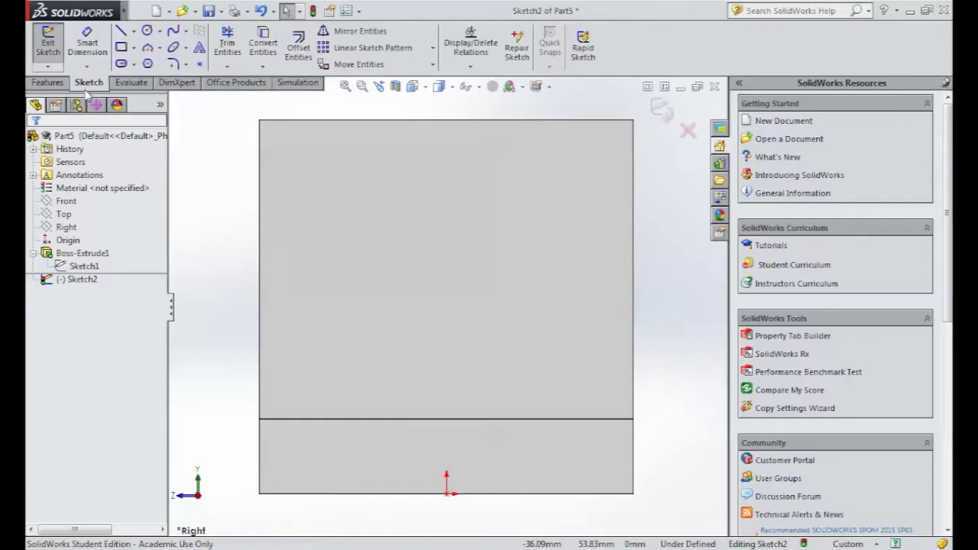
left_click(124, 47)
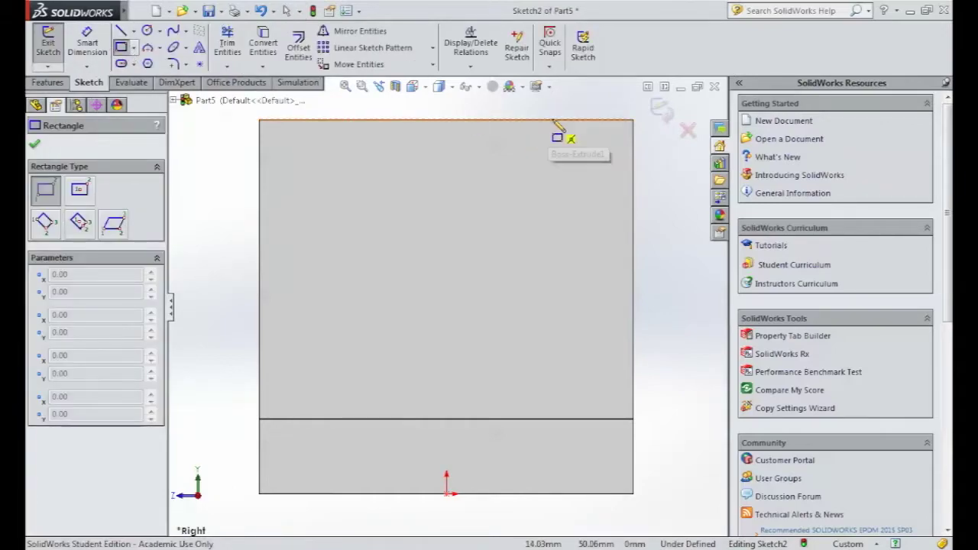
left_click(556, 120)
left_click(341, 241)
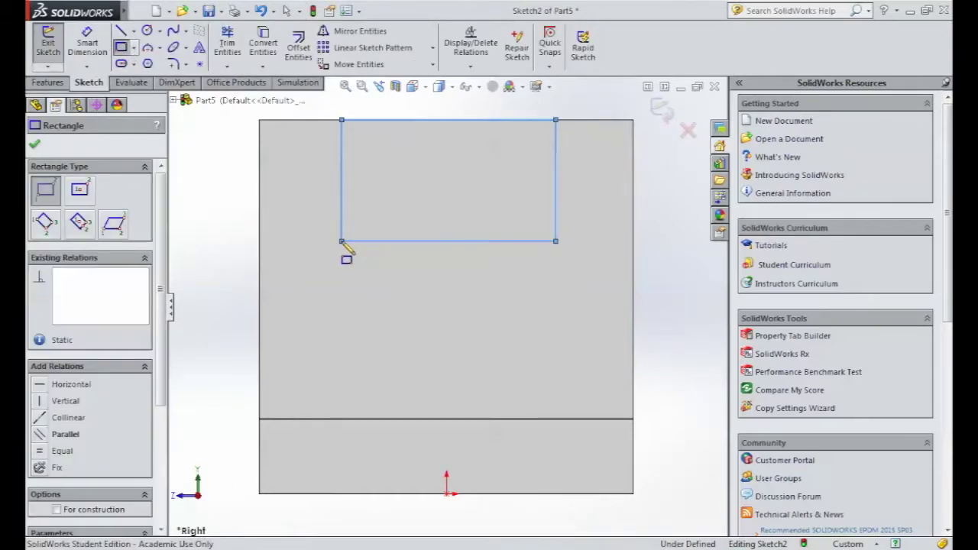
left_click(34, 147)
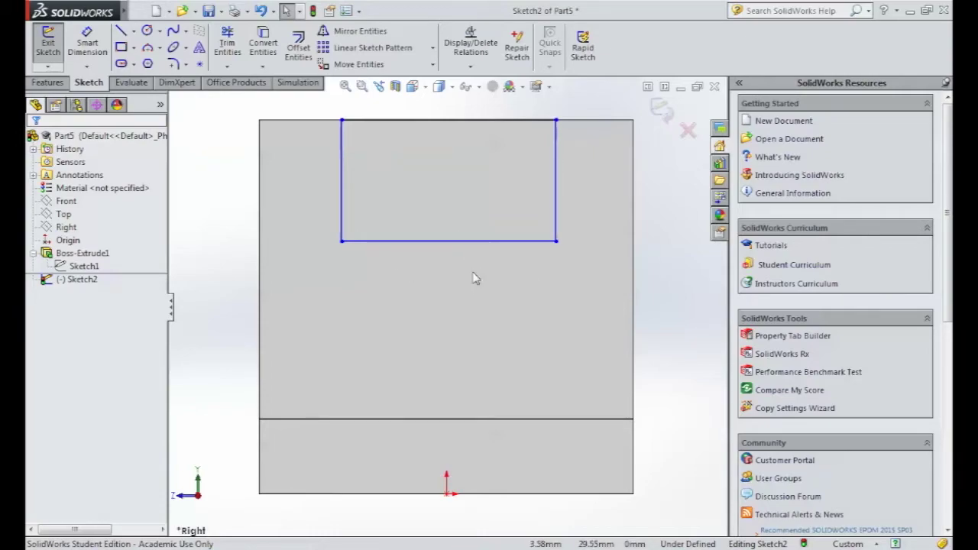
Draw a centerline from the origin to the rectangle's bottom-edge midpoint.
left_click(135, 32)
left_click(153, 61)
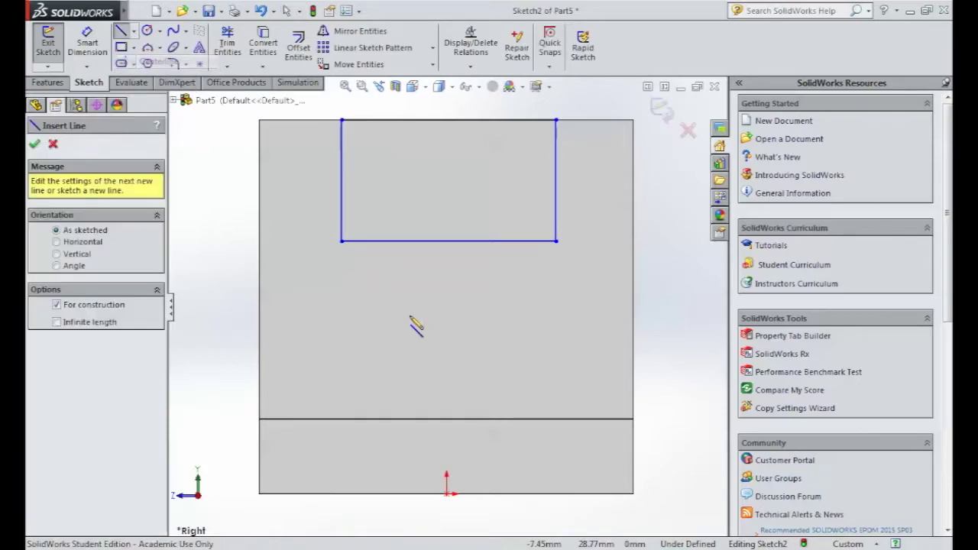
left_click(449, 492)
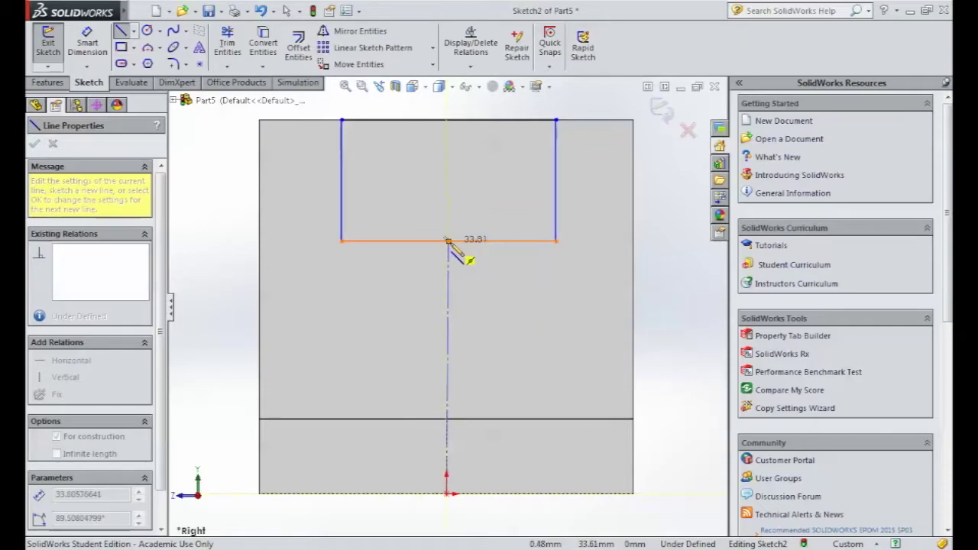
left_click(449, 241)
key("Escape")
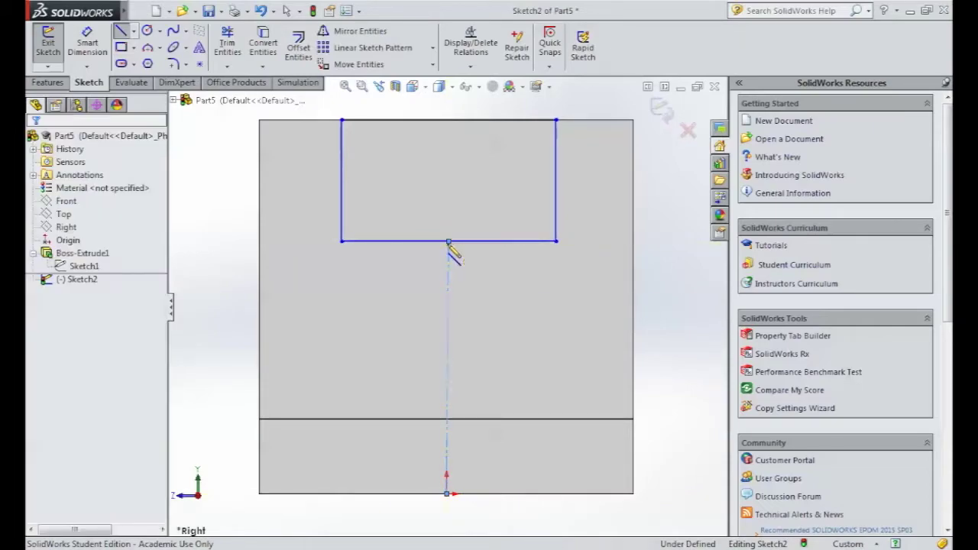
Add a Vertical relation to the centerline.
left_click(446, 361)
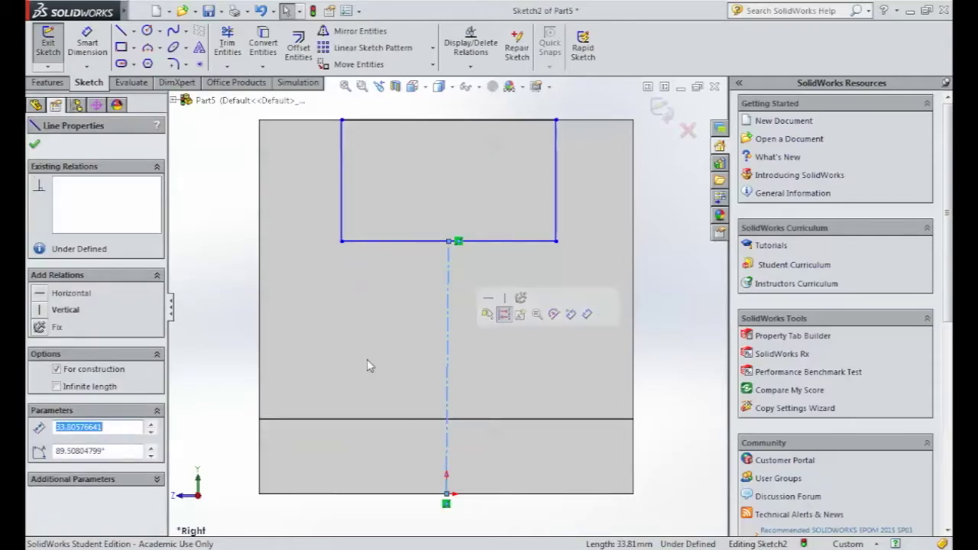
left_click(449, 338)
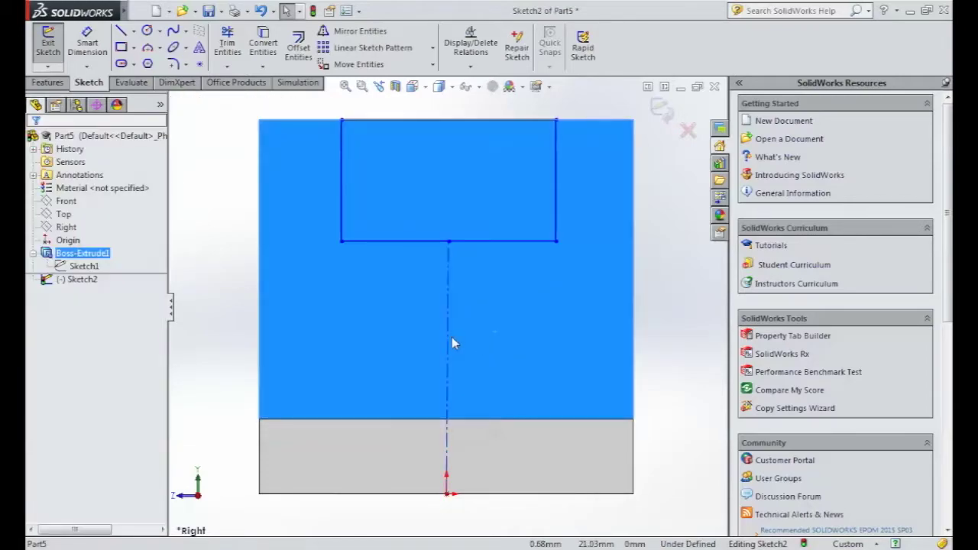
key("Escape")
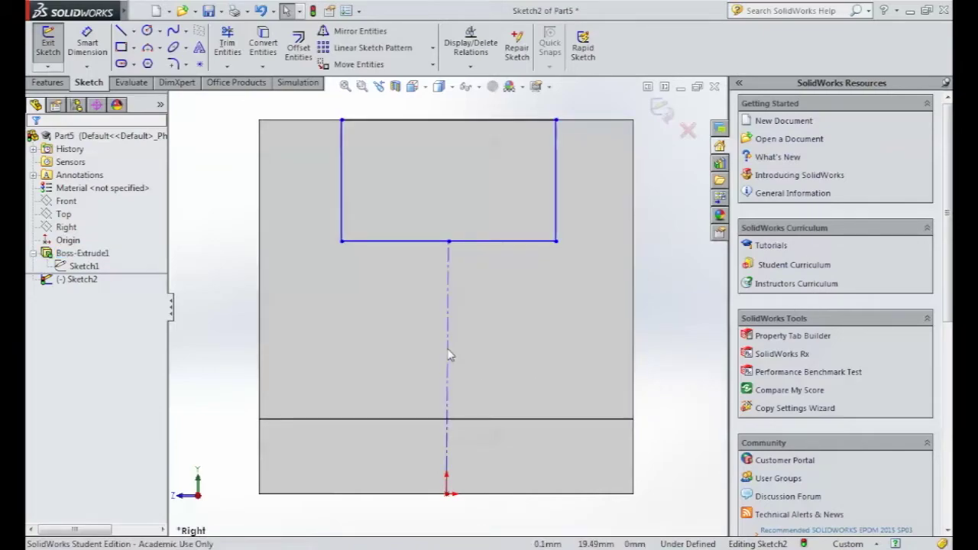
left_click(448, 353)
left_click(42, 309)
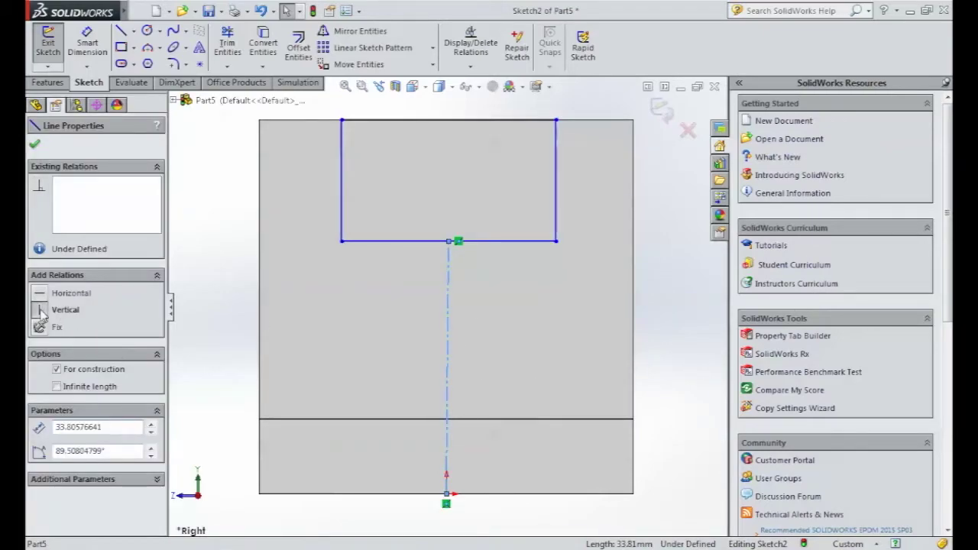
key("Escape")
Dimension the rectangle's left edge to 20 mm and its top edge to 30 mm.
left_click(96, 44)
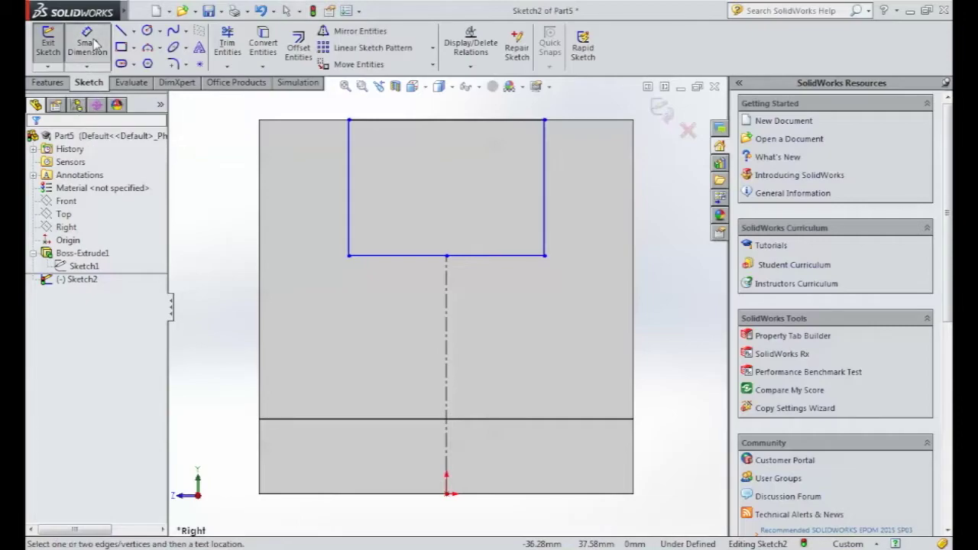
left_click(348, 187)
left_click(211, 194)
type("20m")
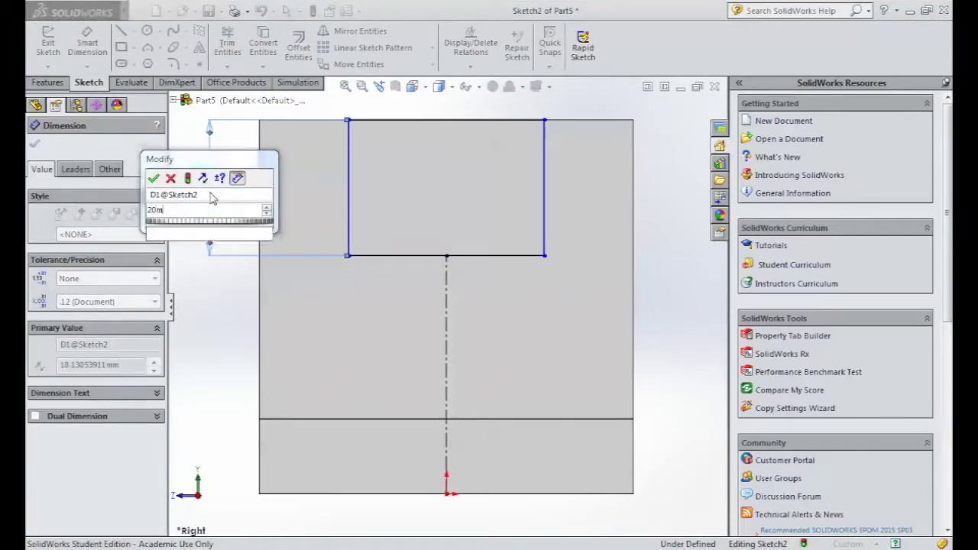
key("Return")
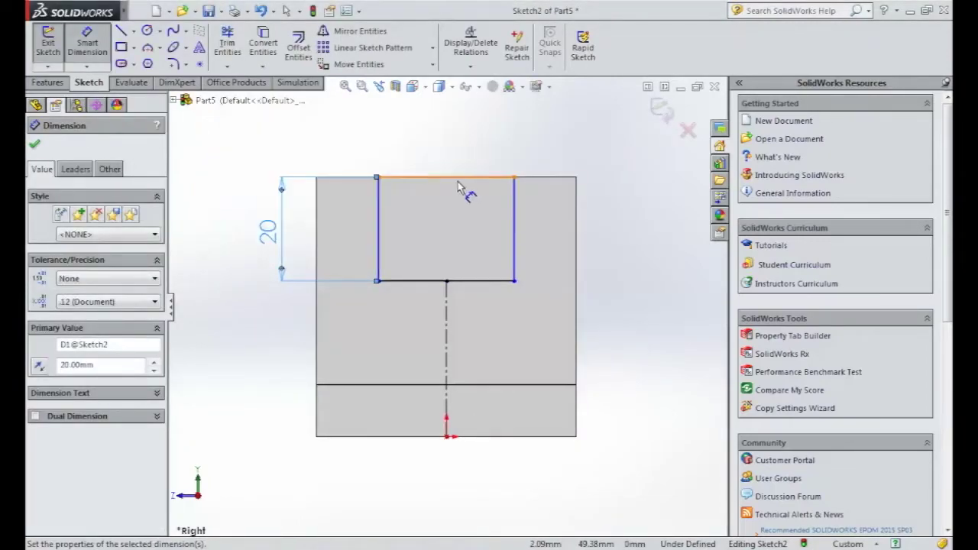
left_click(448, 178)
left_click(440, 145)
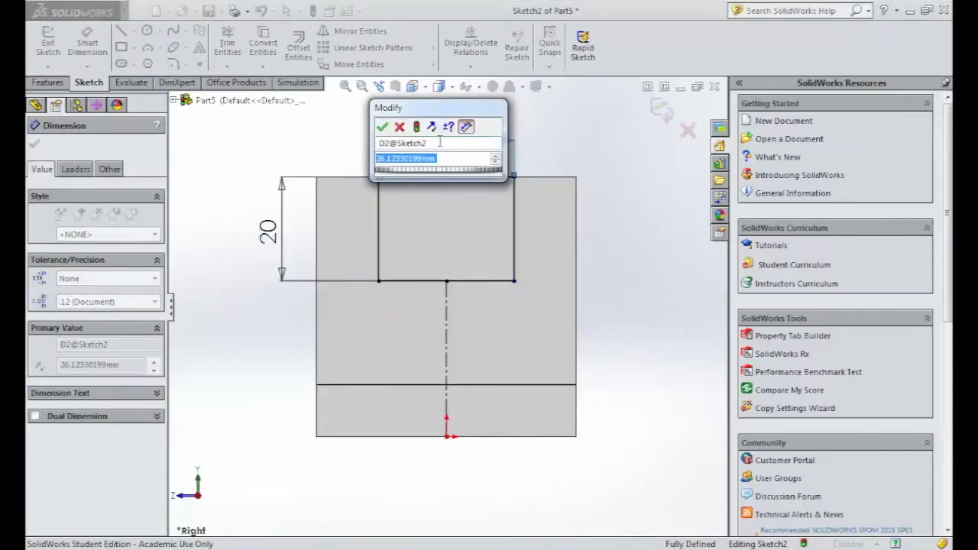
type("30")
key("Return")
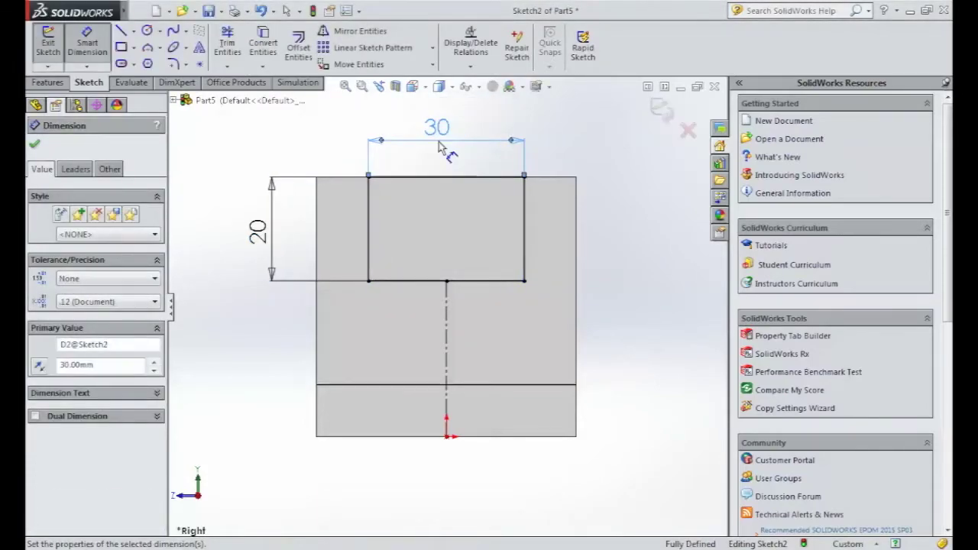
key("Escape")
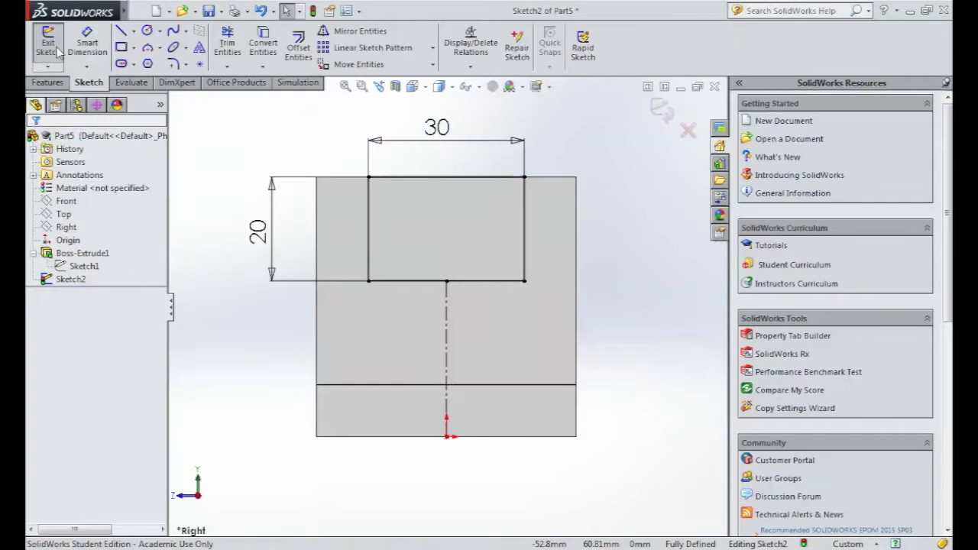
Cut-extrude the rectangle Through All to make the slot across the top.
key("ctrl+e")
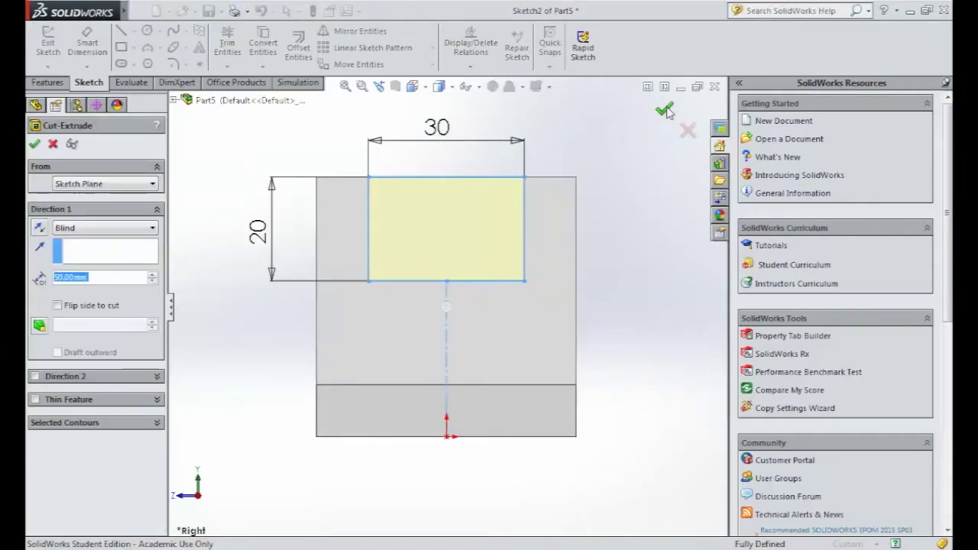
left_click(416, 86)
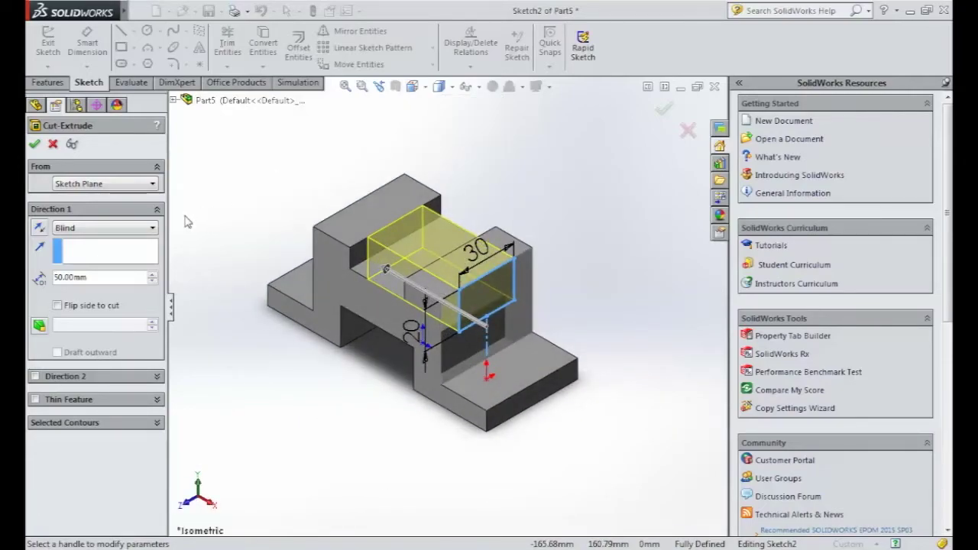
left_click(150, 228)
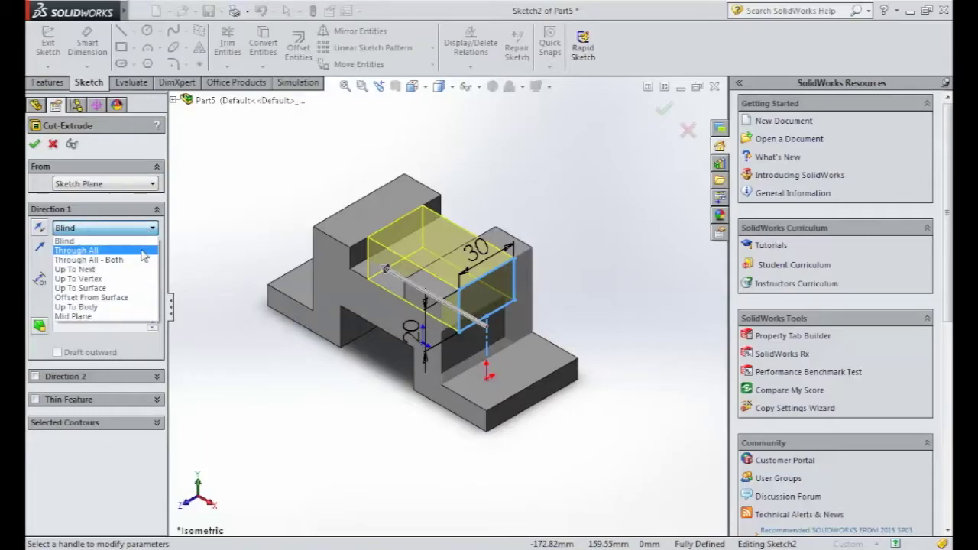
left_click(143, 255)
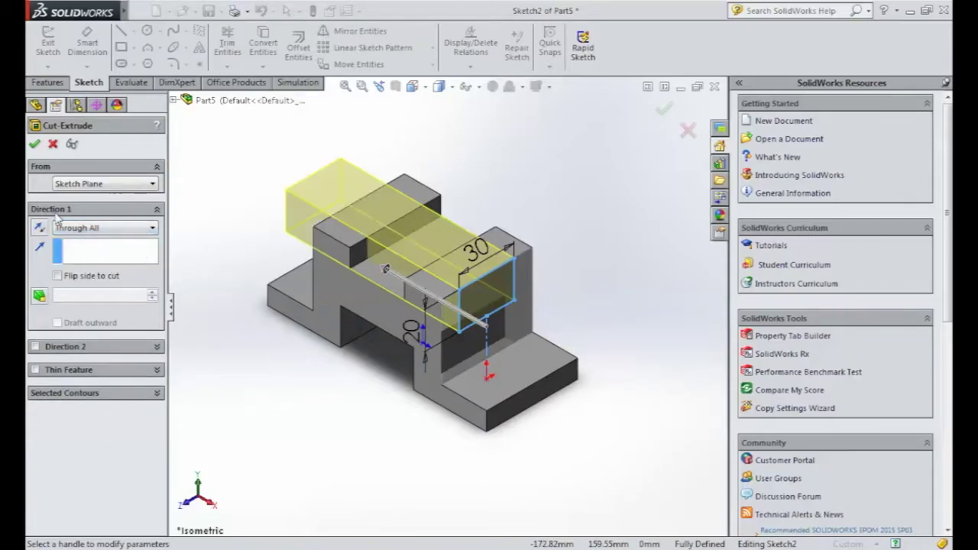
left_click(35, 145)
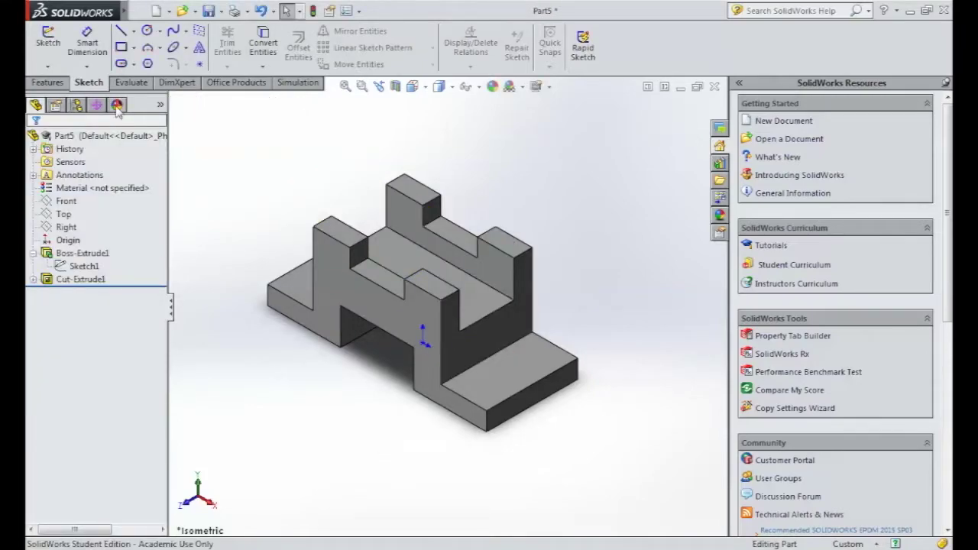
Apply 6061 Alloy from the Aluminium Alloys library as the part's material.
left_click(120, 188)
right_click(121, 195)
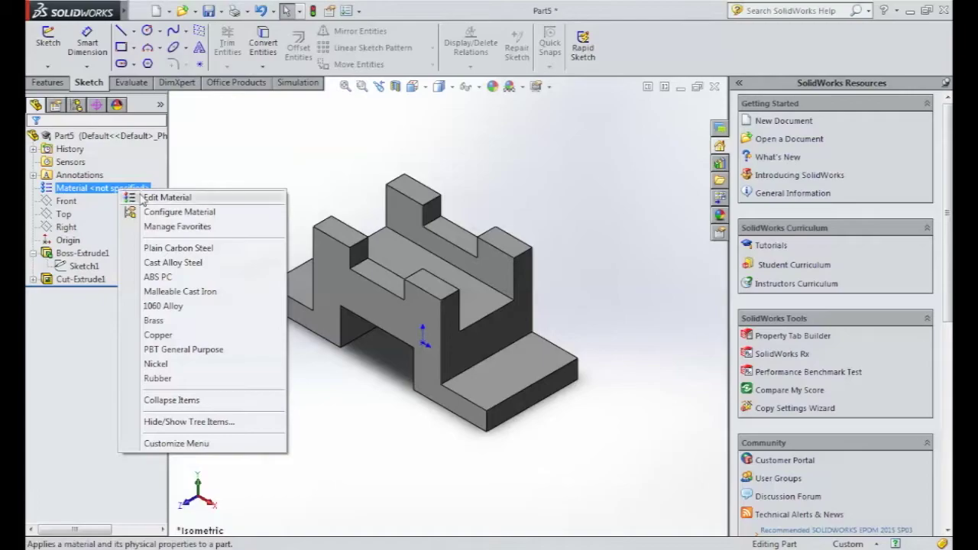
left_click(149, 199)
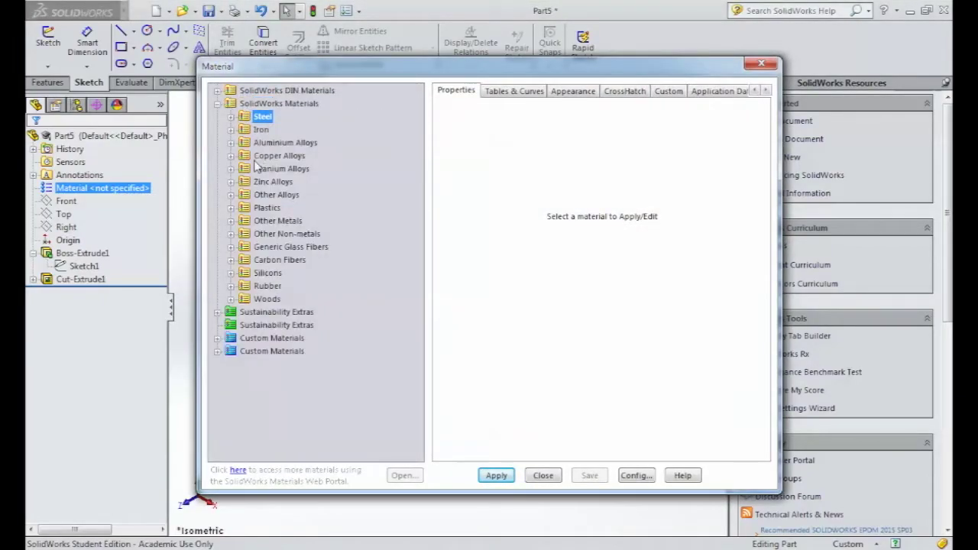
left_click(267, 142)
left_click(231, 142)
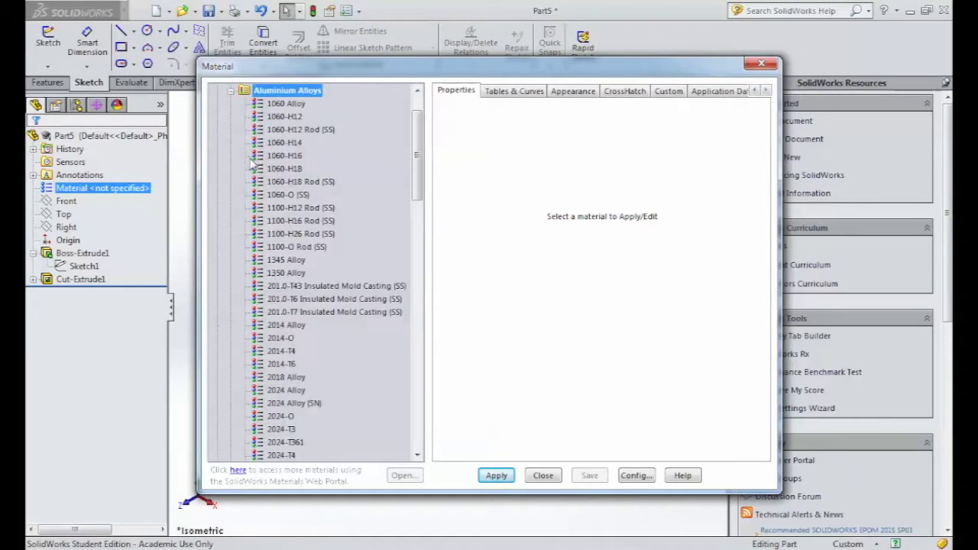
scroll(252, 168, "down", 4)
scroll(260, 191, "down", 4)
scroll(267, 214, "down", 4)
scroll(278, 241, "down", 4)
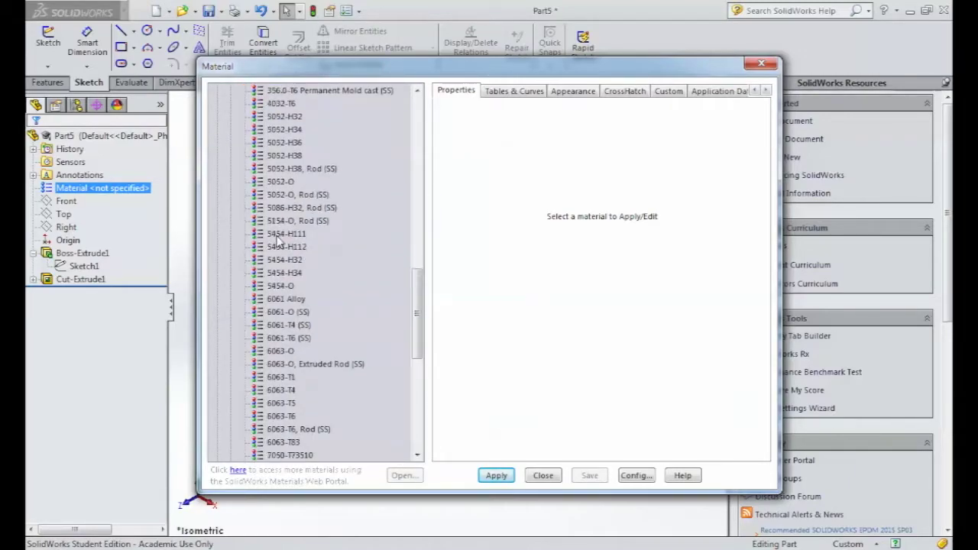
left_click(278, 301)
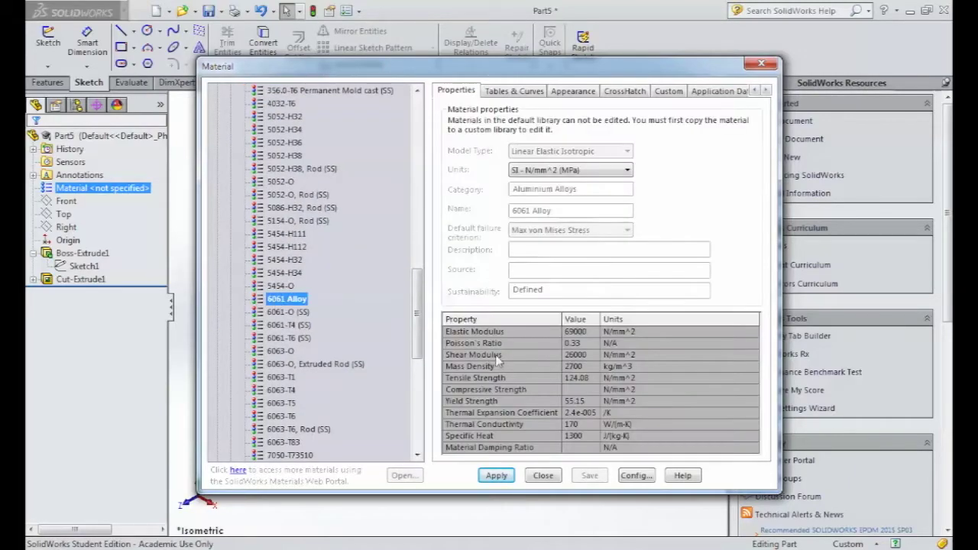
left_click(497, 476)
left_click(542, 475)
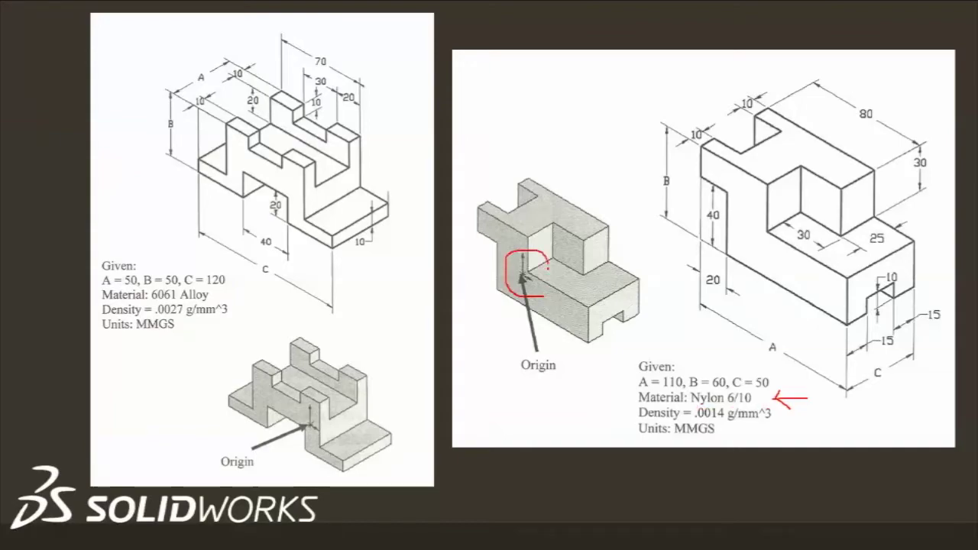
Mark the origin on the reference drawing and create a new part document.
left_click_drag(728, 226, 767, 231)
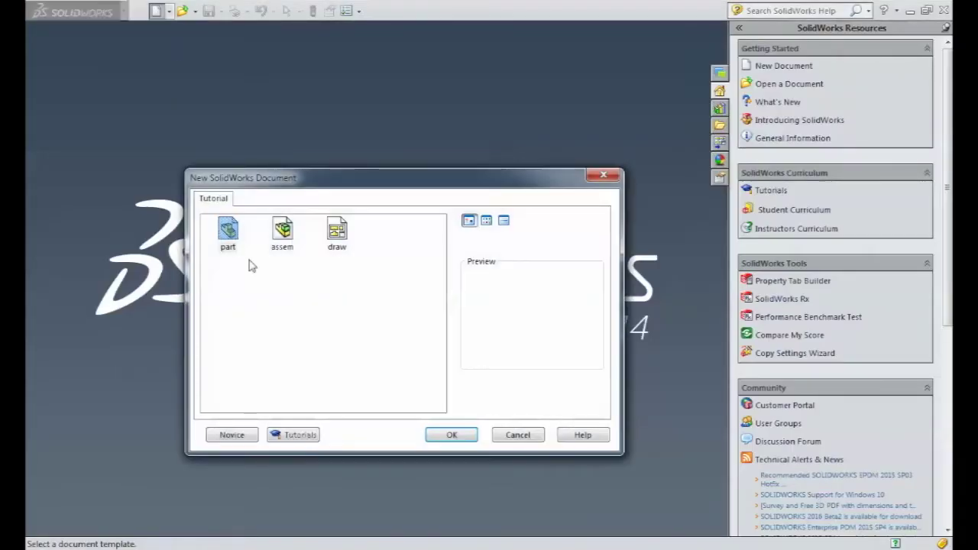
left_click(442, 439)
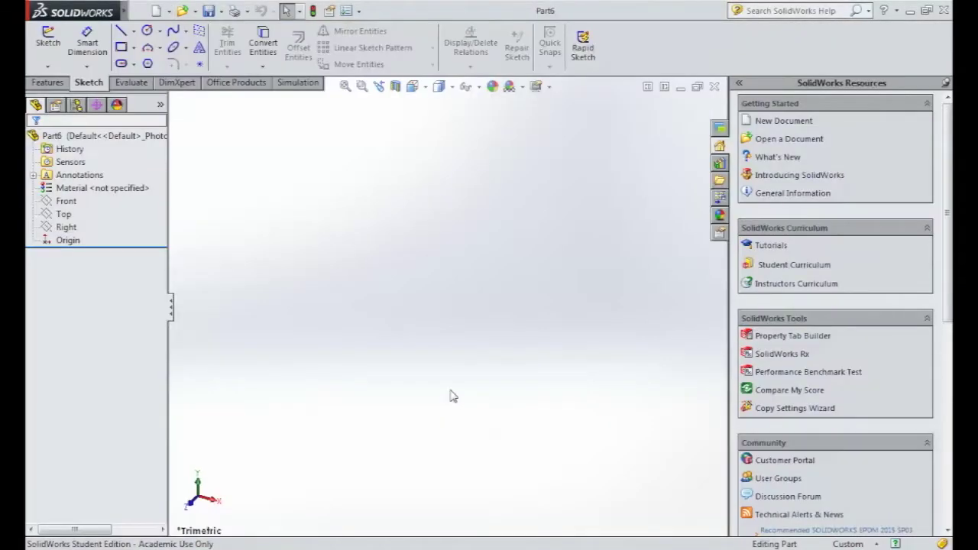
Start a sketch on the Right plane with a vertical centerline up from the origin.
left_click(67, 227)
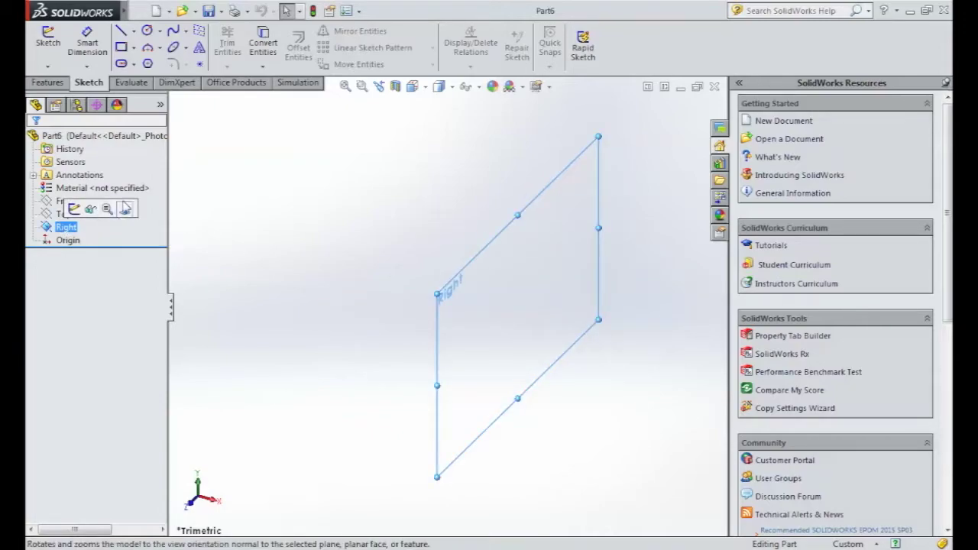
left_click(47, 42)
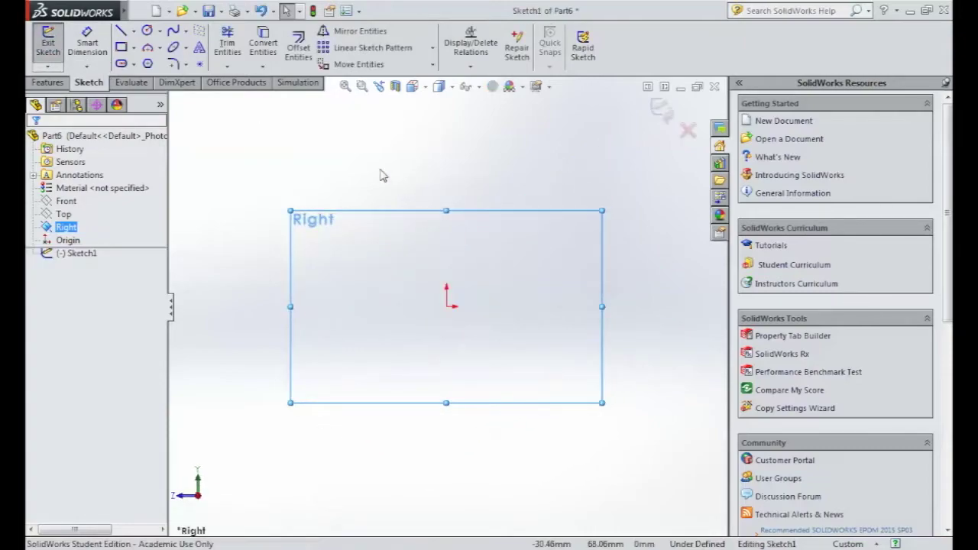
left_click(133, 31)
left_click(141, 61)
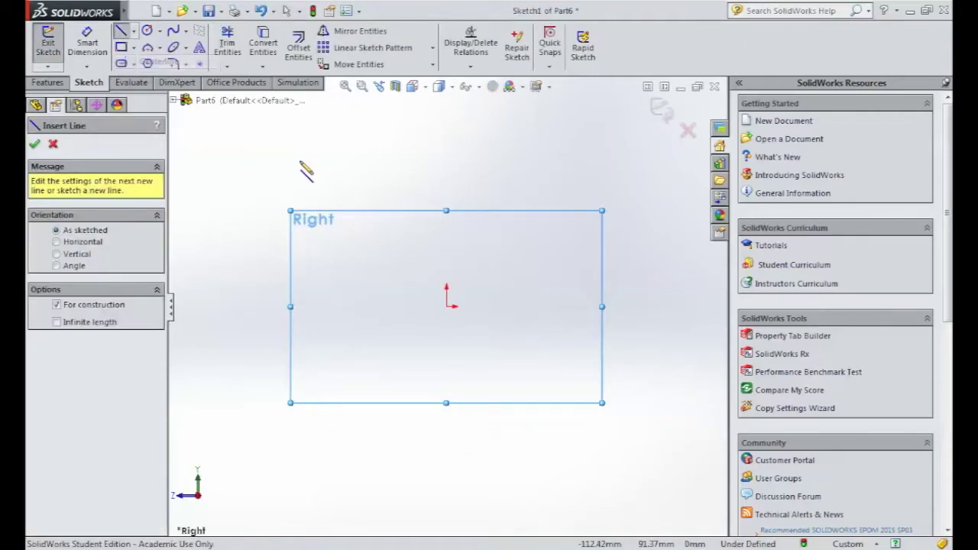
left_click(446, 306)
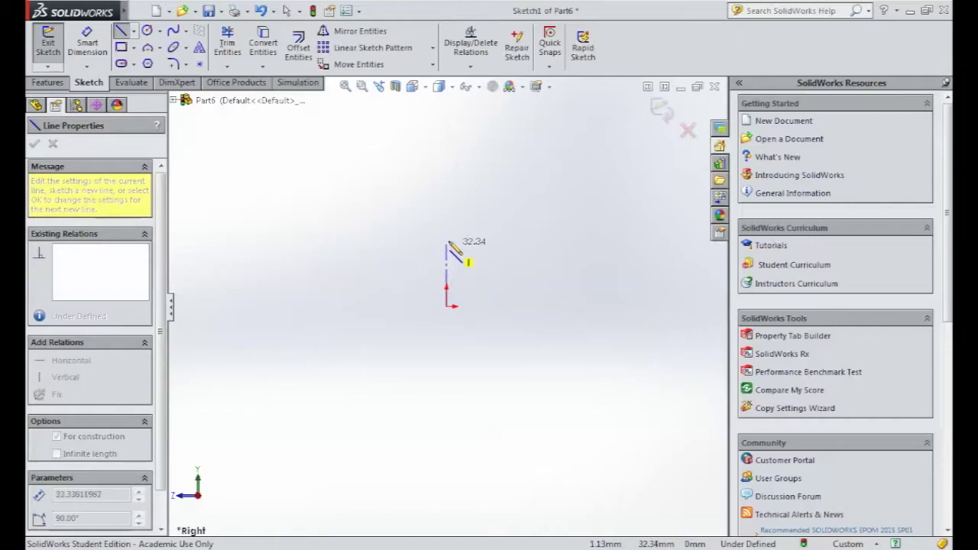
left_click(446, 215)
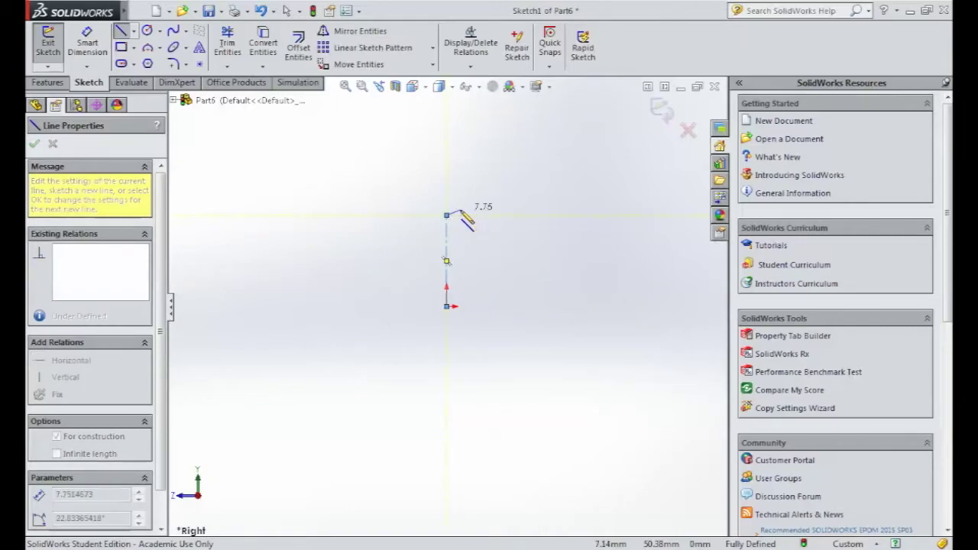
key("Escape")
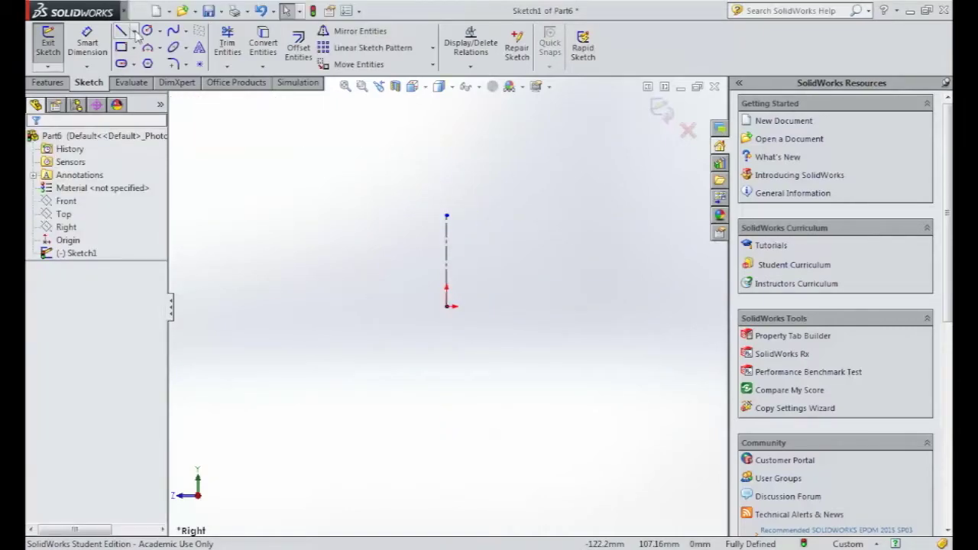
Draw the left half of the profile: top, left and bottom edges plus the notch side.
left_click(135, 32)
left_click(147, 46)
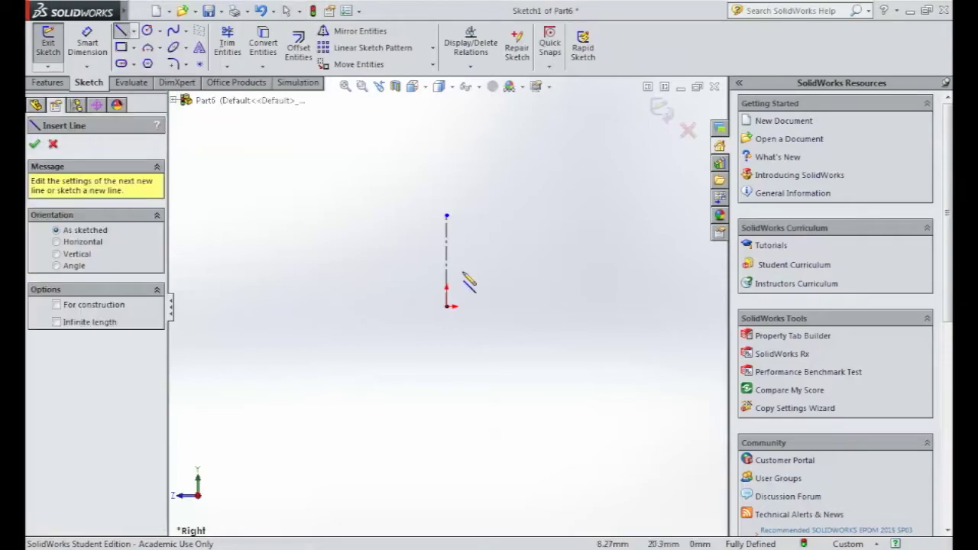
left_click(447, 216)
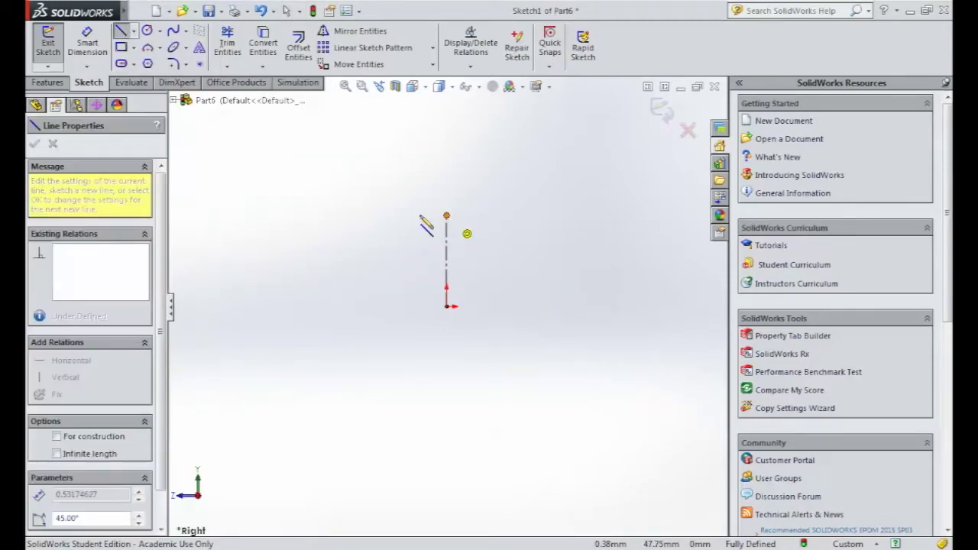
left_click(348, 217)
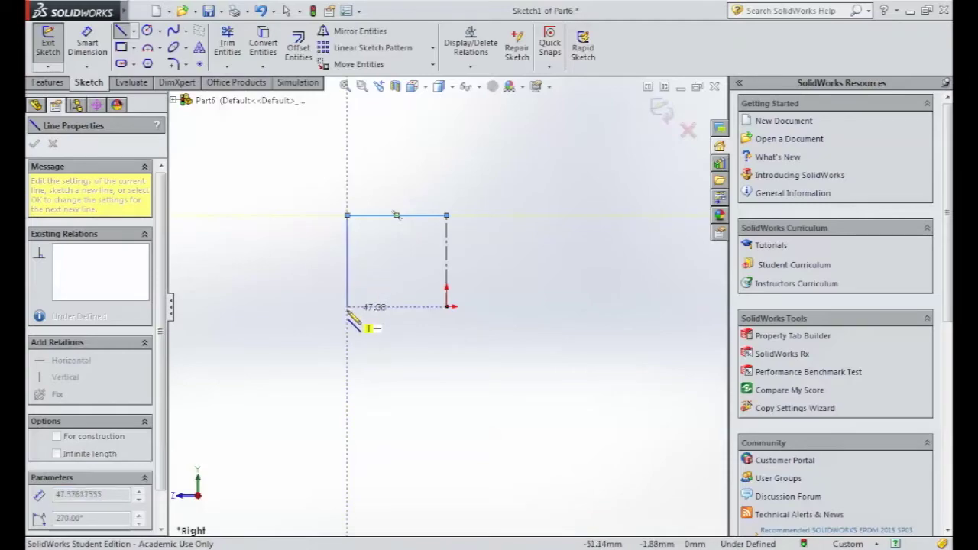
left_click(349, 307)
left_click(391, 306)
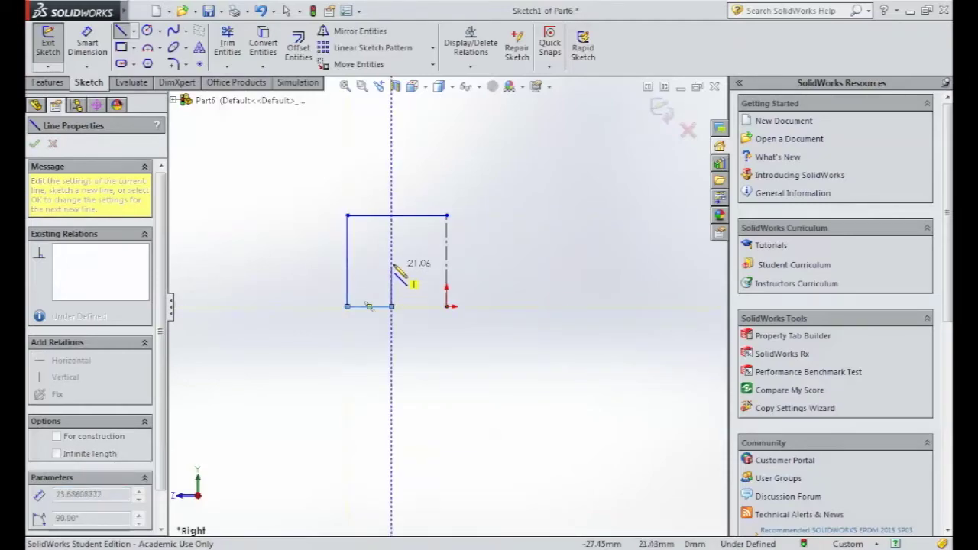
left_click(391, 261)
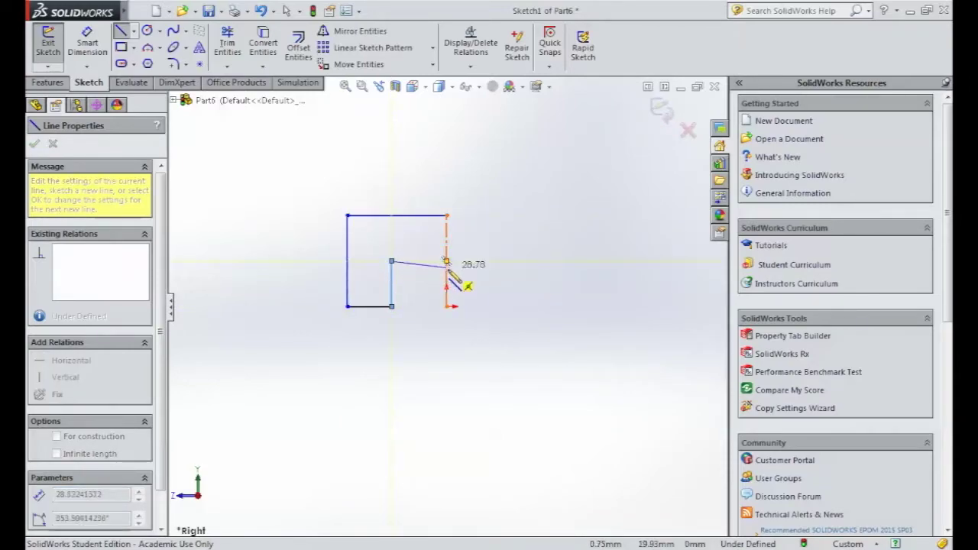
key("Escape")
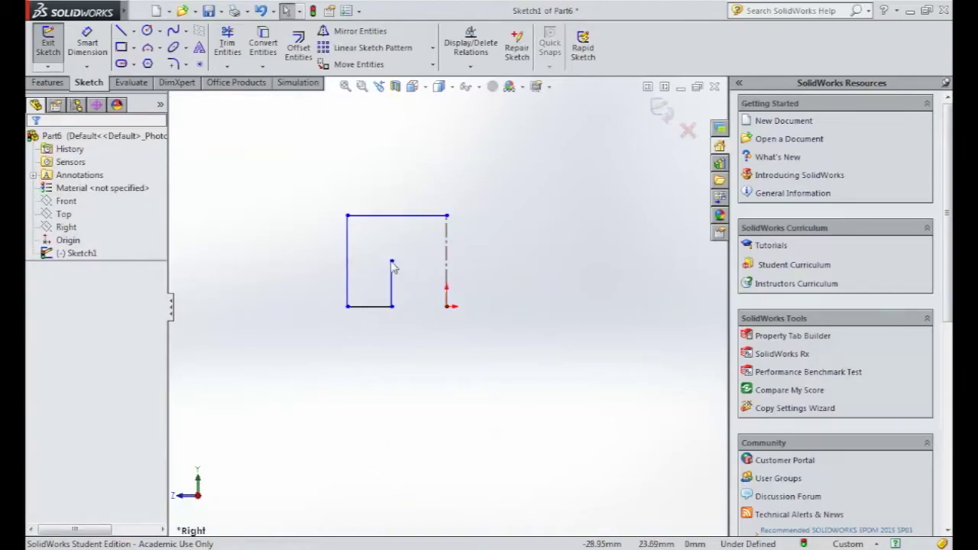
Lower the notch side and draw the notch's top edge across to the centerline.
left_click_drag(392, 263, 391, 282)
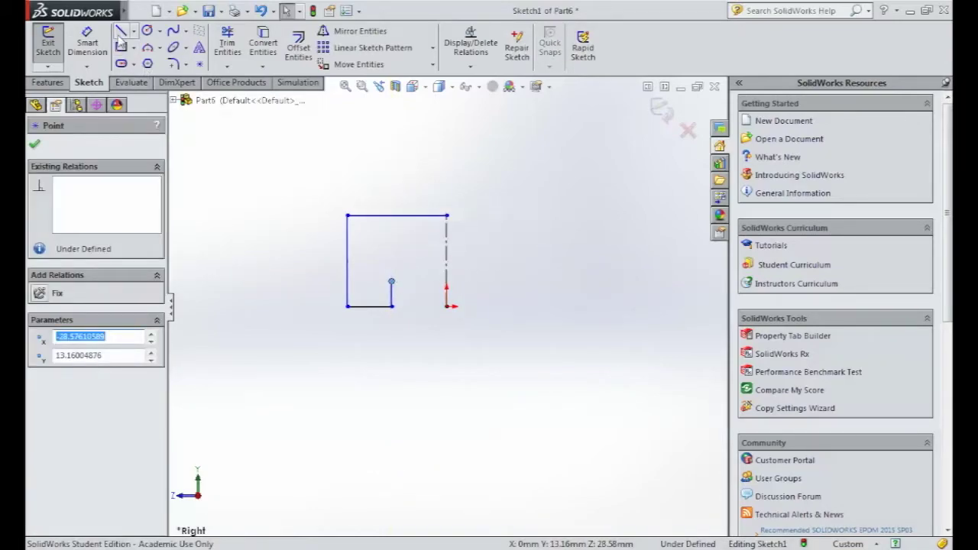
left_click(120, 33)
left_click(392, 282)
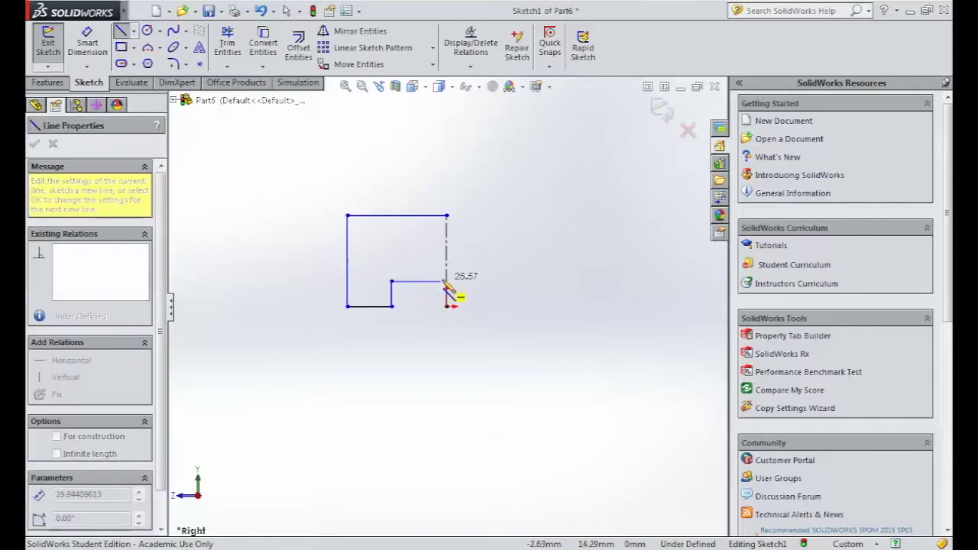
left_click(447, 282)
key("Escape")
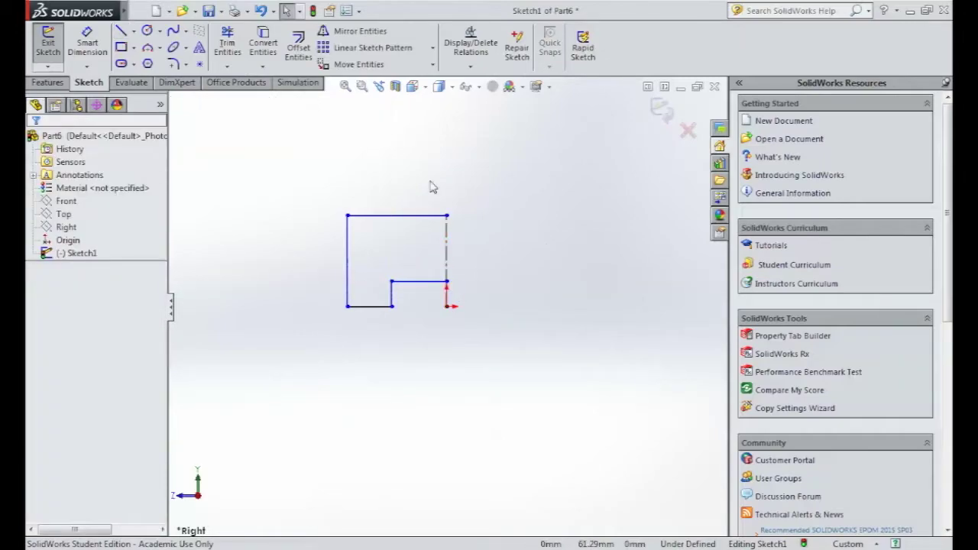
Mirror the half profile about the vertical centerline.
left_click(359, 32)
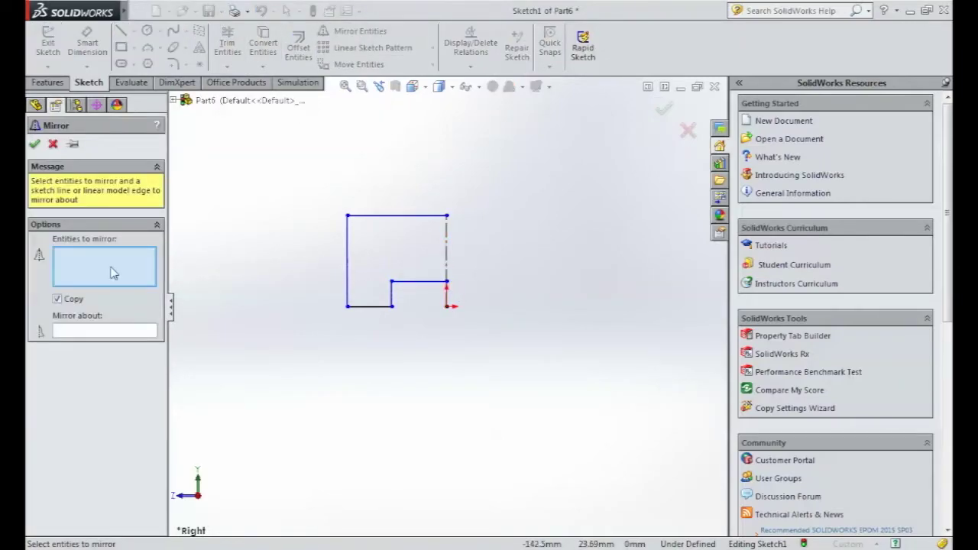
left_click(418, 217)
left_click(348, 249)
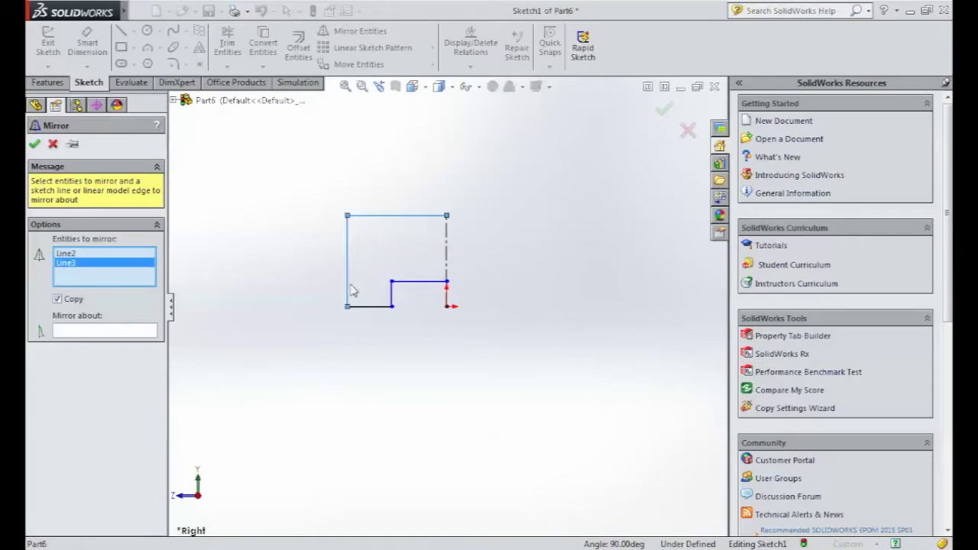
right_click(88, 287)
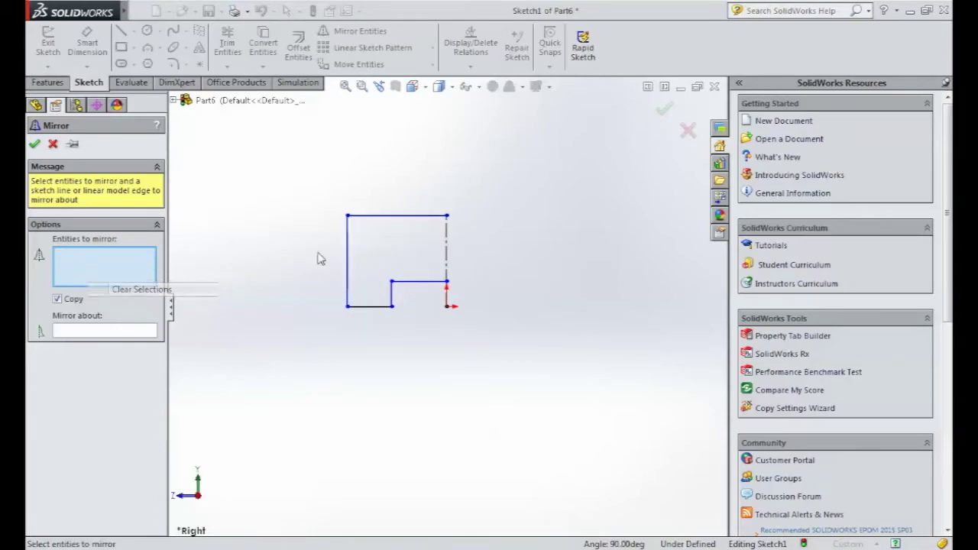
left_click(349, 249)
left_click(366, 306)
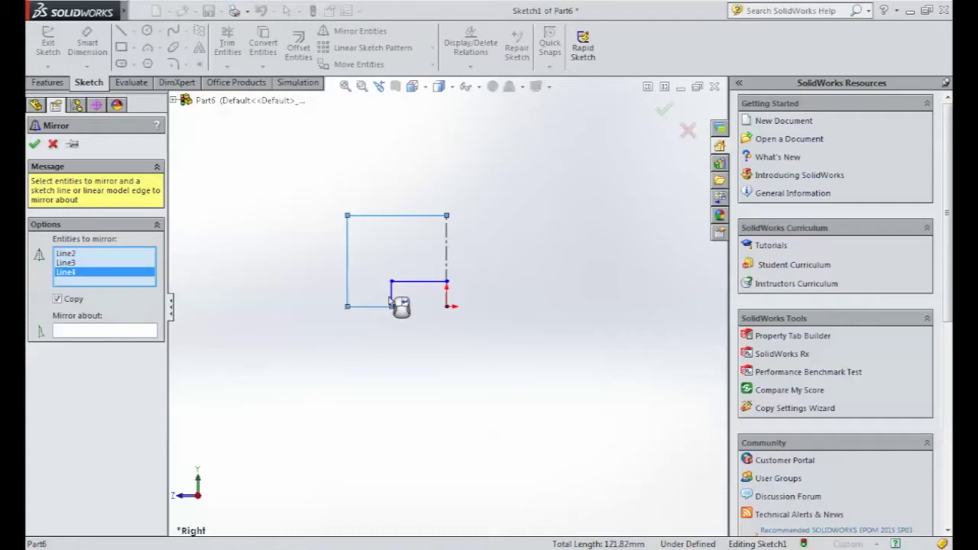
left_click(391, 296)
left_click(412, 281)
left_click(126, 330)
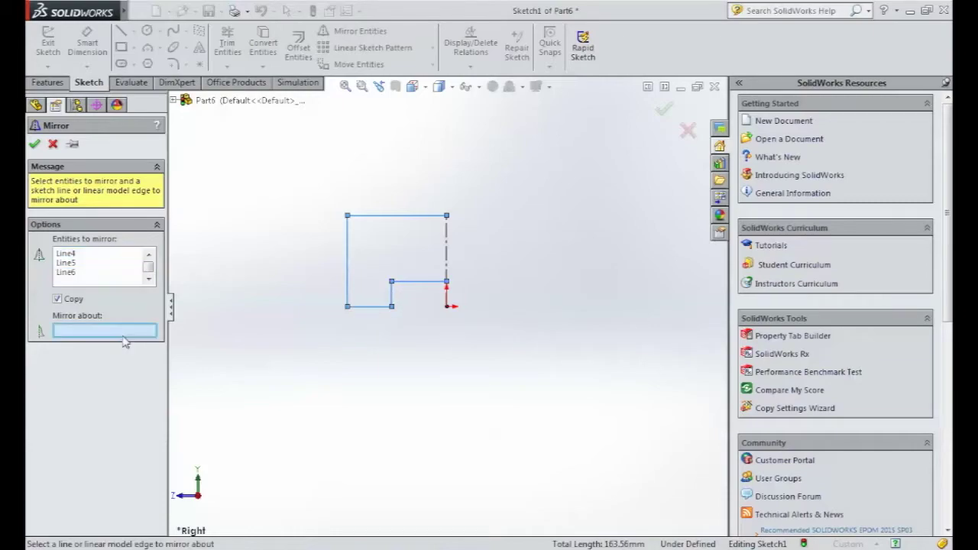
left_click(447, 252)
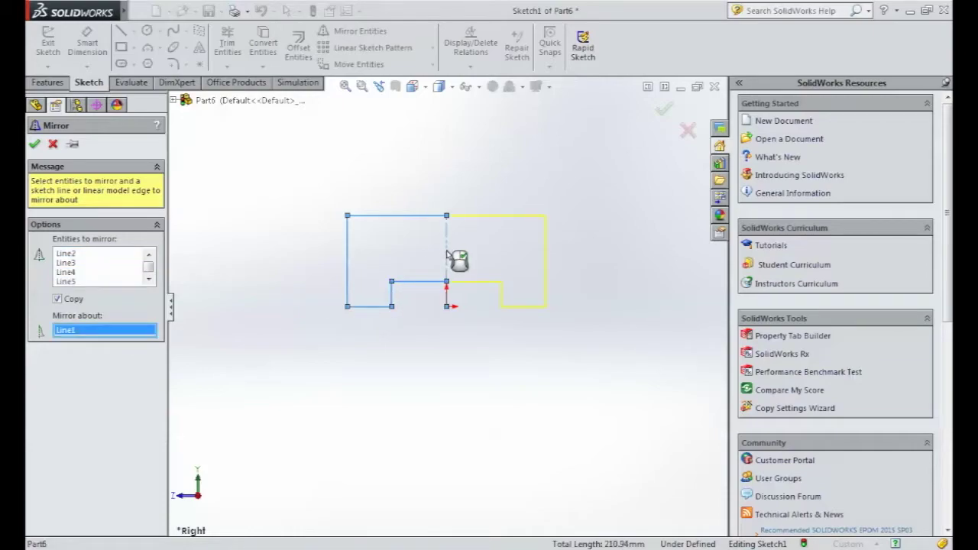
left_click(34, 143)
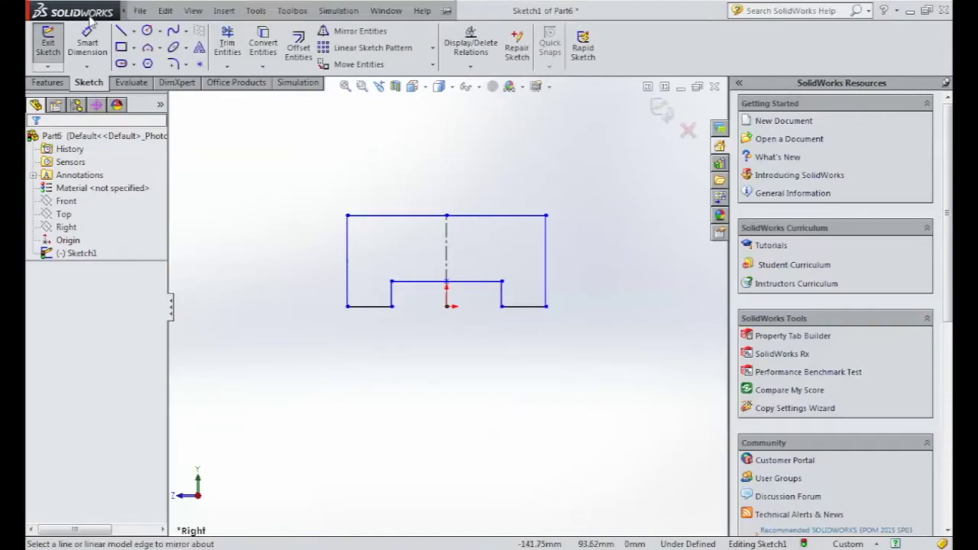
Dimension the profile: 30 mm left height, 15 mm bottom-left width, 10 mm notch depth.
left_click(87, 44)
left_click(348, 257)
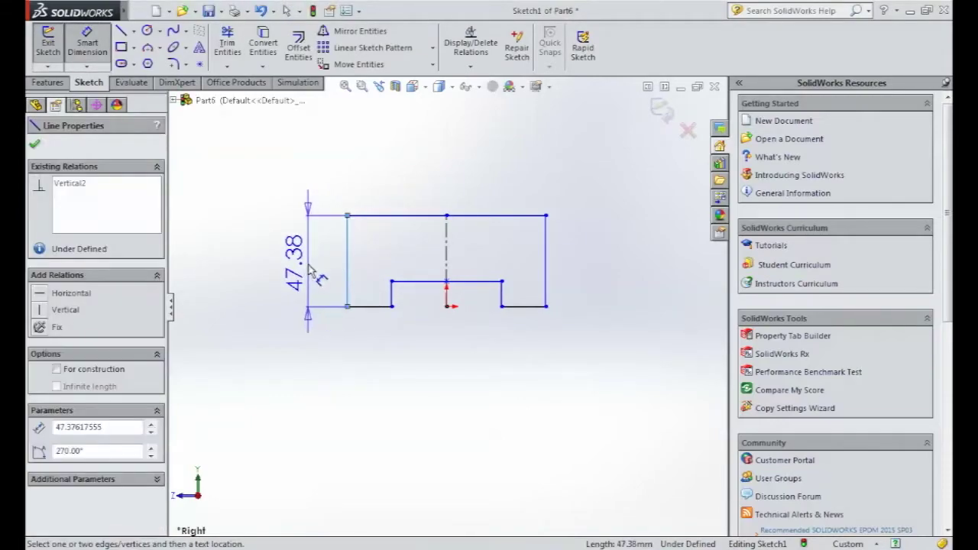
left_click(309, 263)
type("30m")
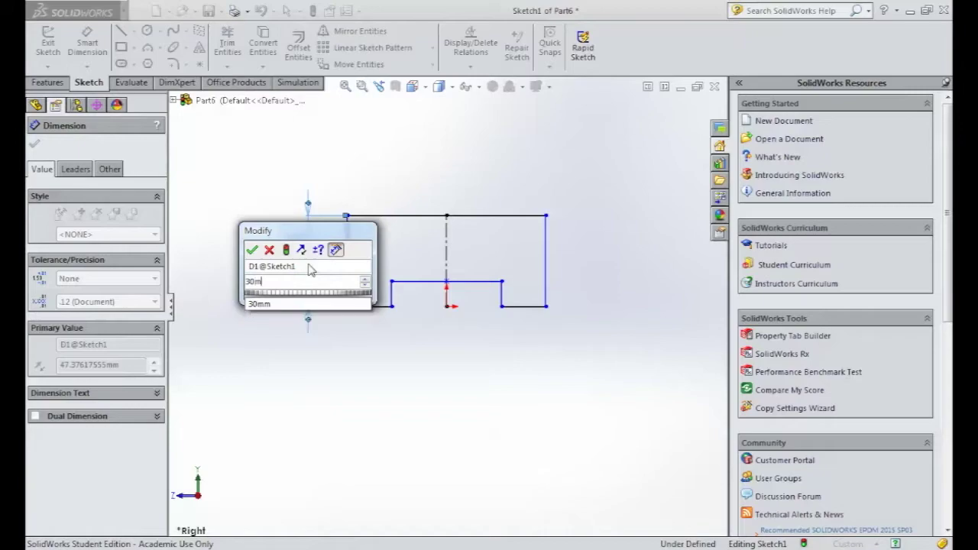
key("Return")
left_click(370, 306)
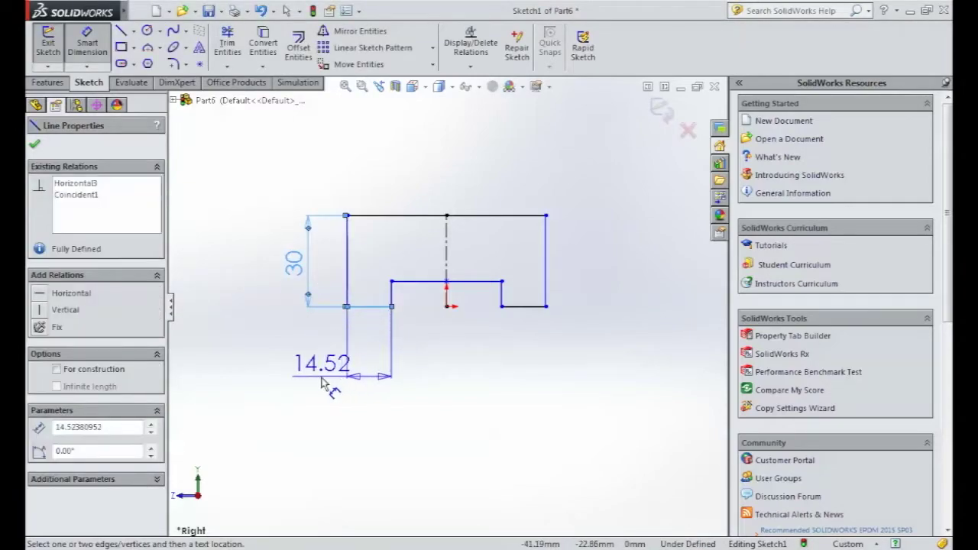
left_click(325, 385)
type("15")
key("Return")
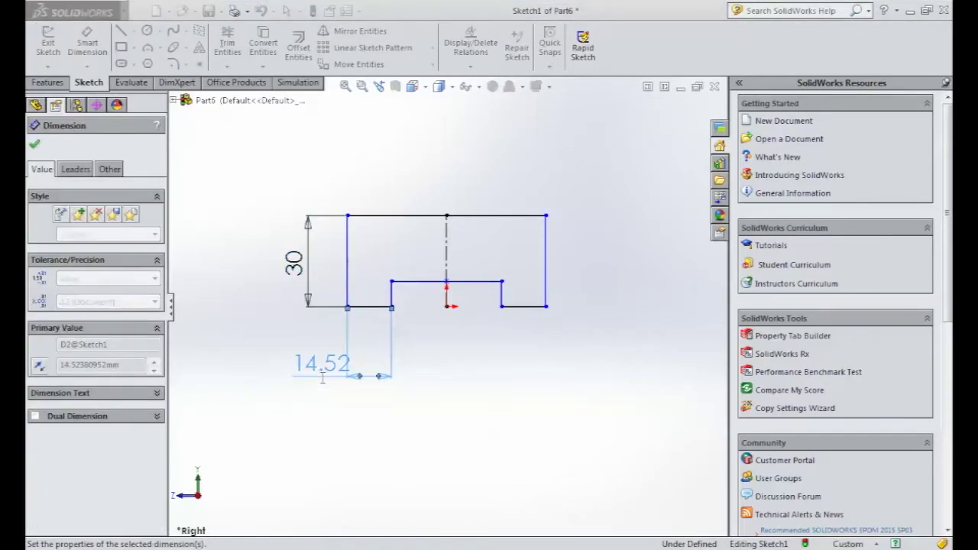
left_click(391, 298)
left_click(382, 294)
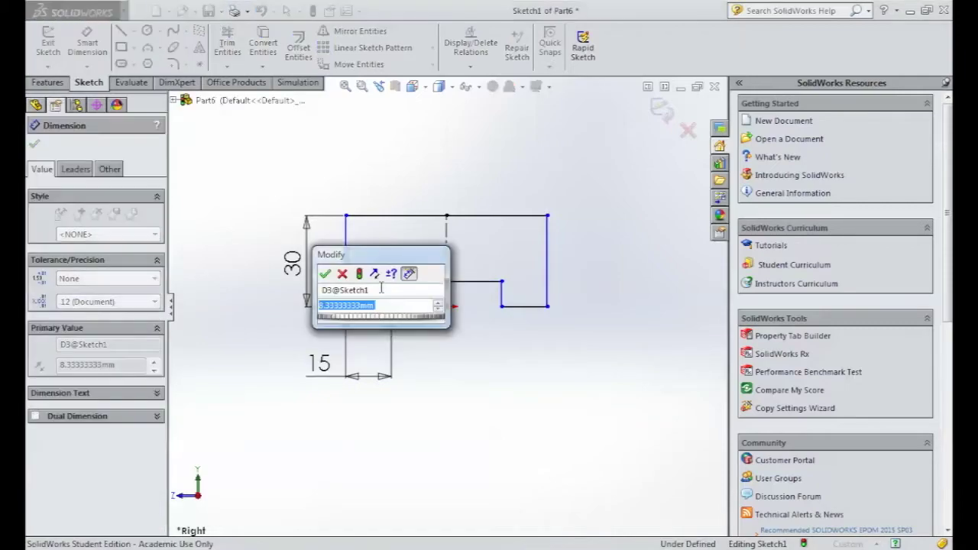
type("10m")
key("Return")
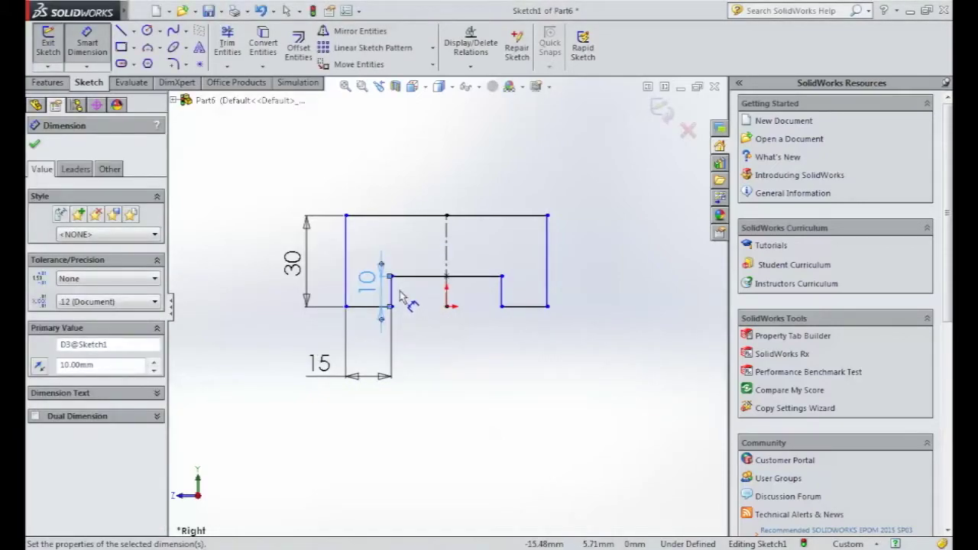
Set the slot width to 20 mm and exit the sketch.
left_click(501, 298)
left_click(391, 294)
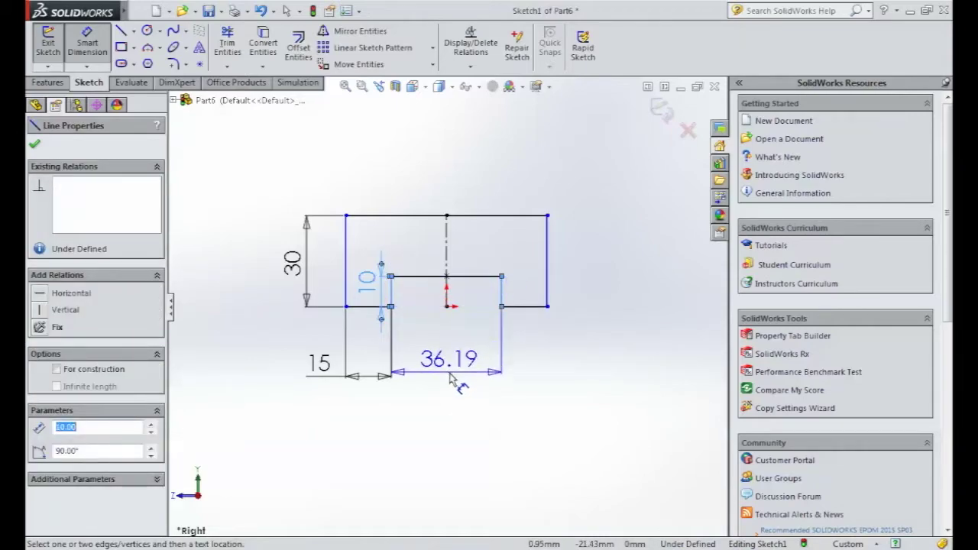
left_click(449, 384)
type("20mm")
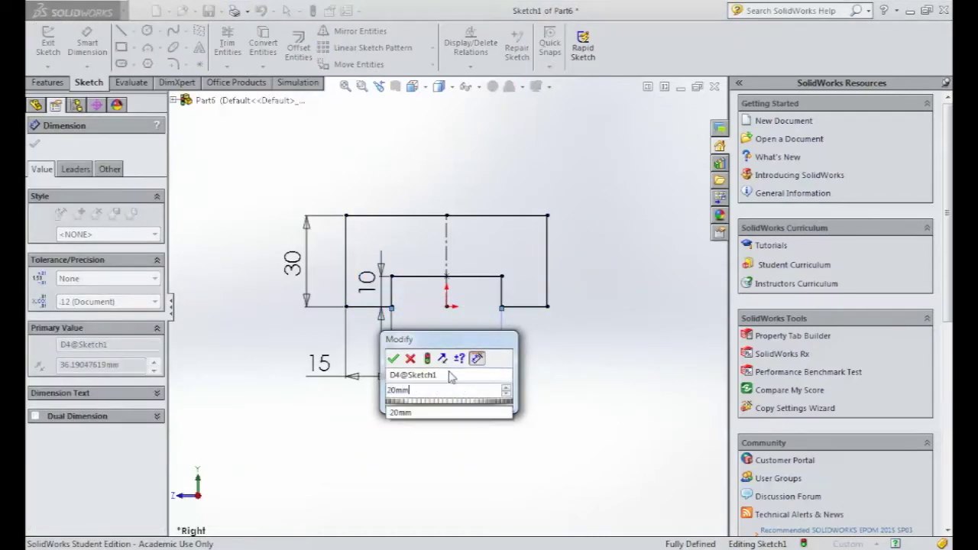
key("Return")
left_click(34, 144)
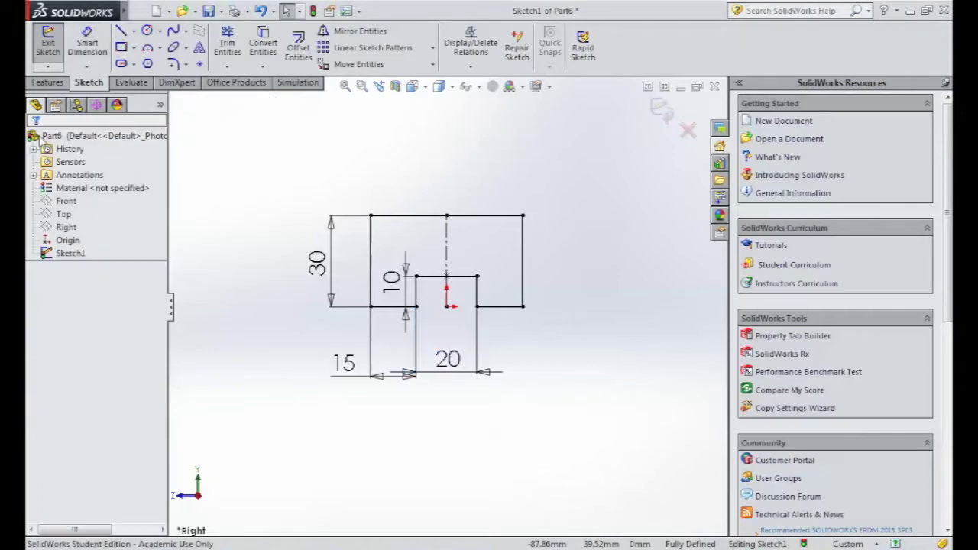
left_click(49, 42)
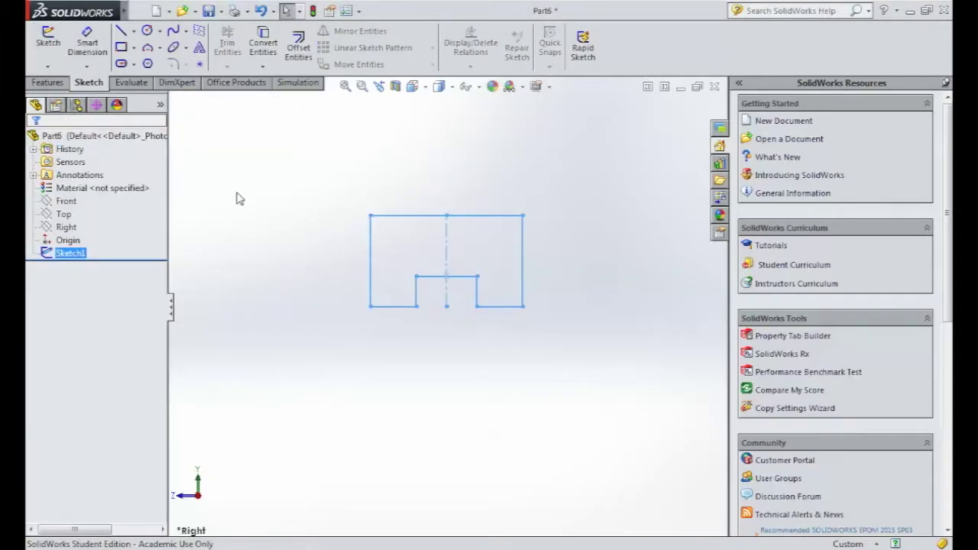
Extrude the slotted profile 90 mm as Boss-Extrude1.
left_click(48, 82)
left_click(54, 45)
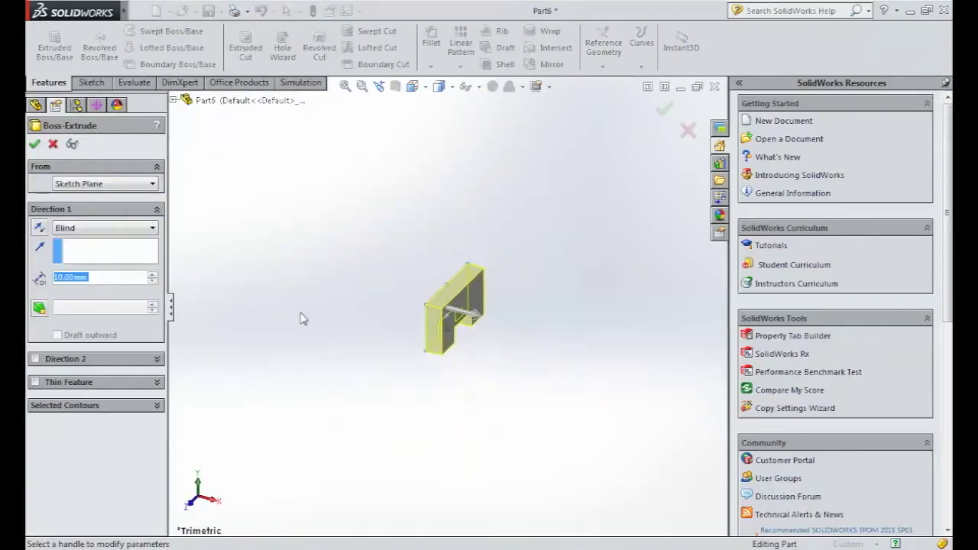
type("90mm")
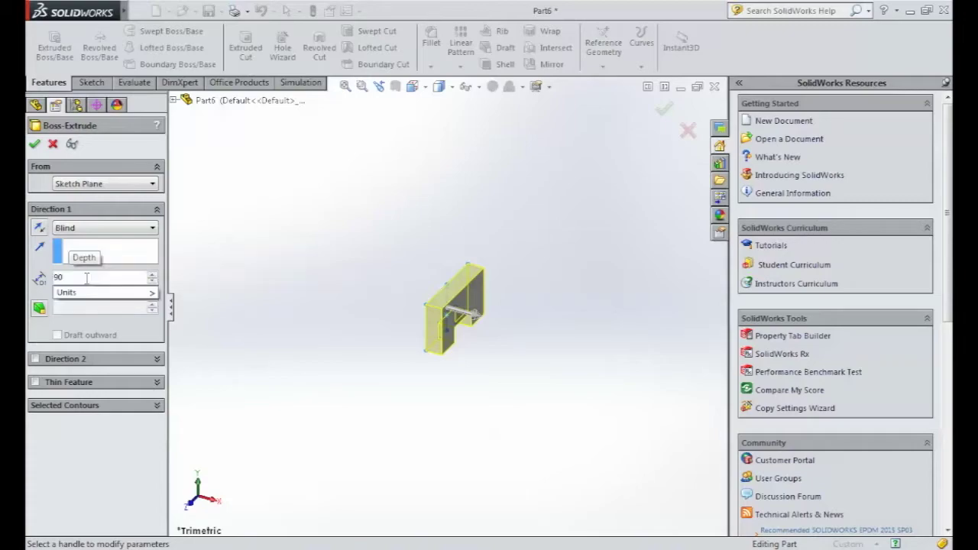
key("Return")
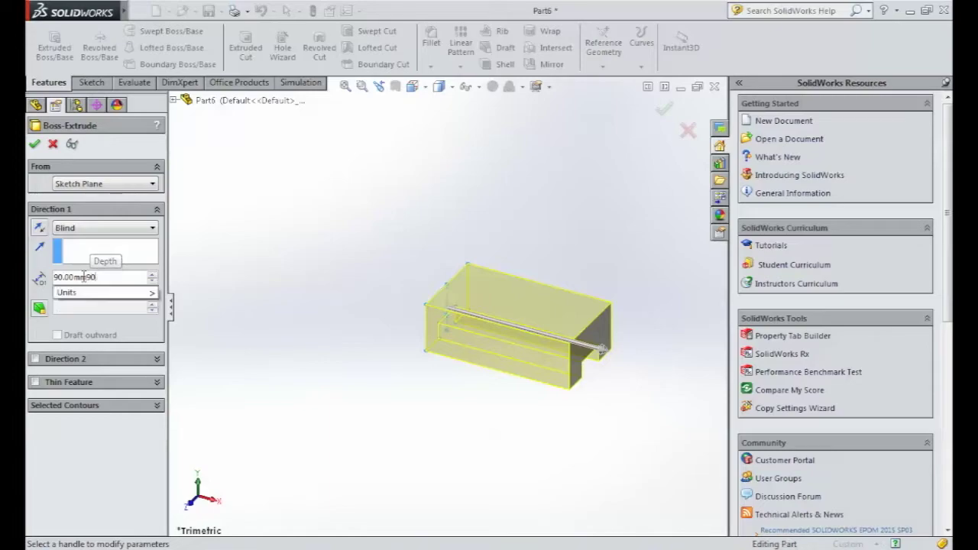
key("Return")
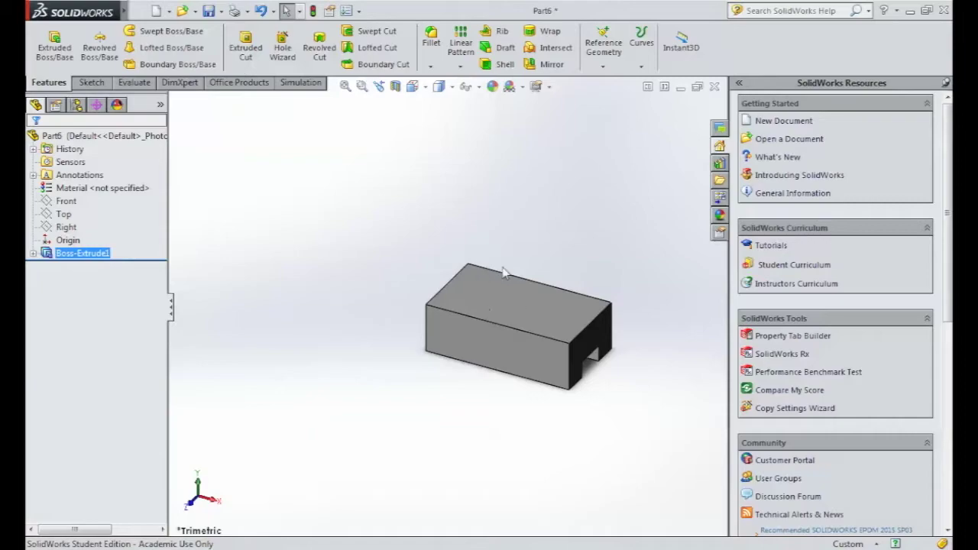
Start a sketch on the block's top face and view it from the Top.
left_click(55, 44)
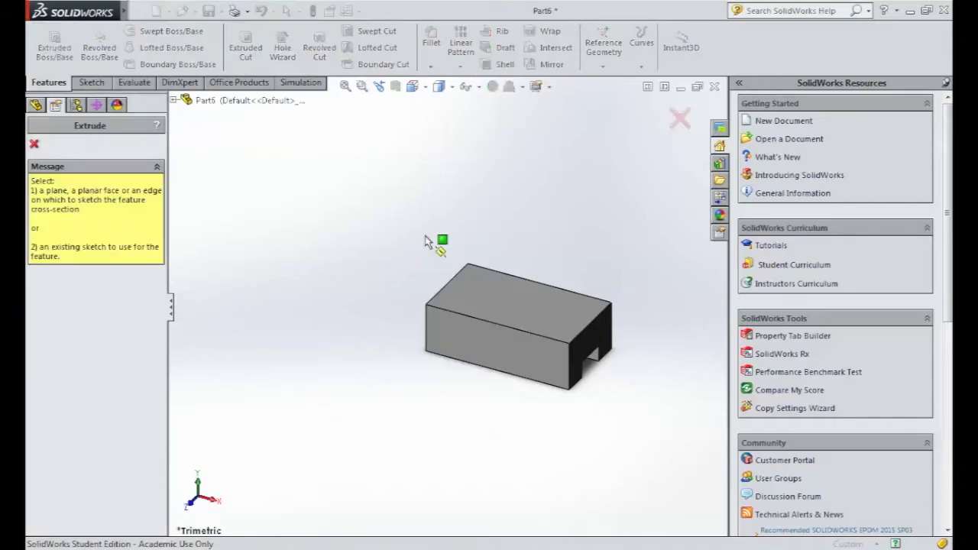
left_click(474, 294)
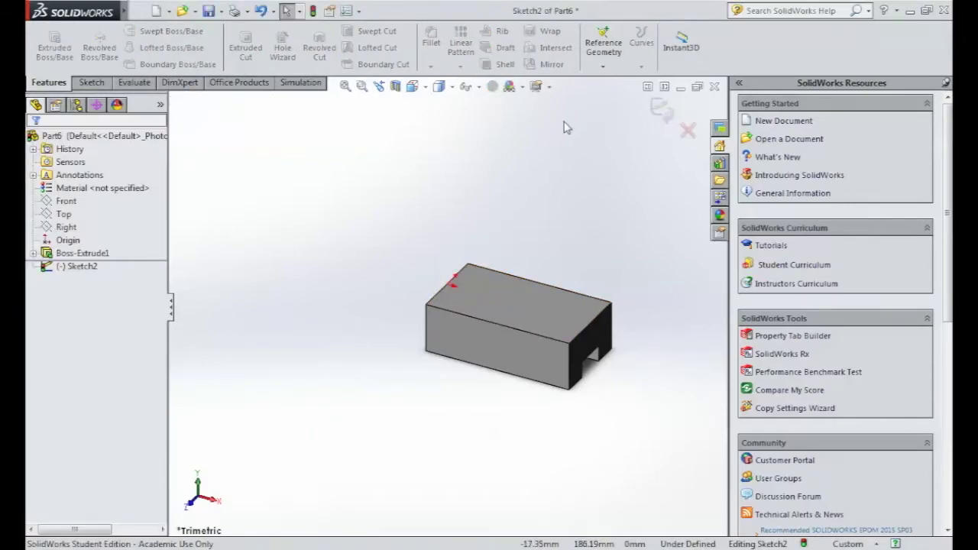
left_click(413, 86)
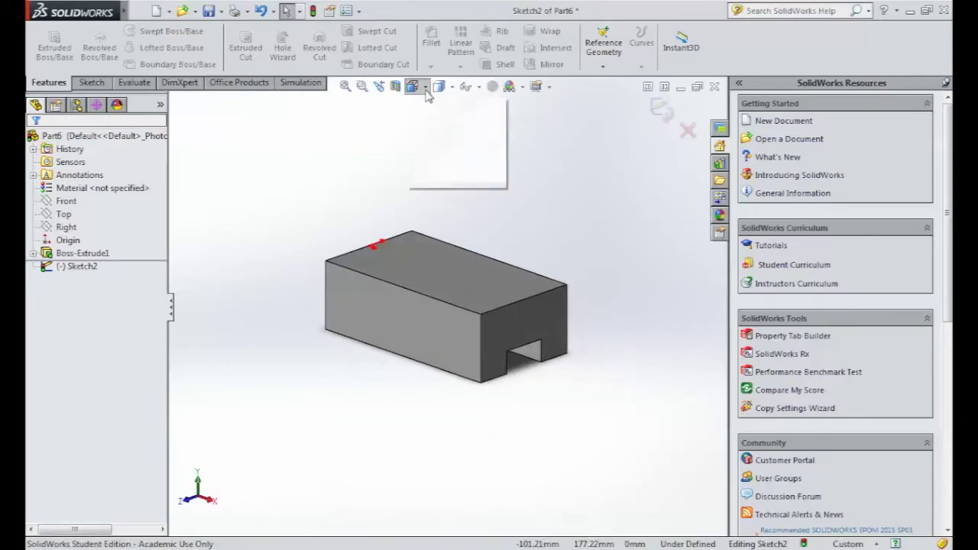
left_click(416, 198)
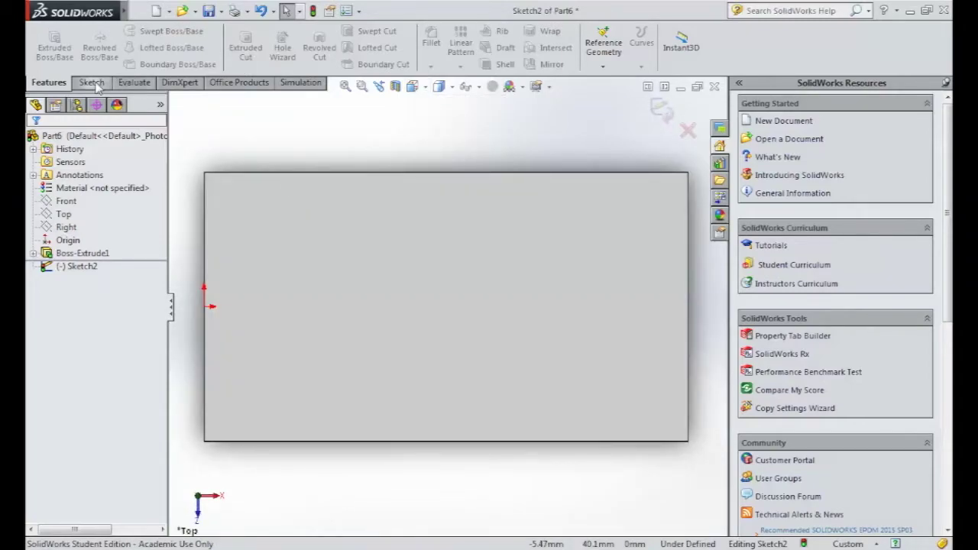
left_click(90, 82)
Draw a closed stepped line outline over the left portion of the face.
left_click(121, 31)
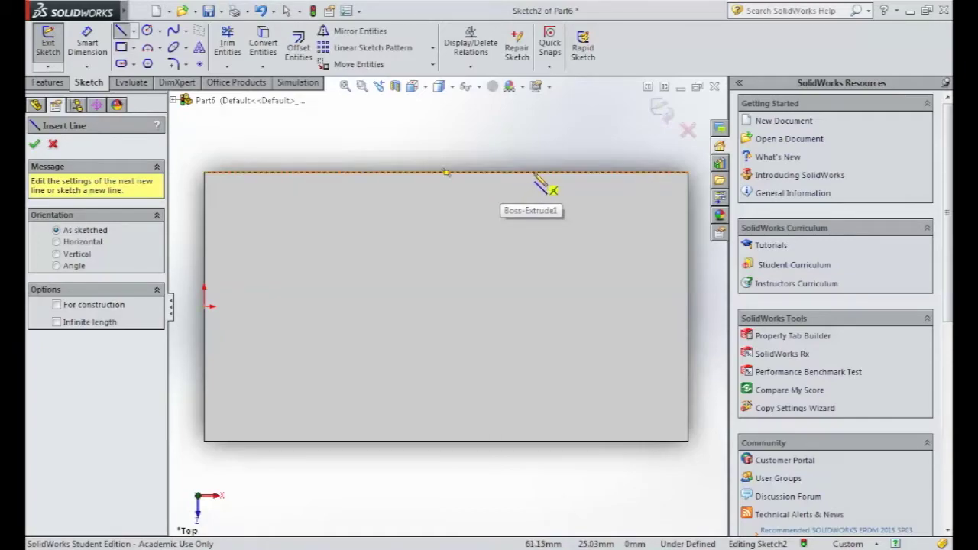
left_click(532, 172)
left_click(533, 270)
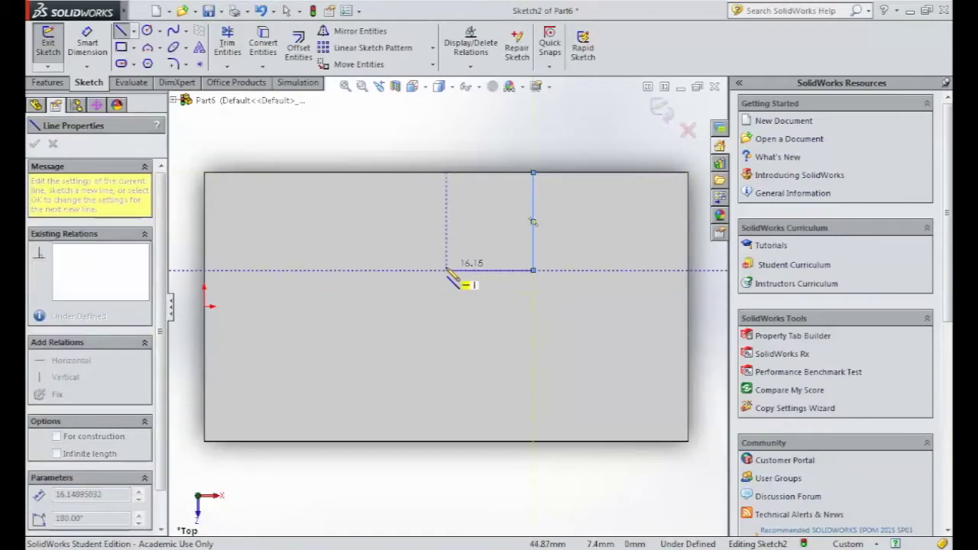
left_click(408, 269)
left_click(408, 442)
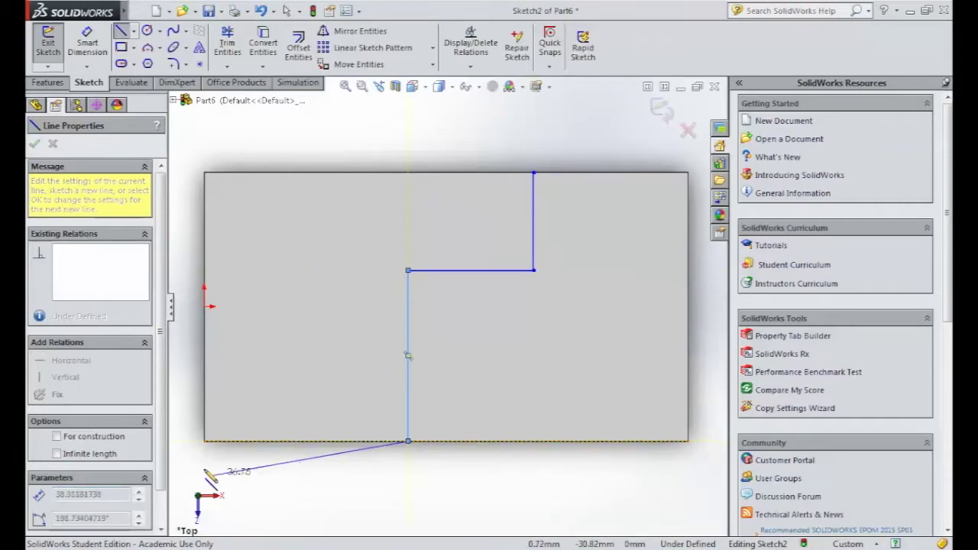
left_click(204, 442)
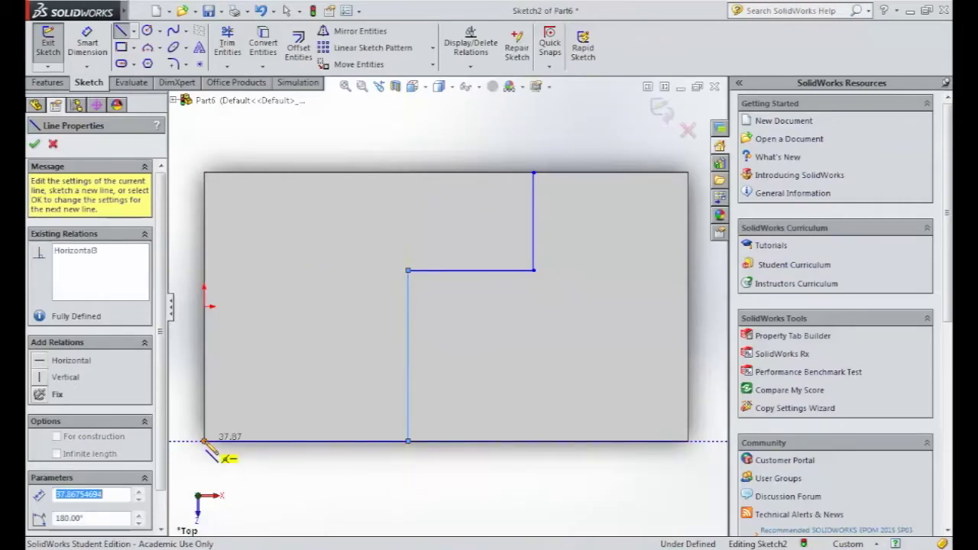
left_click(204, 173)
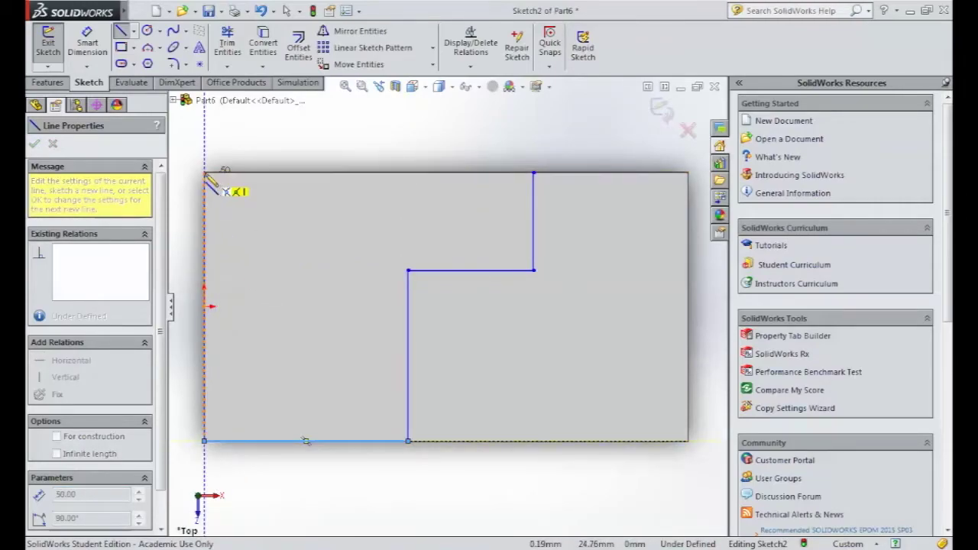
left_click(533, 172)
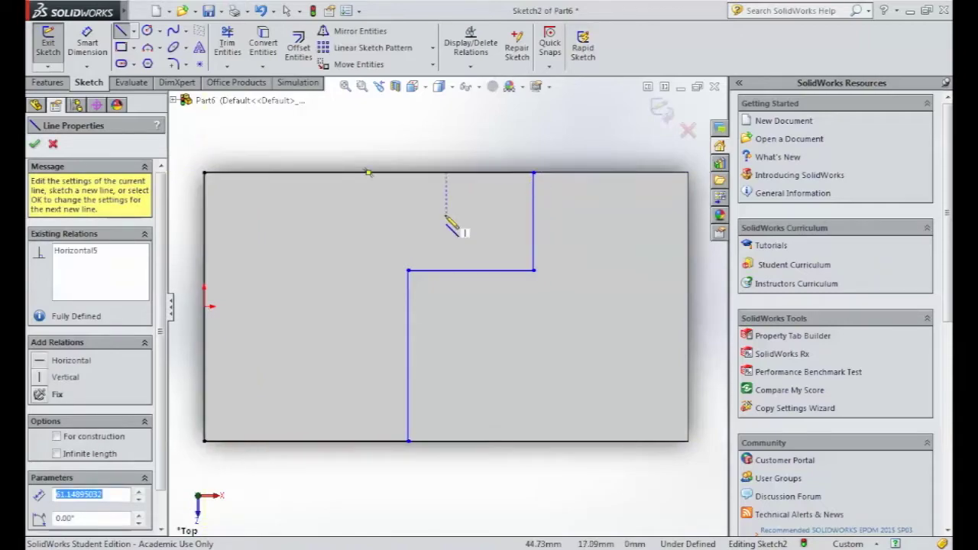
left_click(35, 144)
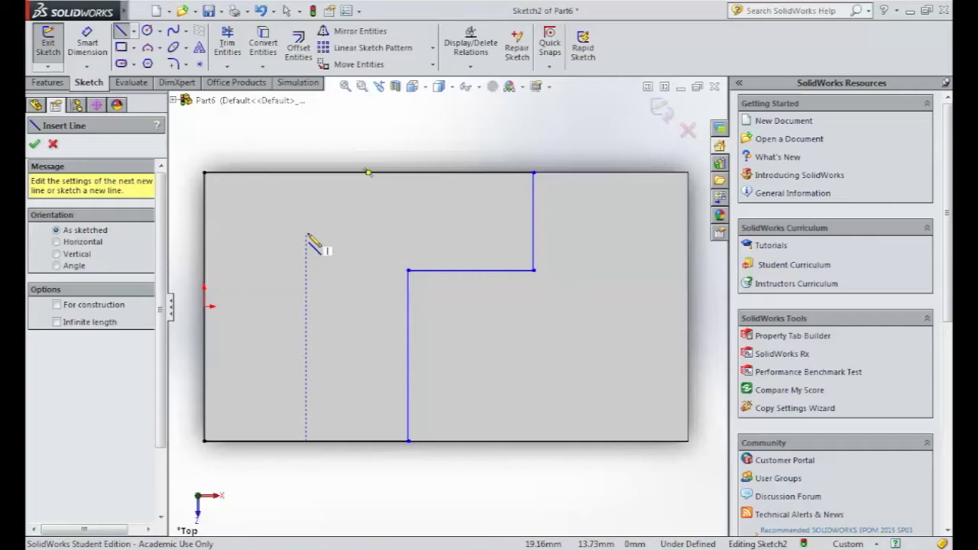
key("z")
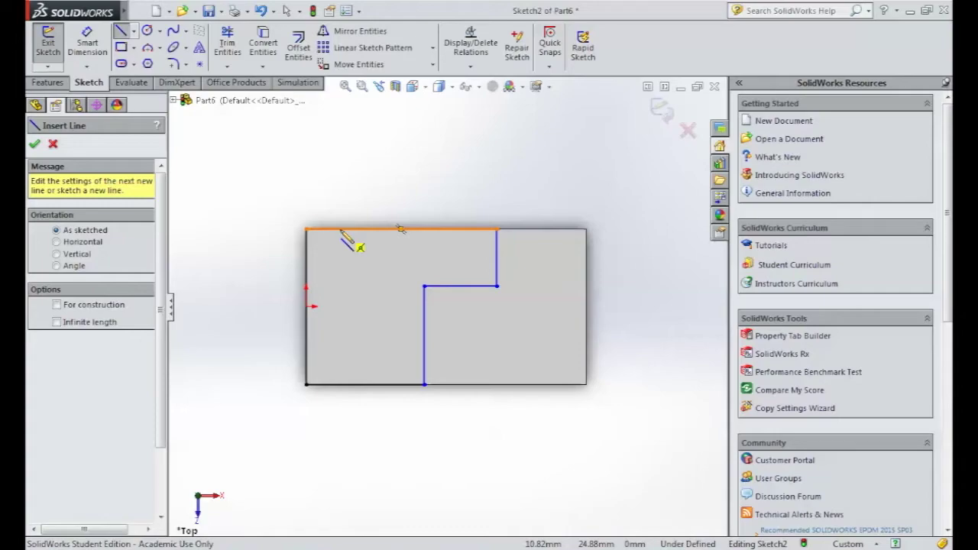
left_click(52, 145)
Dimension the outline's top edge to 60 mm and the step height to 25 mm.
left_click(87, 43)
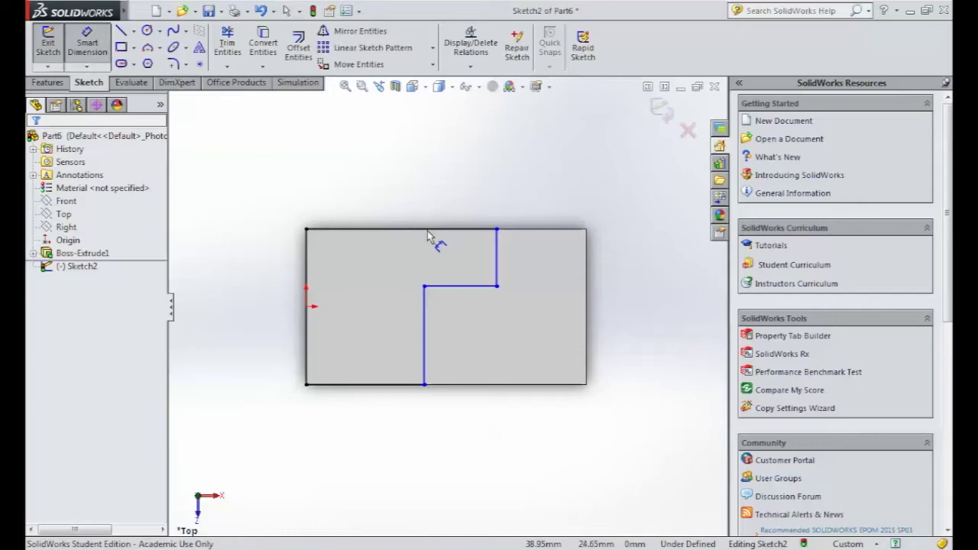
left_click(428, 230)
left_click(420, 193)
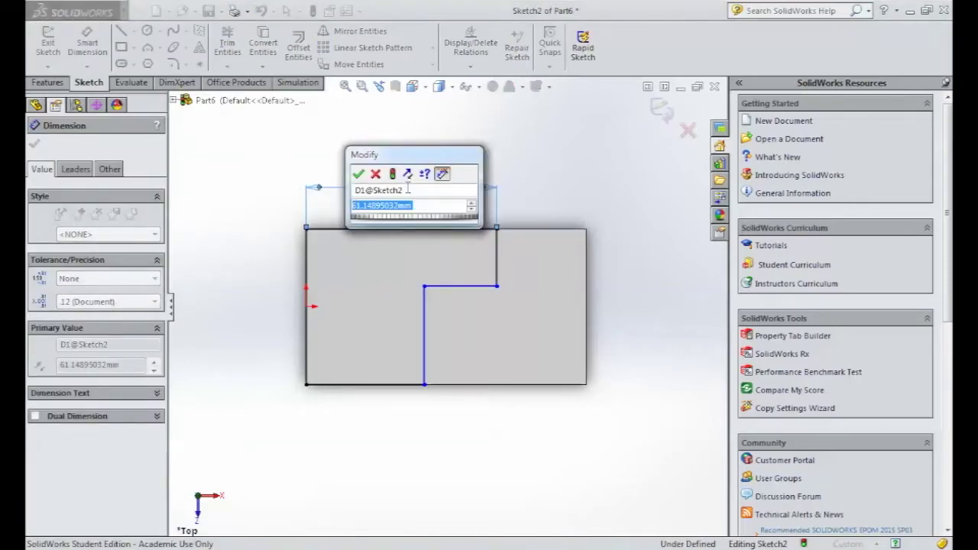
type("60mm")
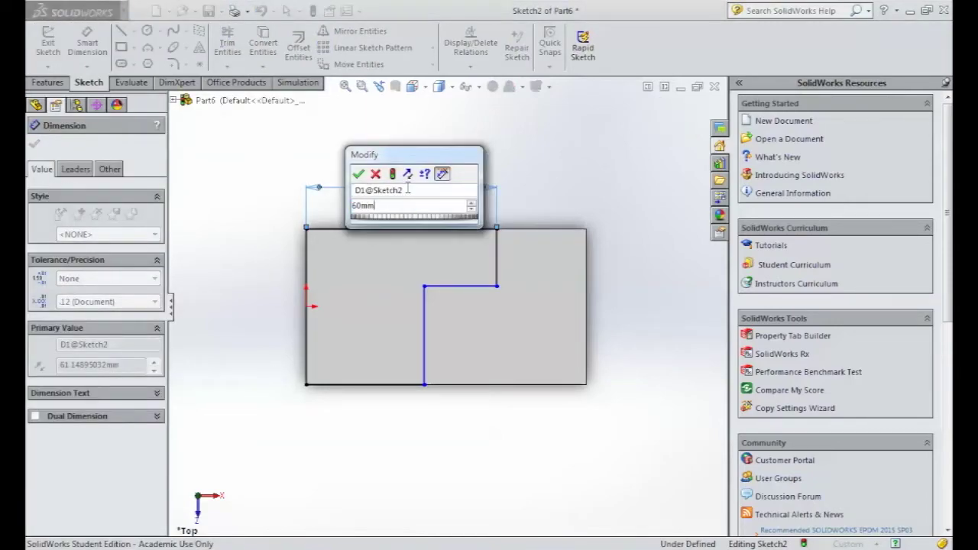
key("Return")
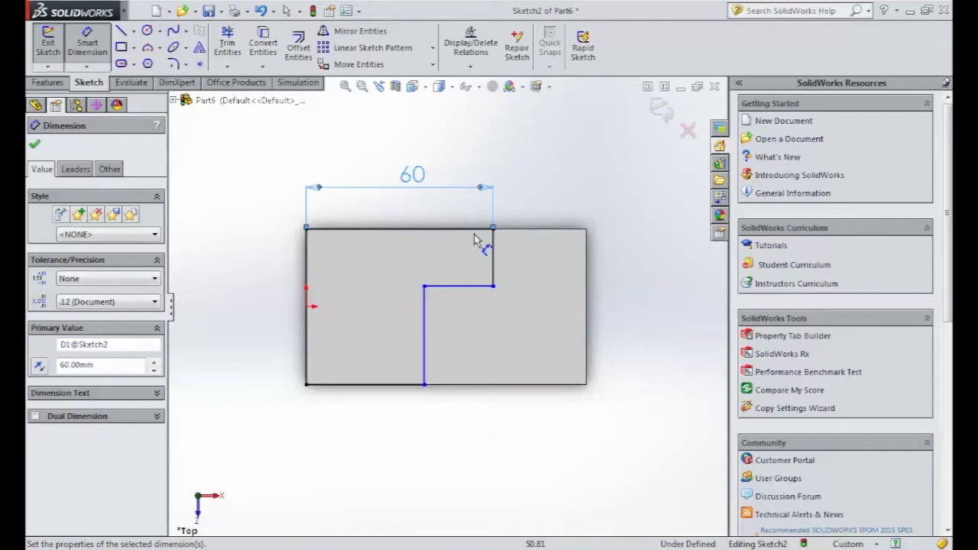
left_click(493, 263)
left_click(539, 266)
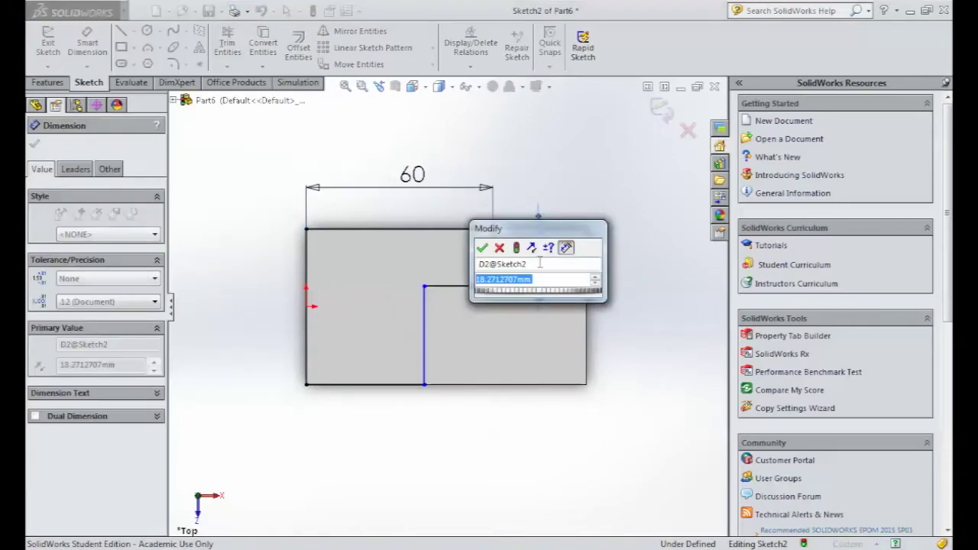
type("25")
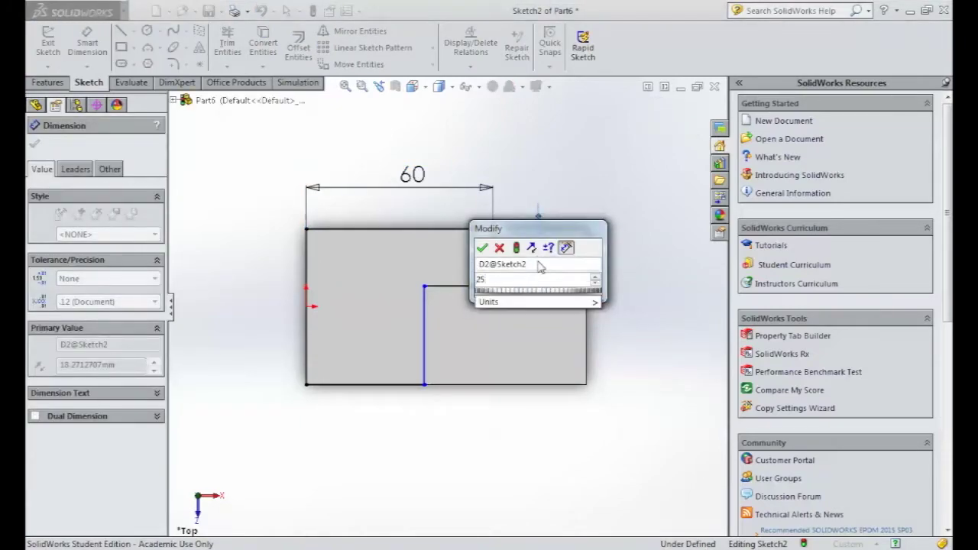
key("Return")
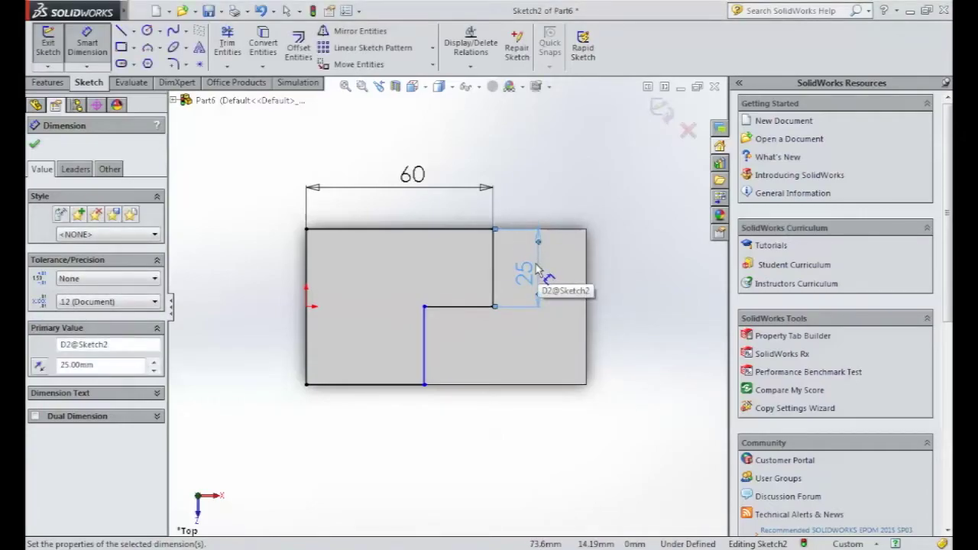
Set the step width to 30 mm and exit the sketch.
left_click(468, 308)
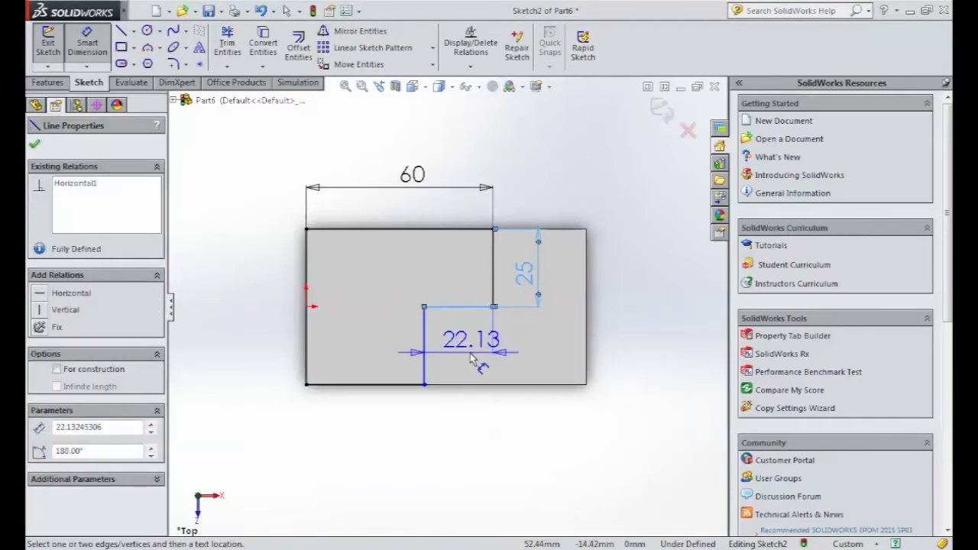
left_click(472, 359)
type("30")
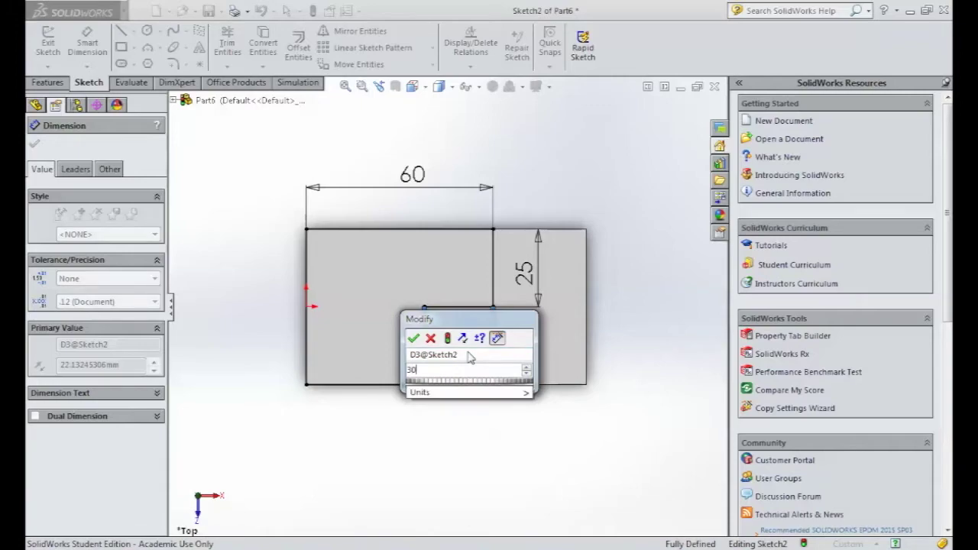
type("mm")
key("Return")
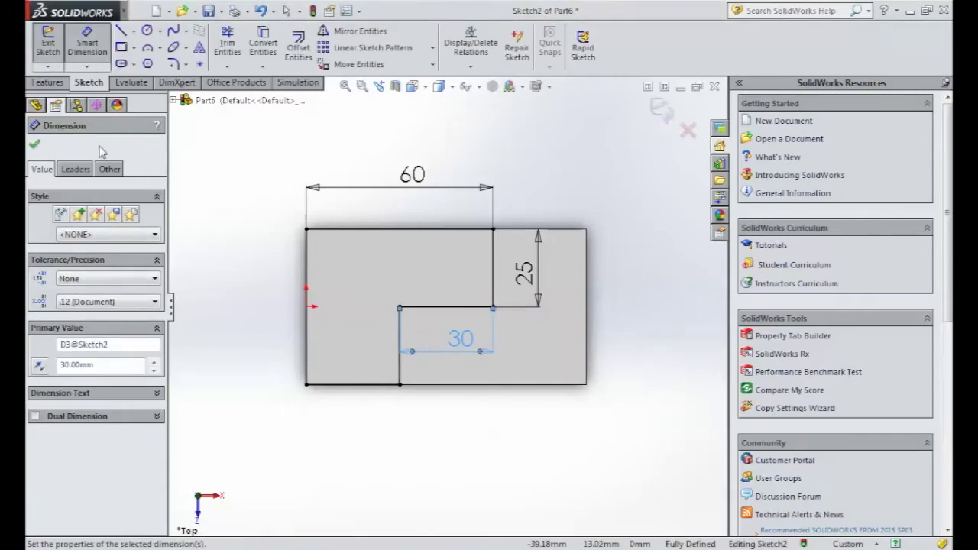
left_click(34, 146)
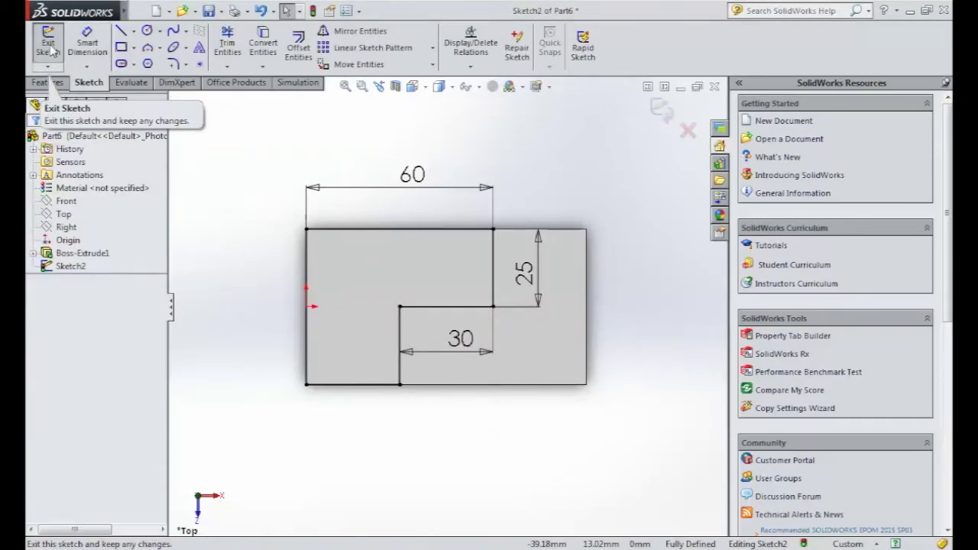
left_click(48, 47)
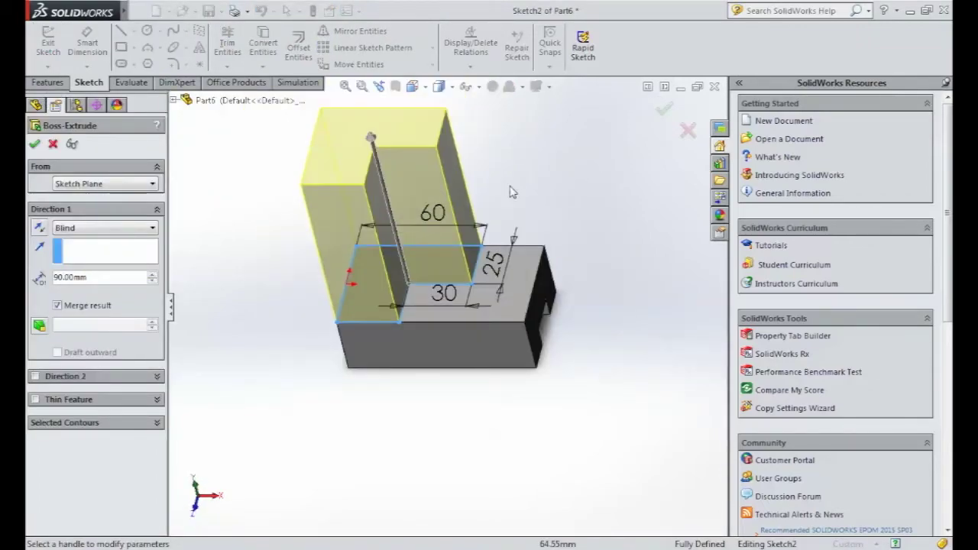
Set the Boss-Extrude depth to 30 mm and accept the feature.
double_click(98, 278)
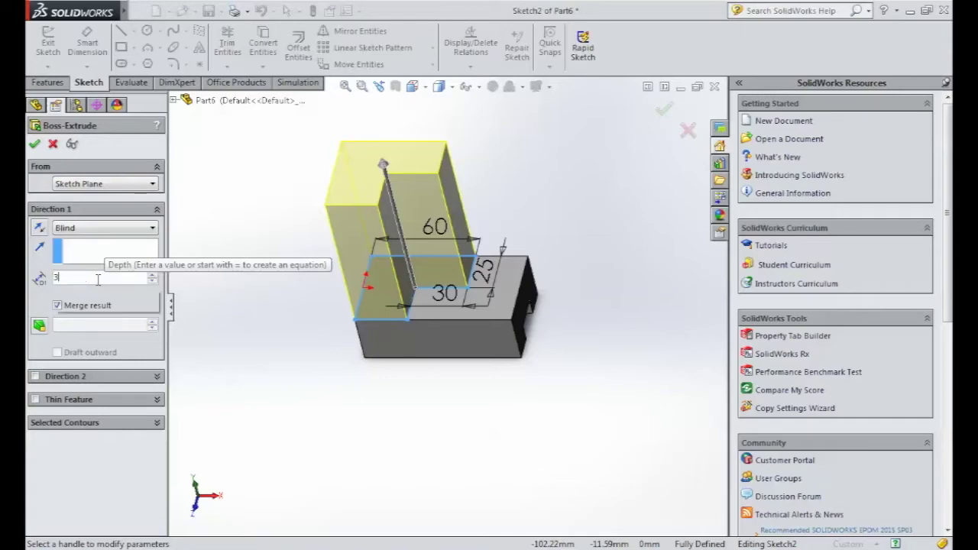
type("30")
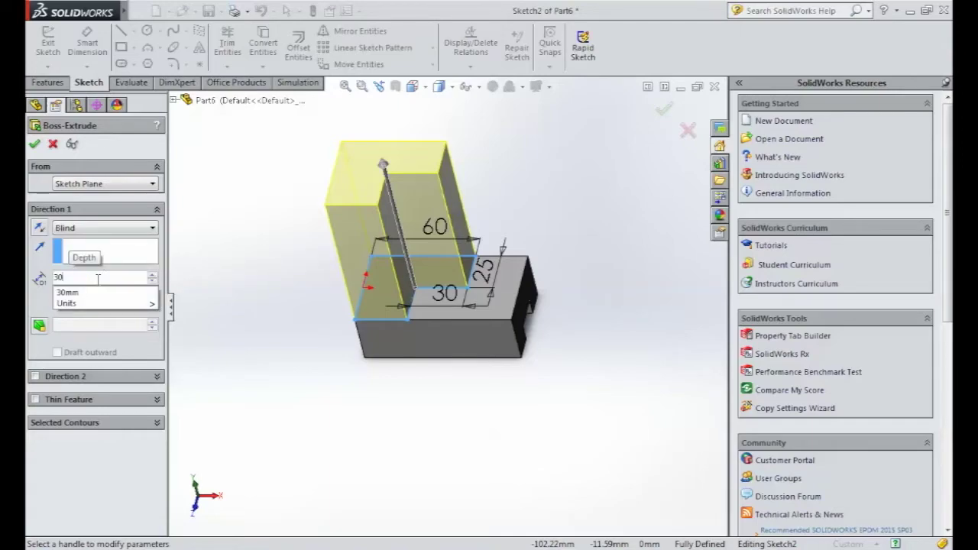
type("mm")
key("Return")
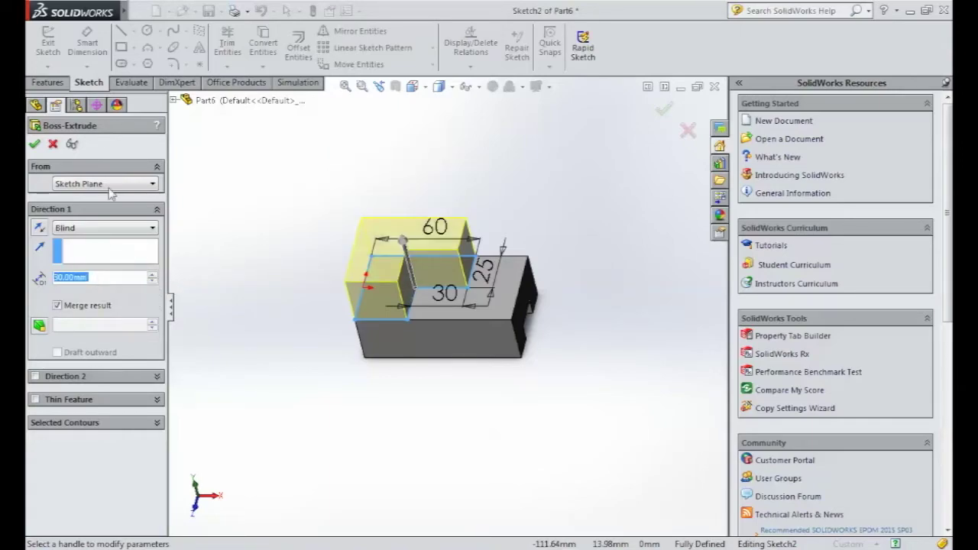
left_click(36, 145)
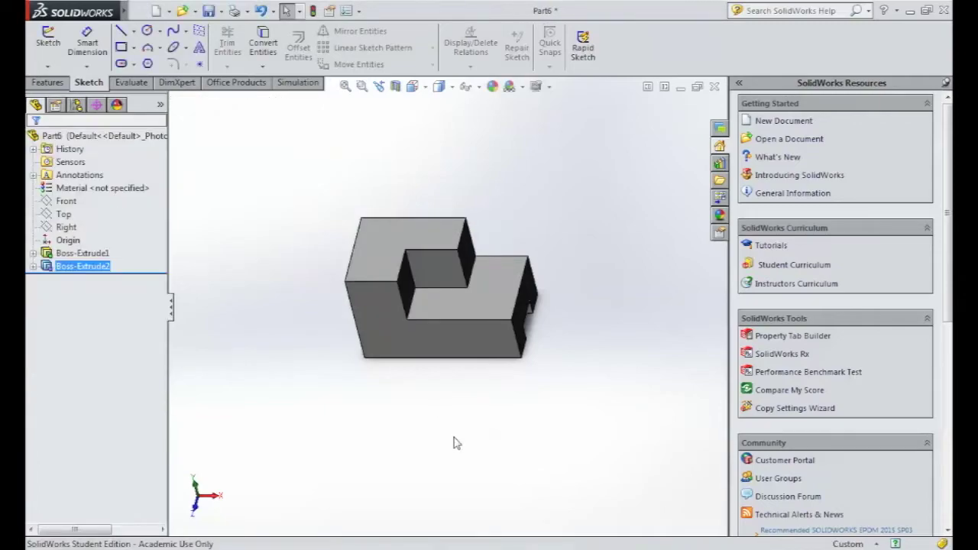
left_click(453, 443)
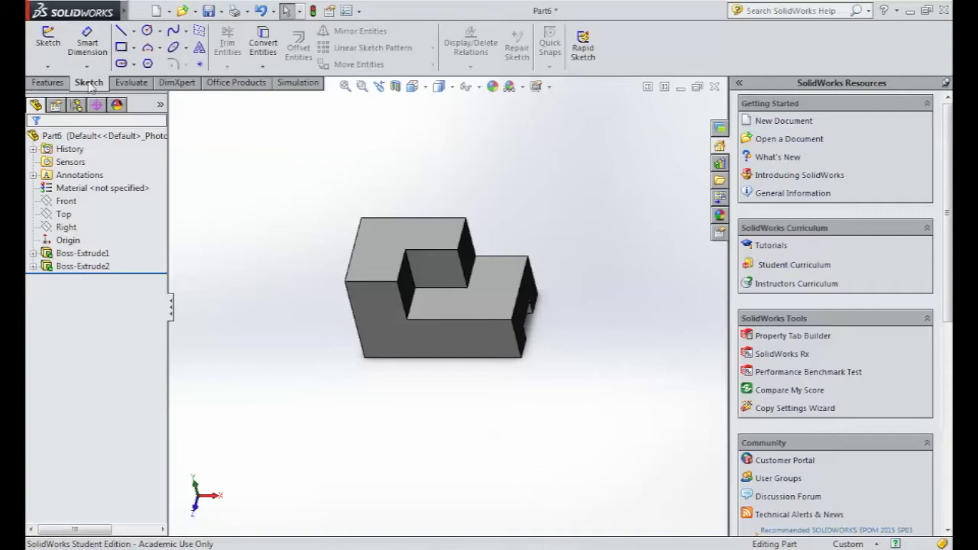
View the part from the Left and start a new Extruded Boss/Base.
key("ctrl+1")
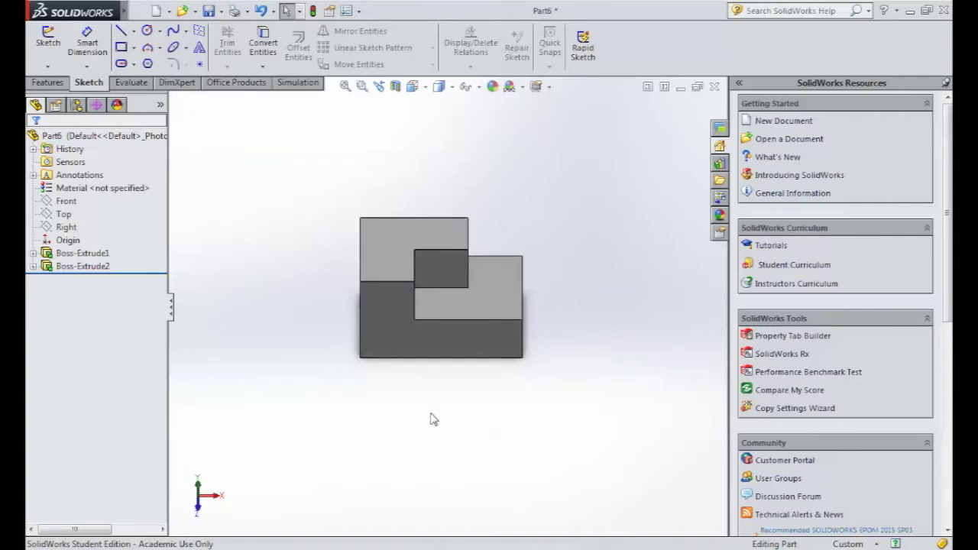
left_click(414, 86)
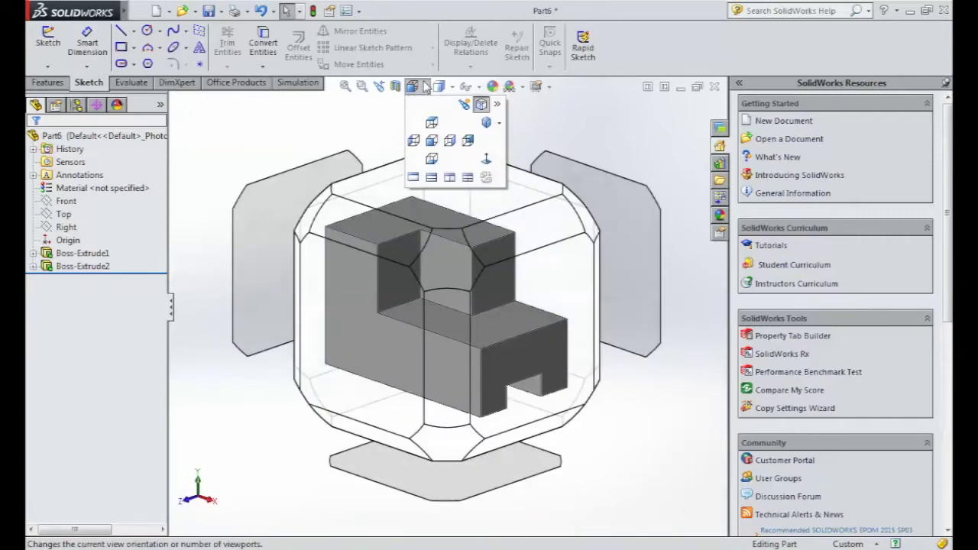
left_click(254, 267)
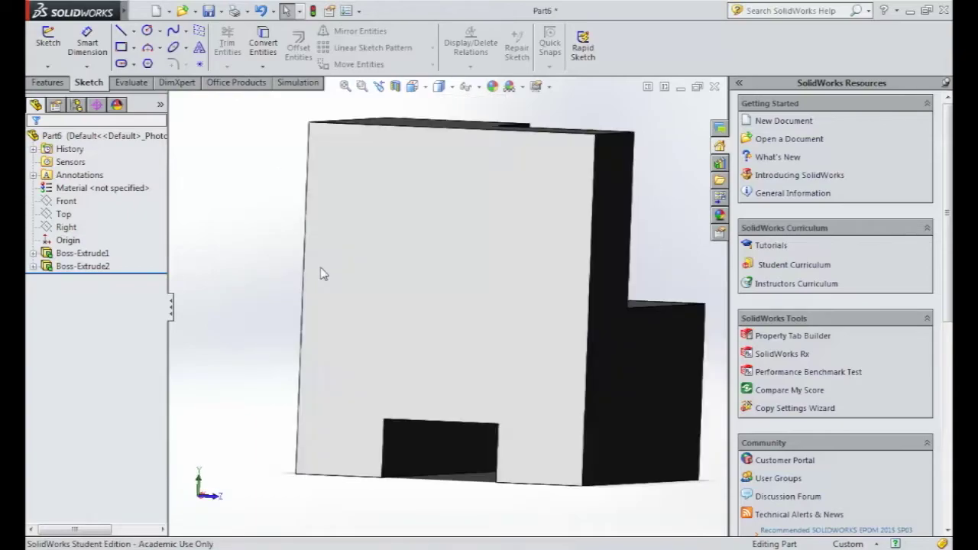
left_click(49, 83)
left_click(54, 46)
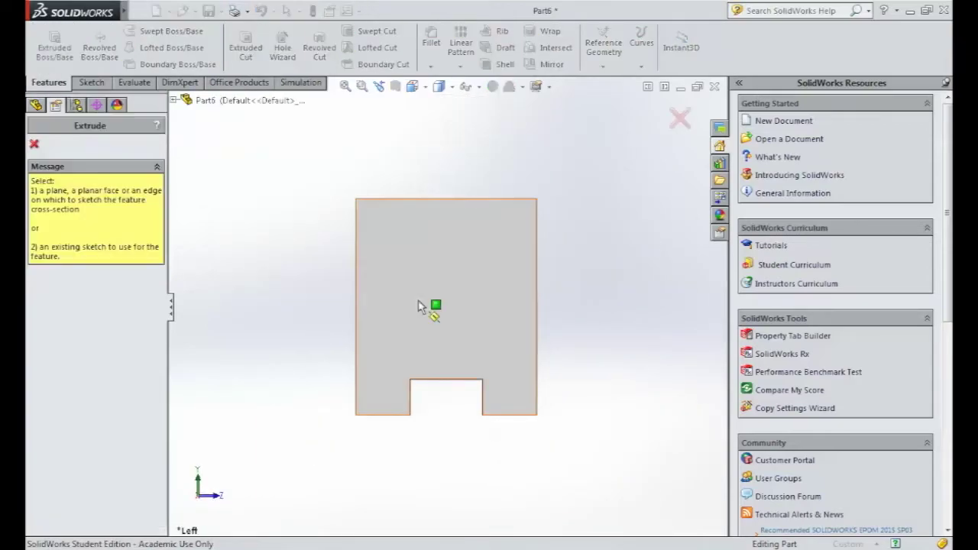
Draw two corner rectangles at the top-left and top-right corners of the left face.
left_click(483, 254)
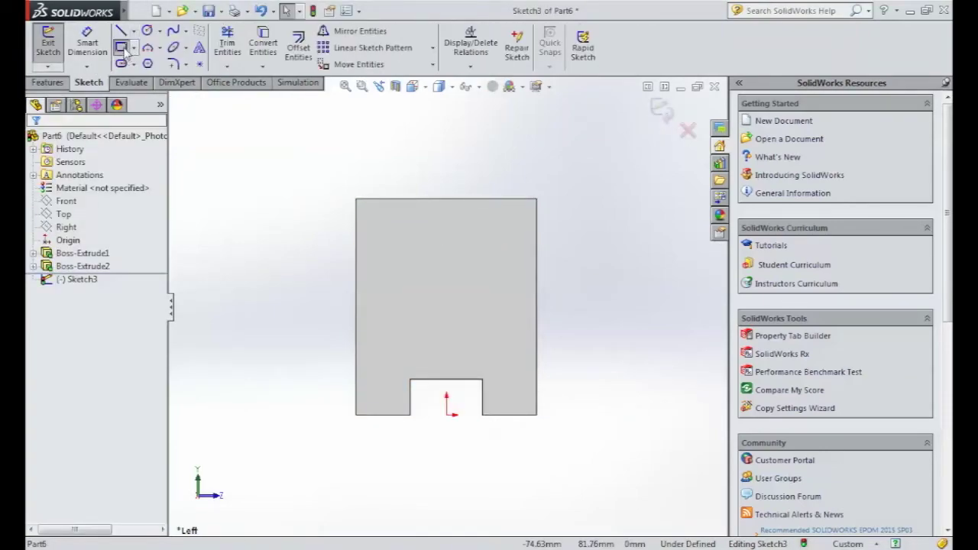
left_click(120, 47)
left_click(537, 199)
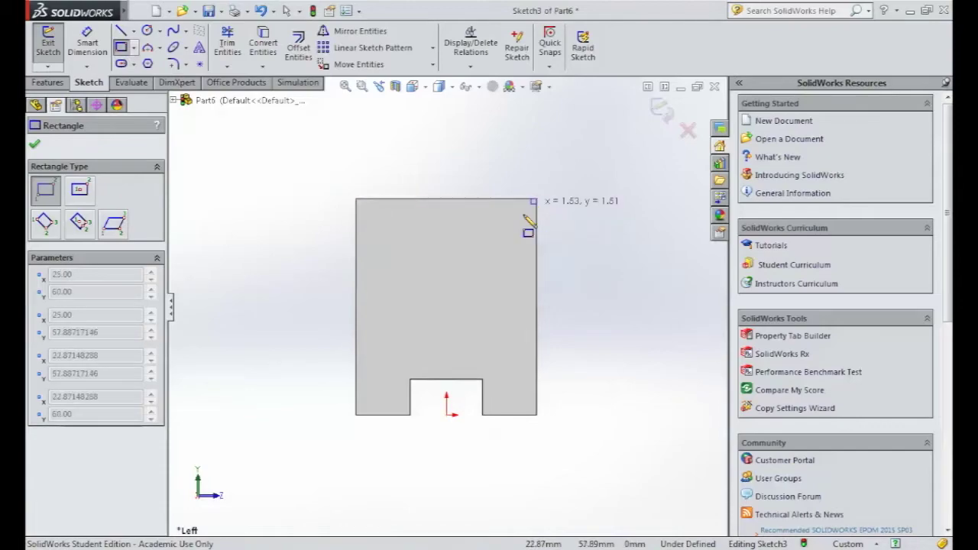
left_click(478, 252)
left_click(356, 199)
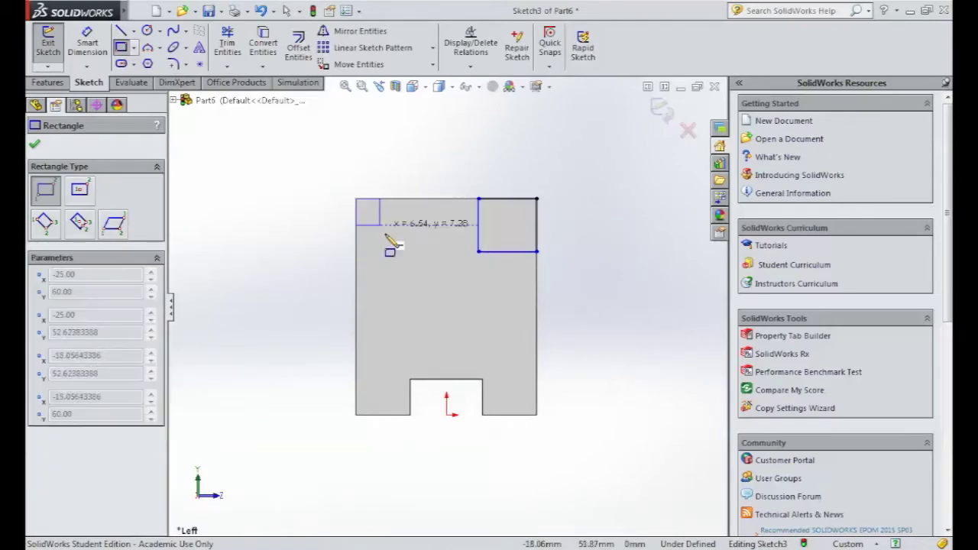
left_click(406, 251)
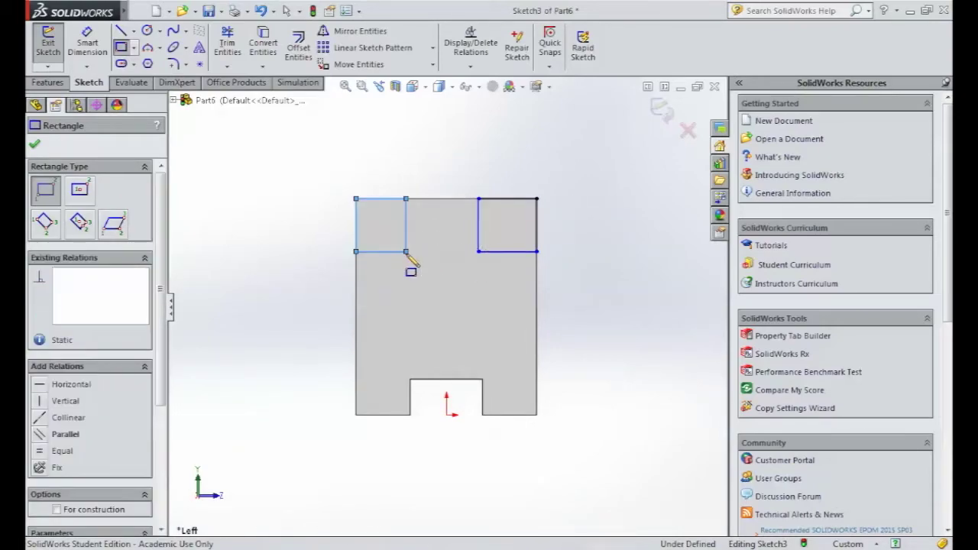
left_click(33, 146)
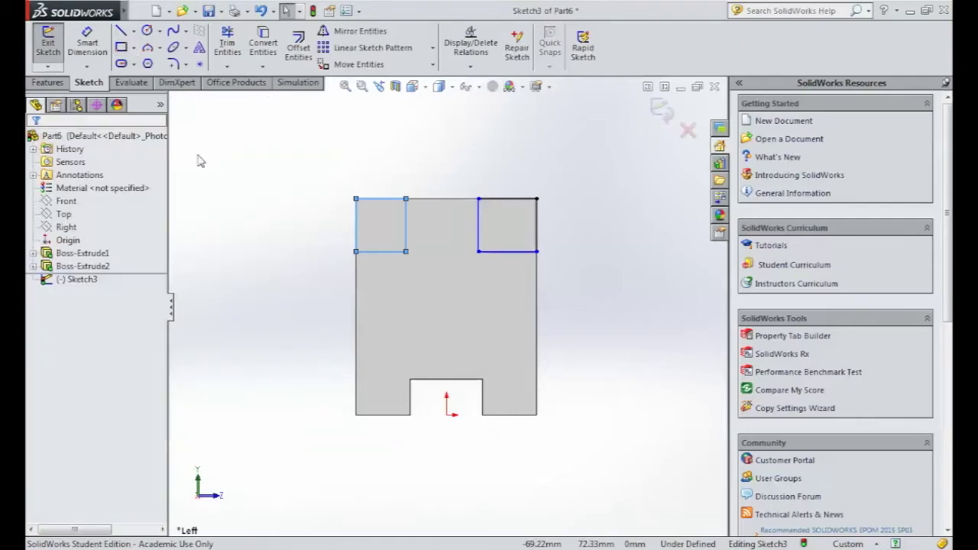
left_click(269, 188)
Dimension both rectangles' widths to 10 mm.
left_click(87, 45)
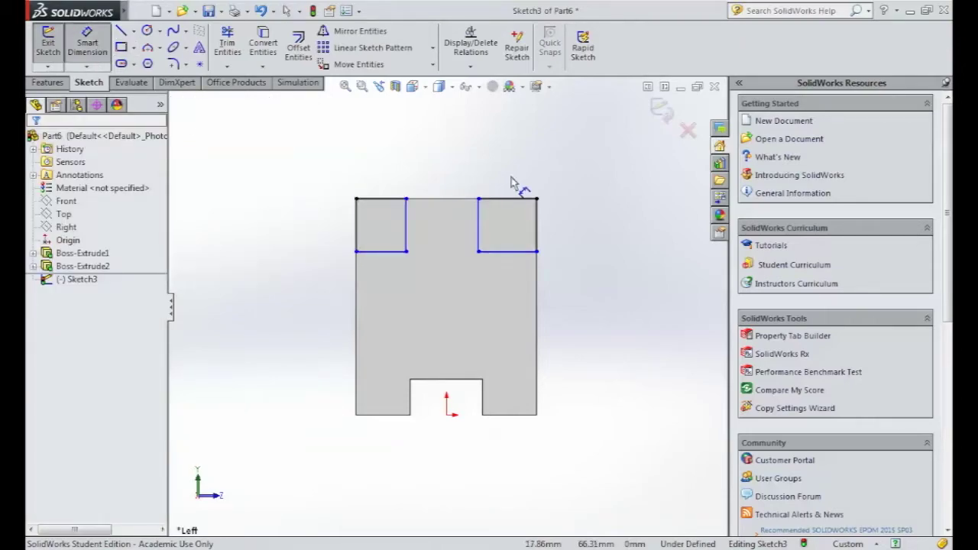
left_click(511, 200)
left_click(500, 153)
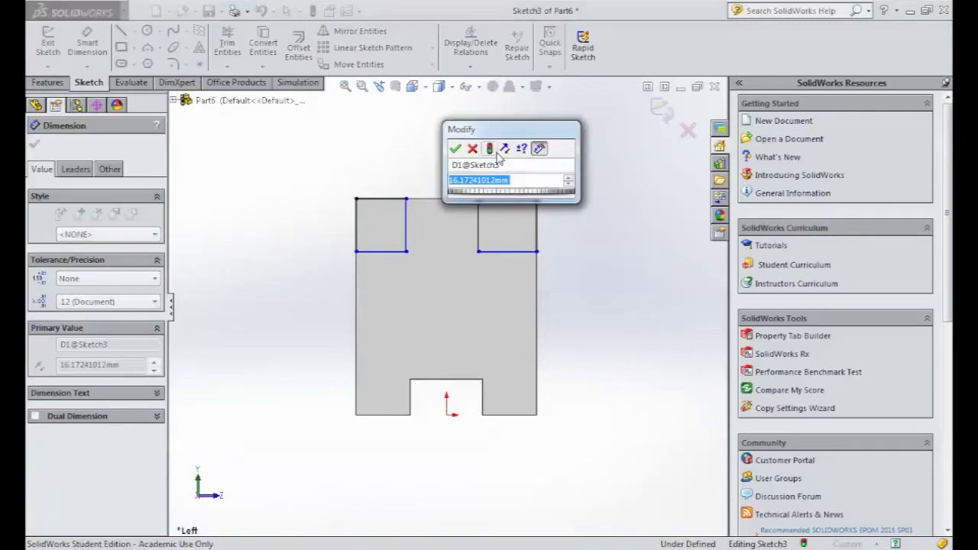
type("10mm")
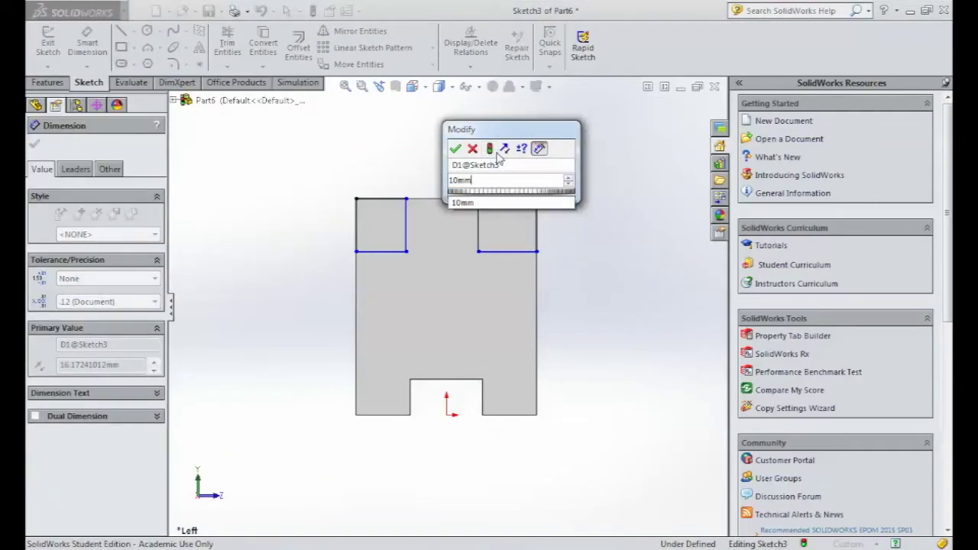
key("Return")
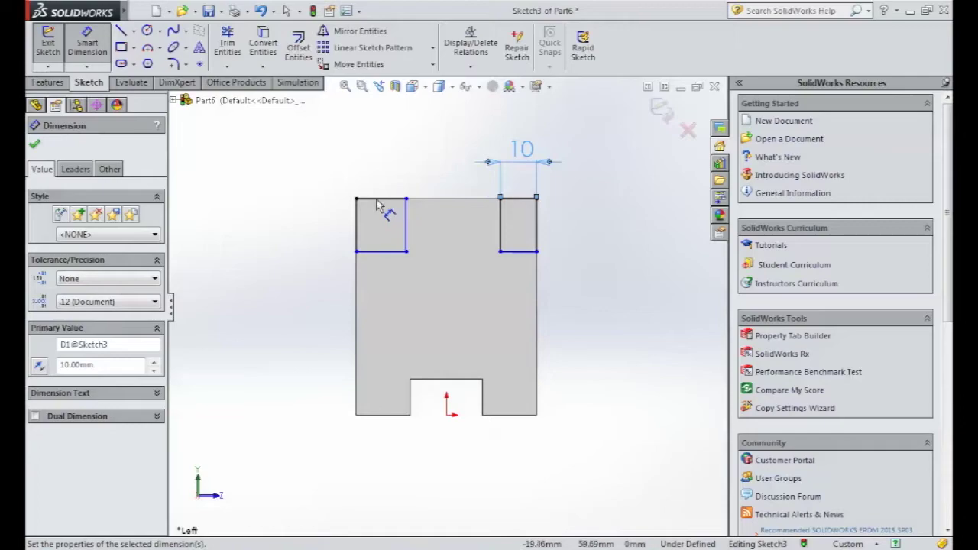
key("Escape")
left_click(382, 200)
left_click(383, 174)
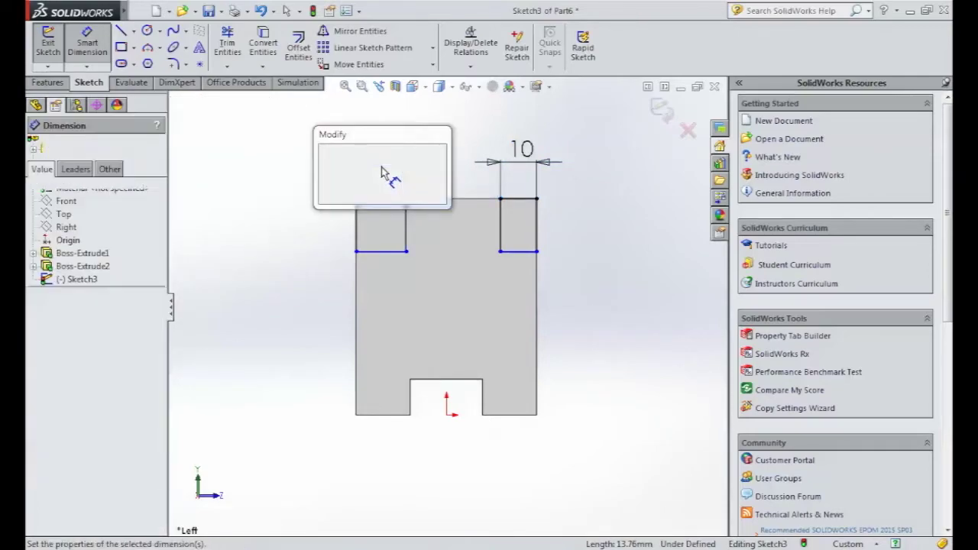
type("10mm")
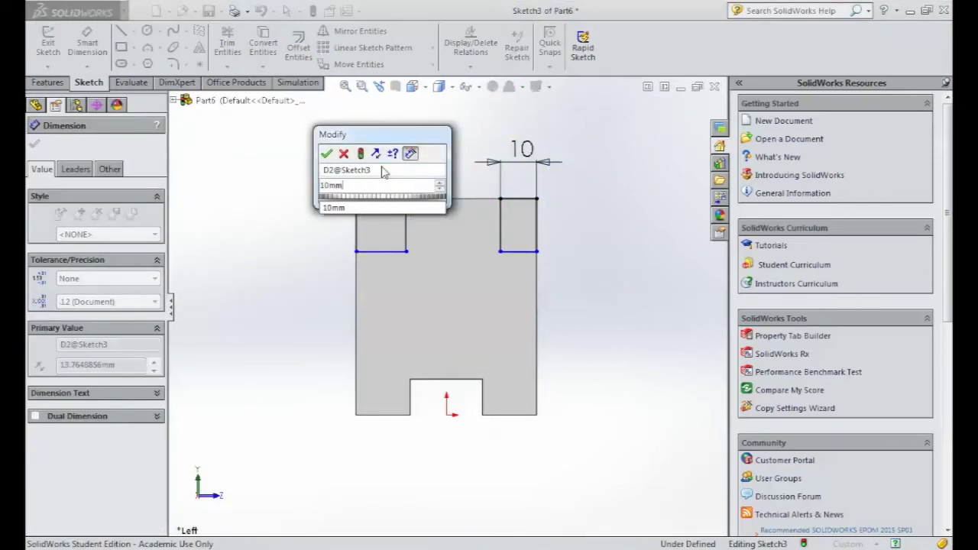
key("Return")
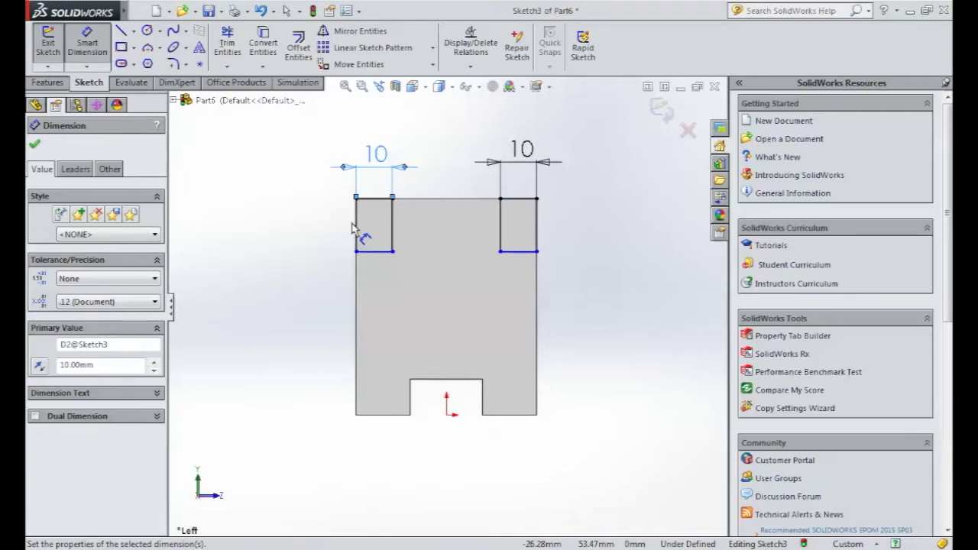
Dimension both rectangles' heights to 20 mm, fully defining the sketch.
left_click(354, 226)
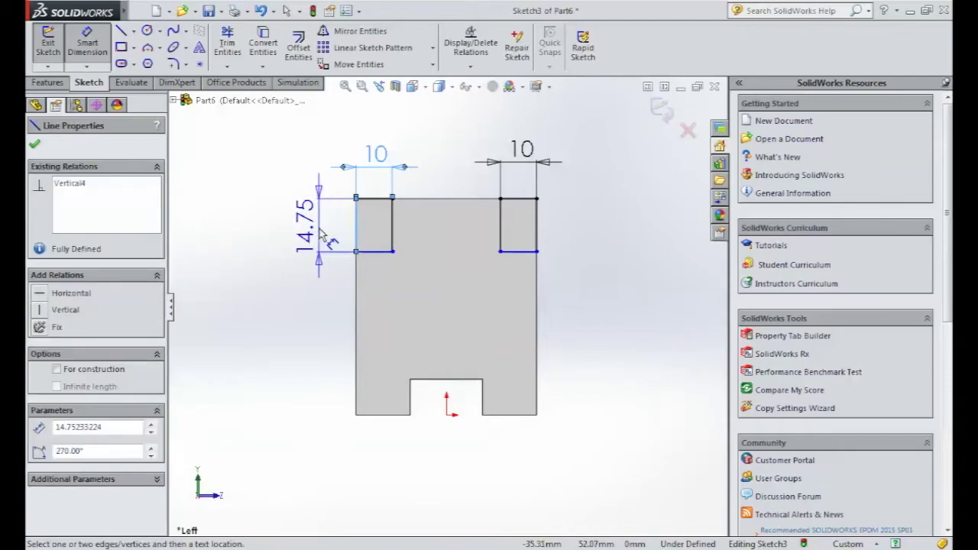
left_click(313, 225)
type("20")
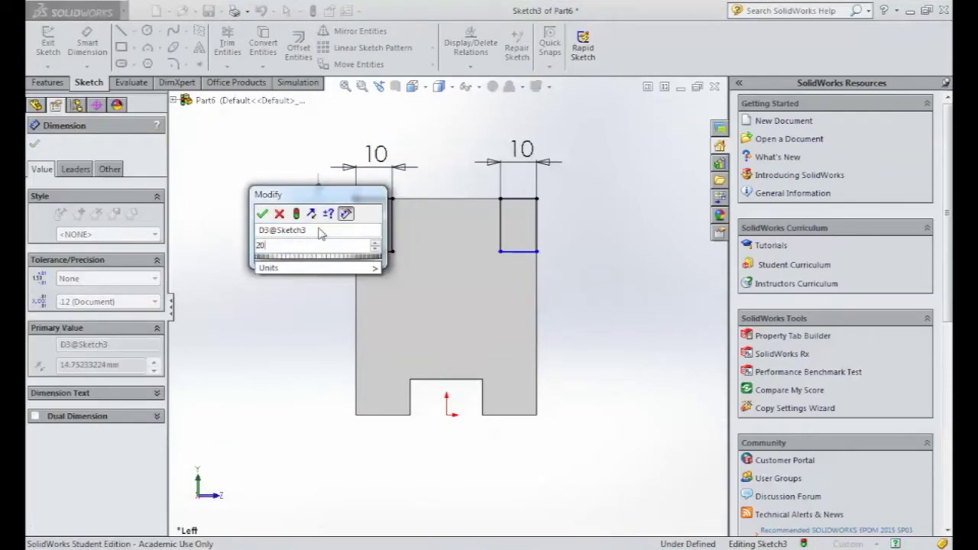
type("mm")
key("Return")
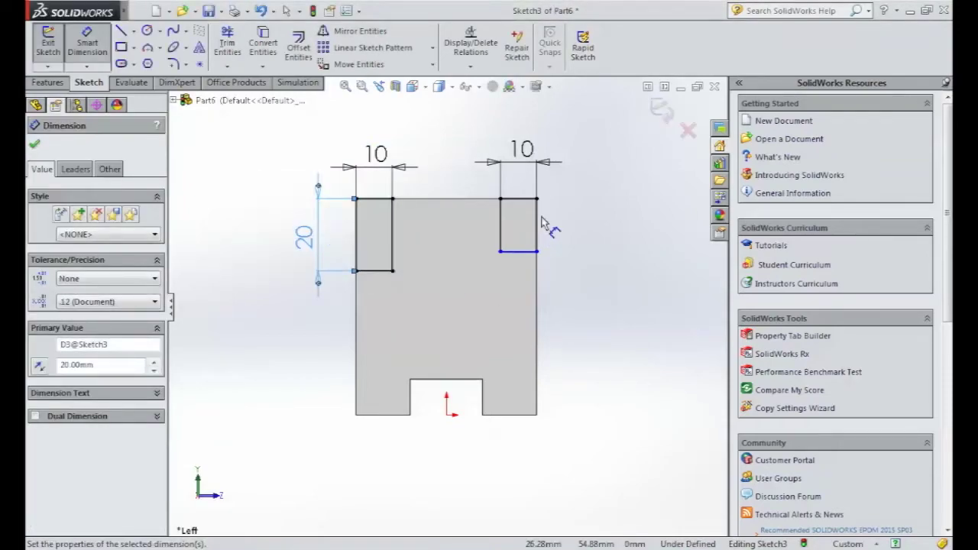
left_click(538, 228)
left_click(571, 228)
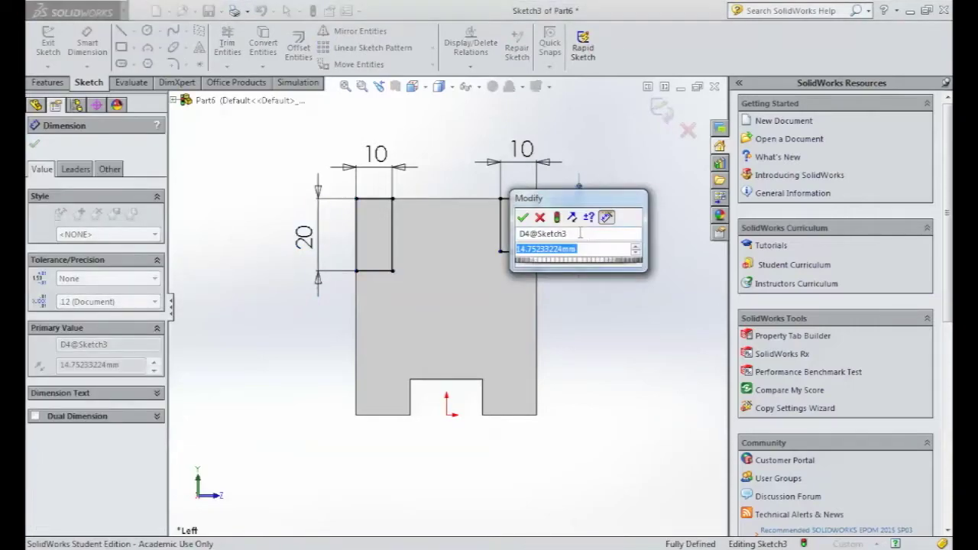
type("20")
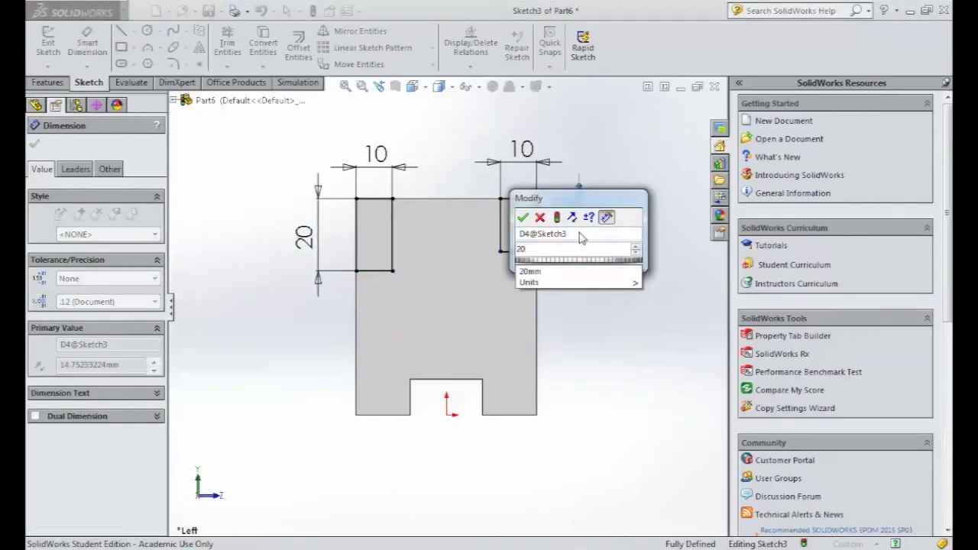
key("Return")
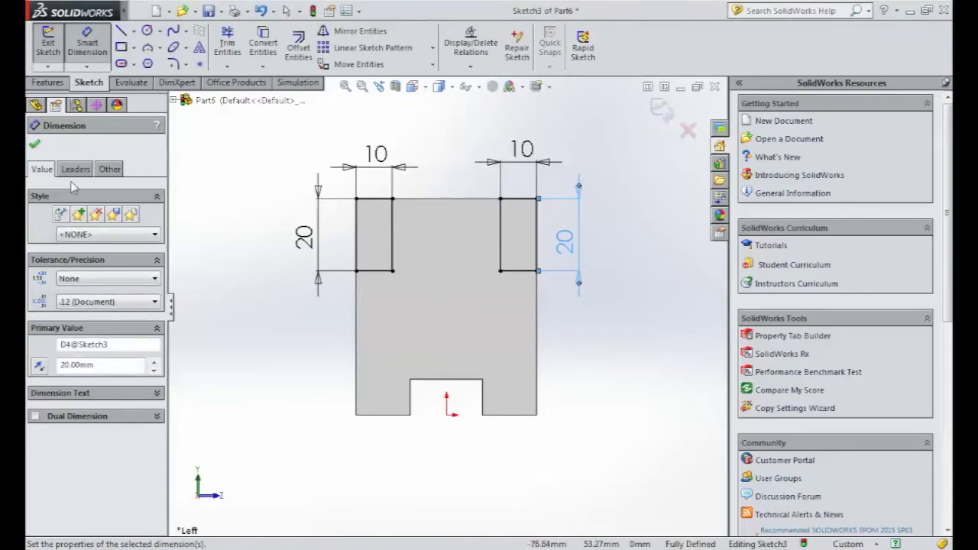
left_click(35, 144)
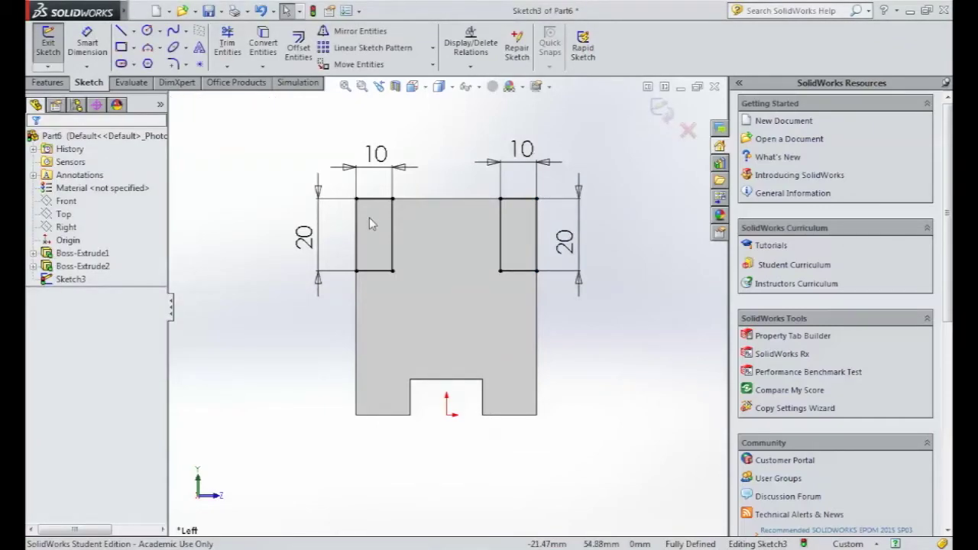
Extrude the two-rectangle sketch 20 mm as Boss-Extrude3.
key("ctrl+7")
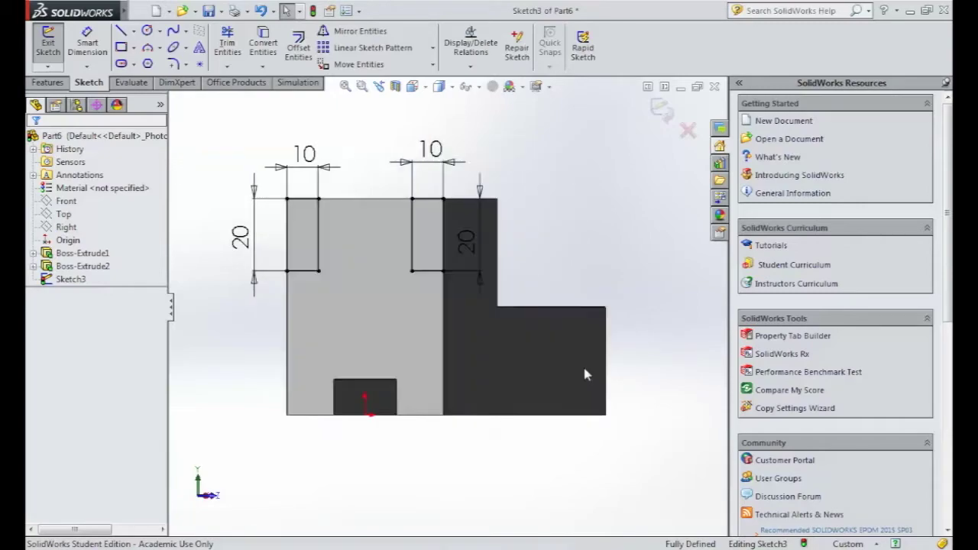
key("f")
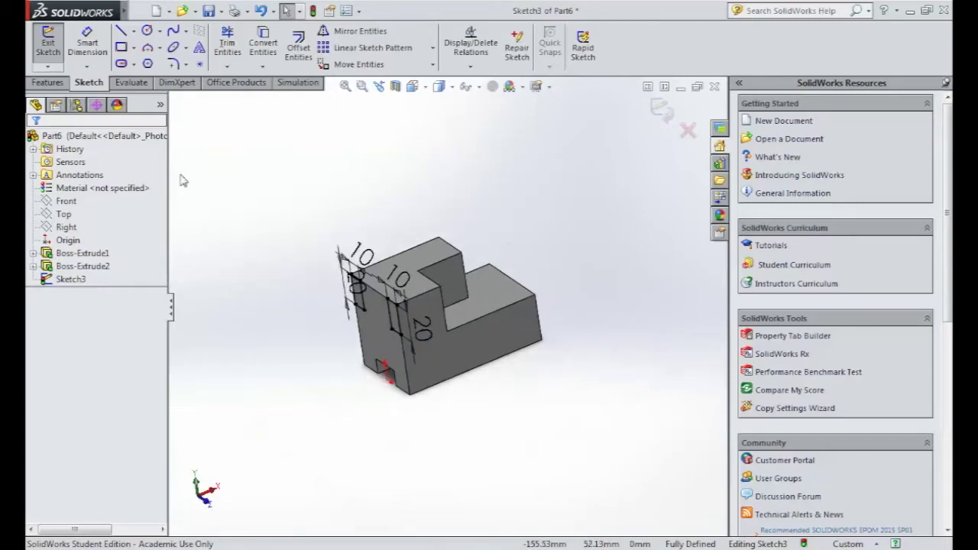
left_click(47, 42)
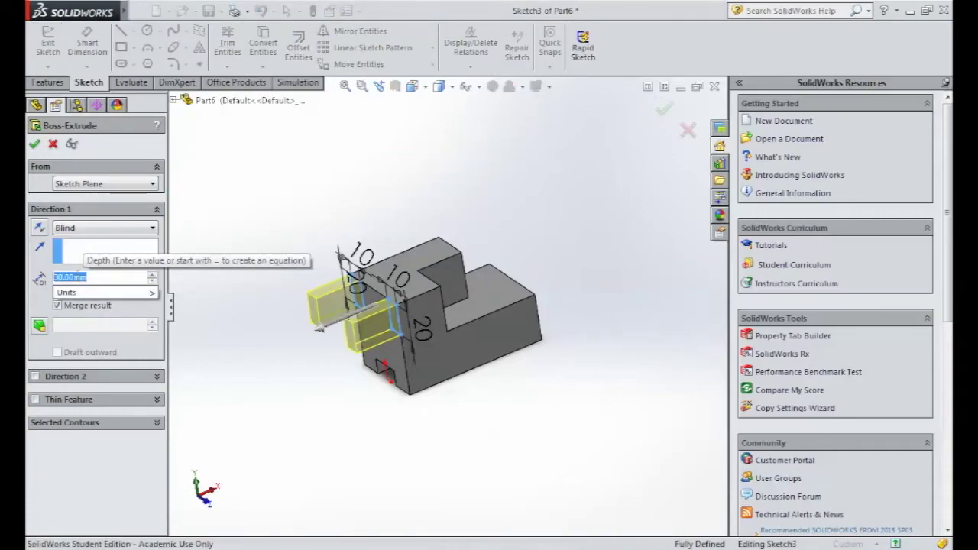
type("20")
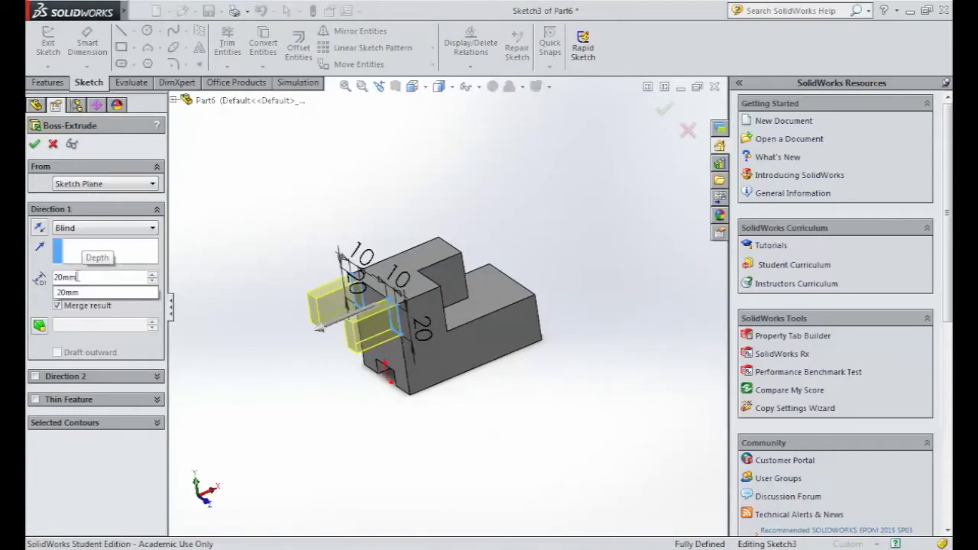
key("Return")
left_click(35, 145)
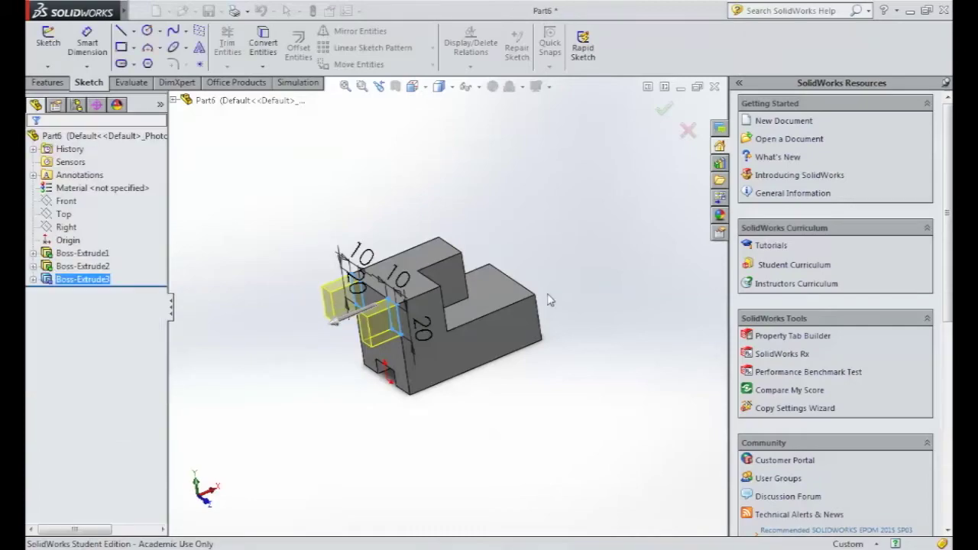
Return to the isometric view, zoom out, and select the Material entry.
left_click(413, 86)
left_click(449, 243)
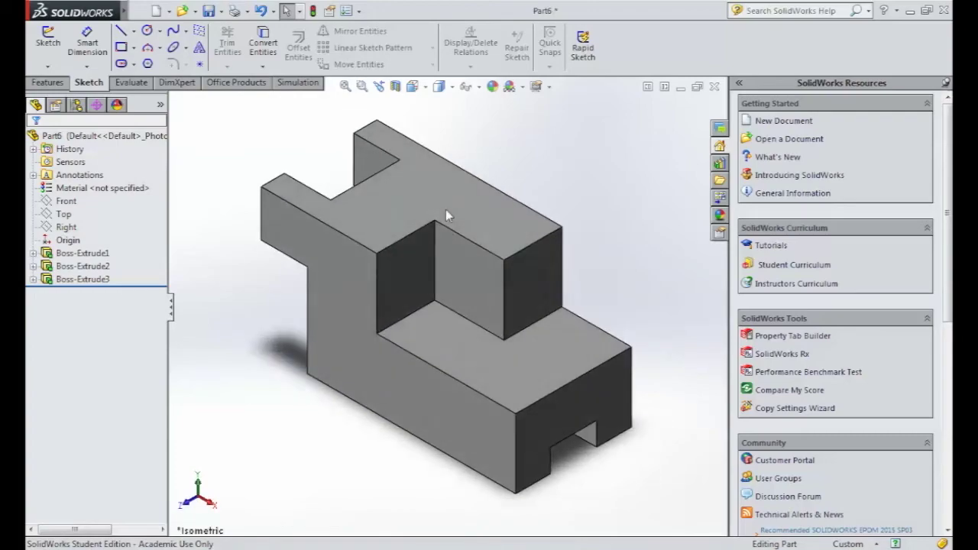
scroll(447, 257, "up", 3)
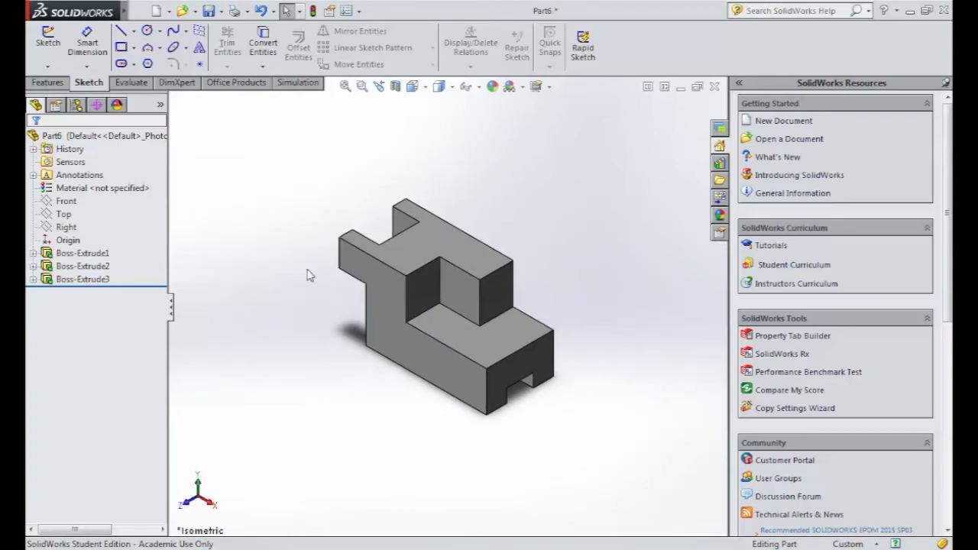
left_click(134, 196)
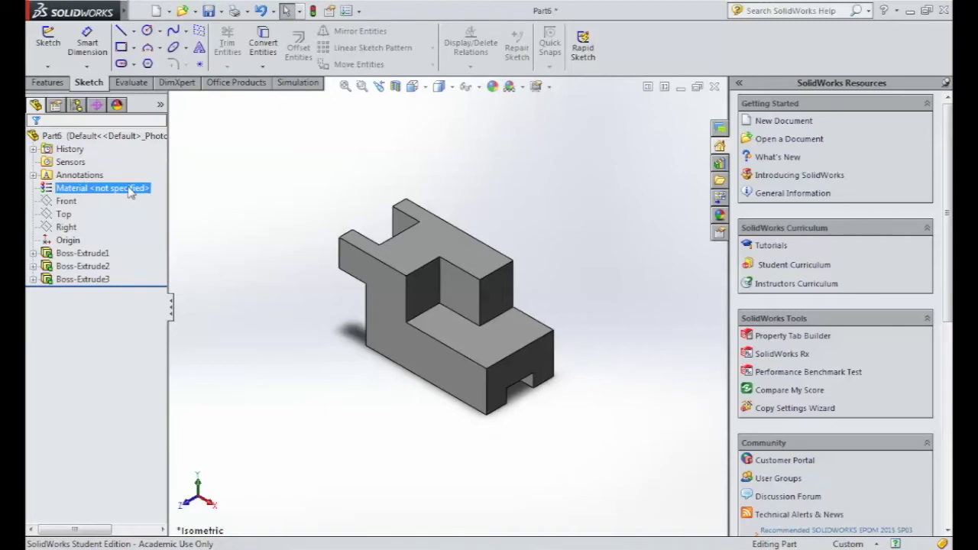
Apply Nylon 6/10 from the Plastics library to the part via Edit Material.
right_click(130, 191)
left_click(165, 200)
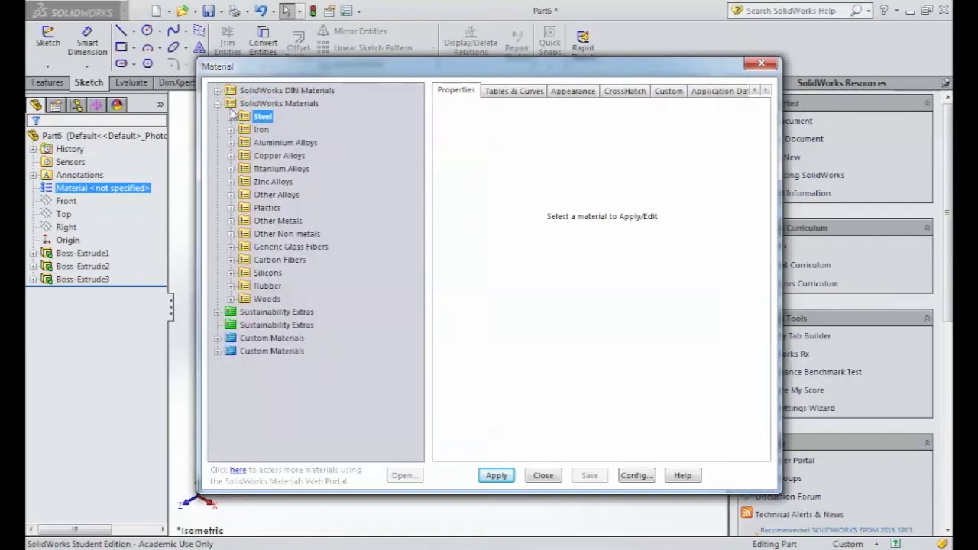
left_click(231, 207)
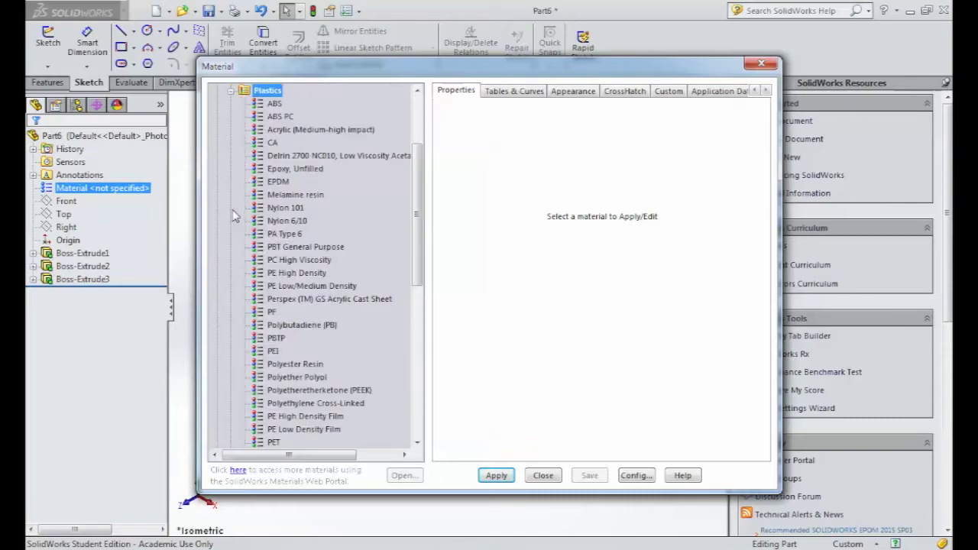
left_click(301, 221)
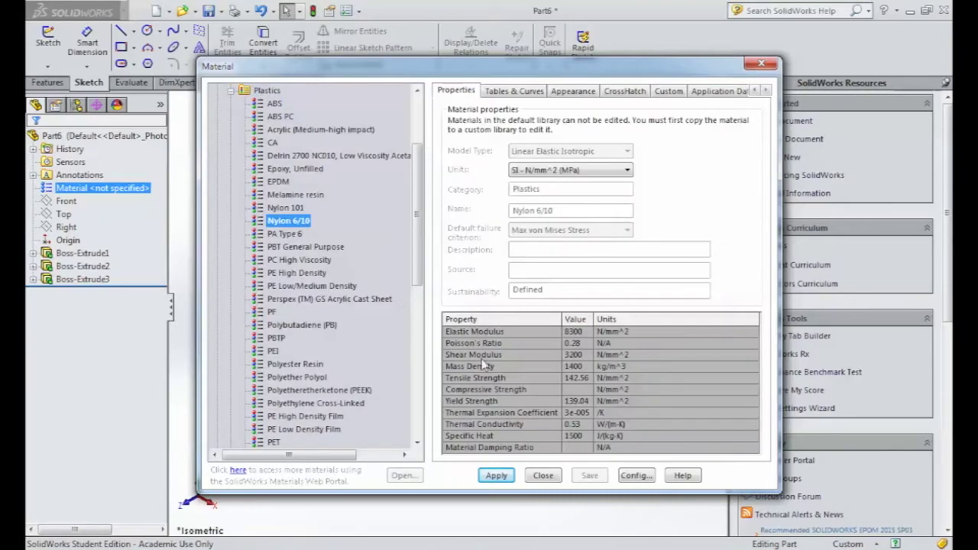
left_click(495, 475)
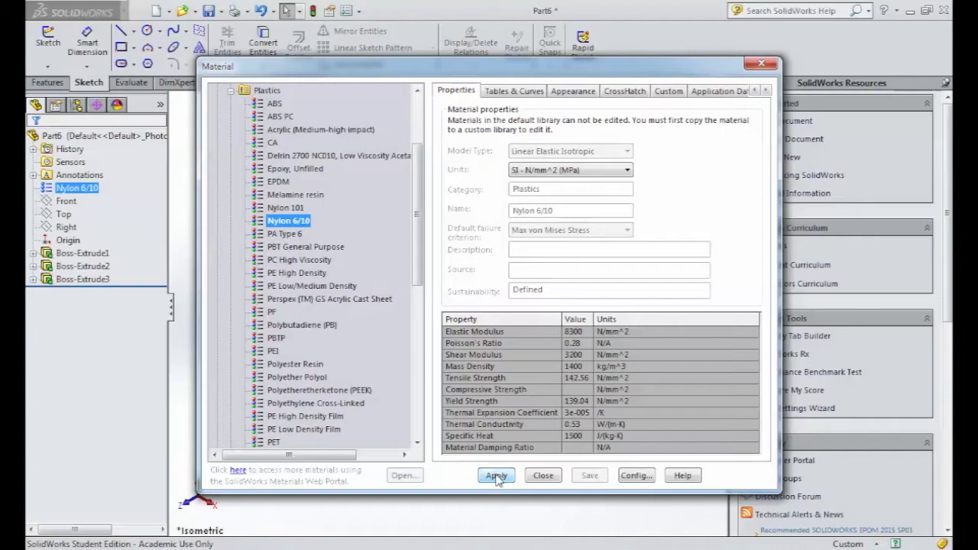
left_click(496, 475)
left_click(542, 475)
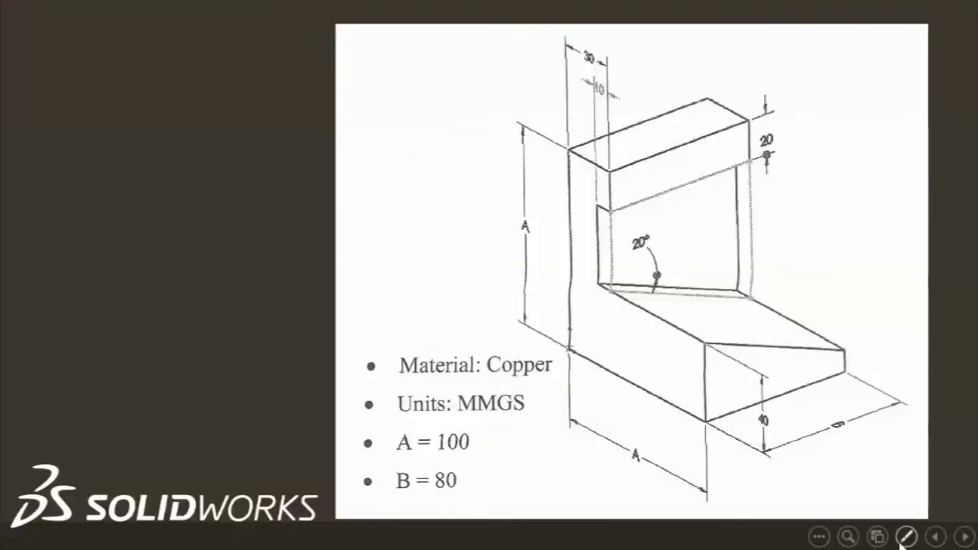
Switch to the red pen and underline Units: MMGS on the slide.
left_click(906, 536)
left_click(959, 417)
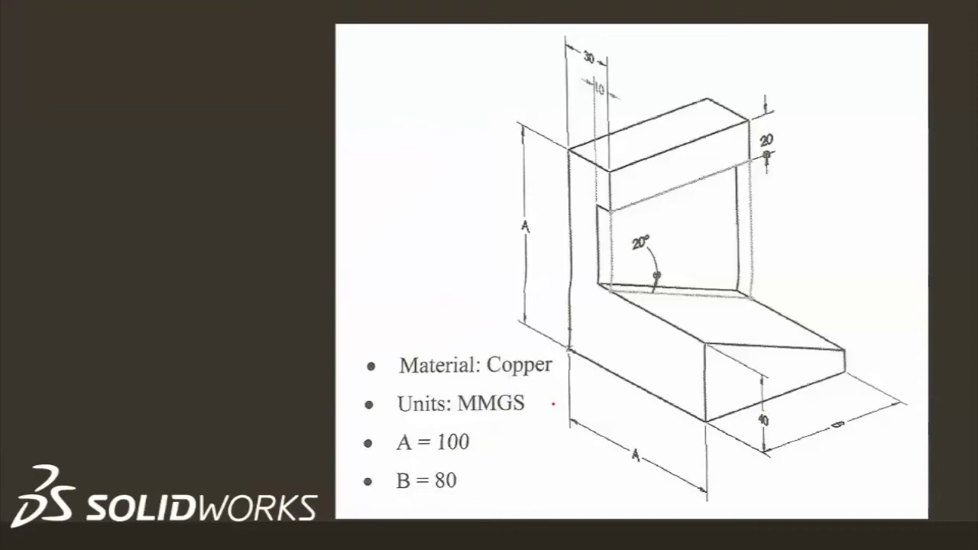
mouse_move(544, 407)
left_mouse_down()
mouse_move(564, 408)
mouse_move(554, 391)
left_mouse_up()
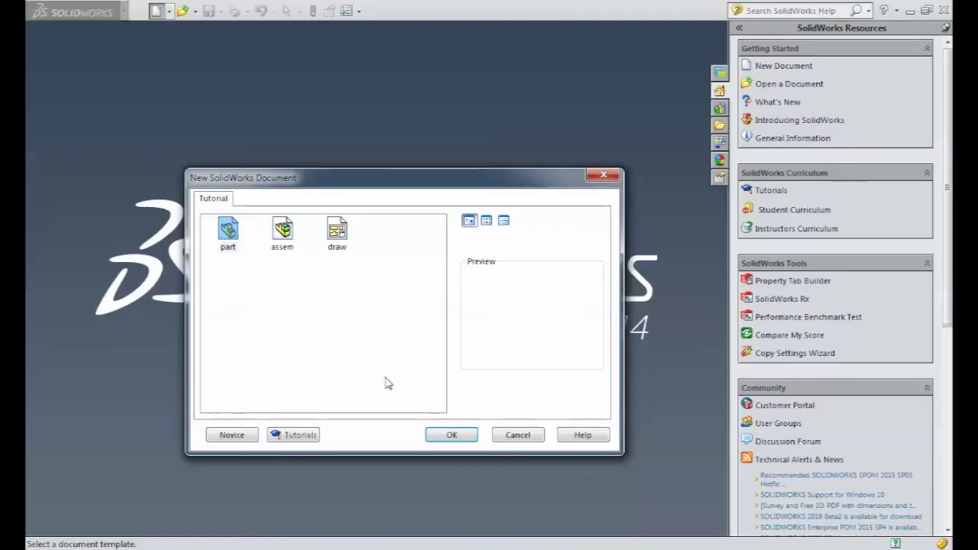
In a new part, draw a corner rectangle from the origin on the Front plane.
left_click(448, 434)
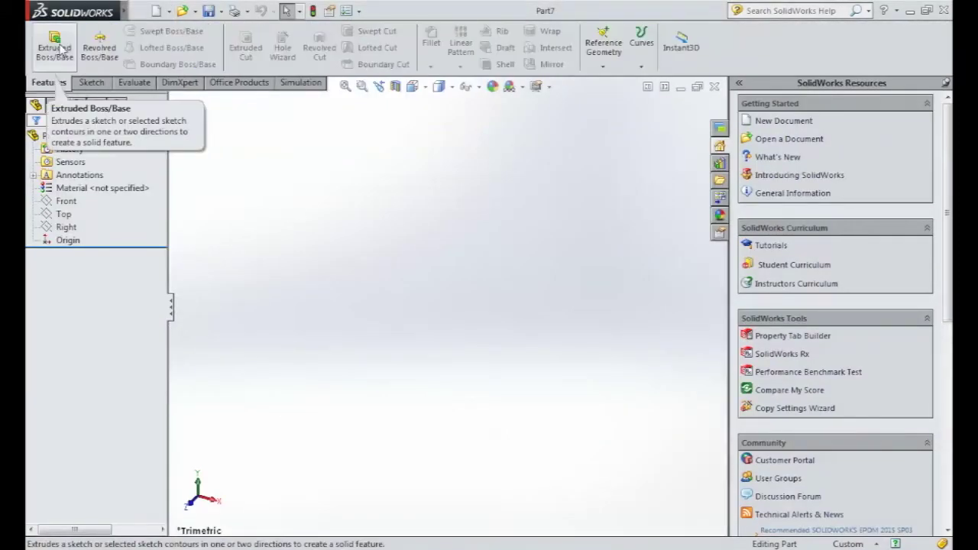
left_click(63, 49)
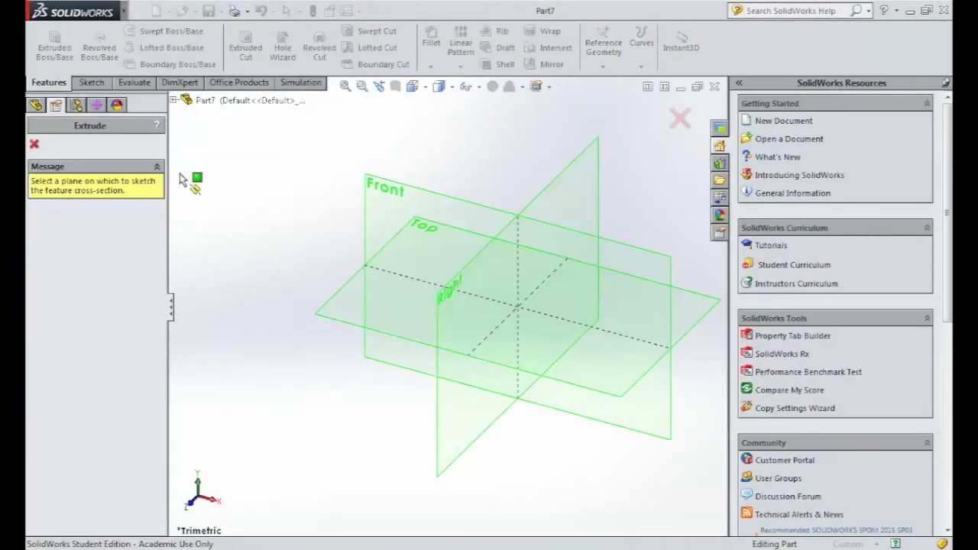
left_click(372, 206)
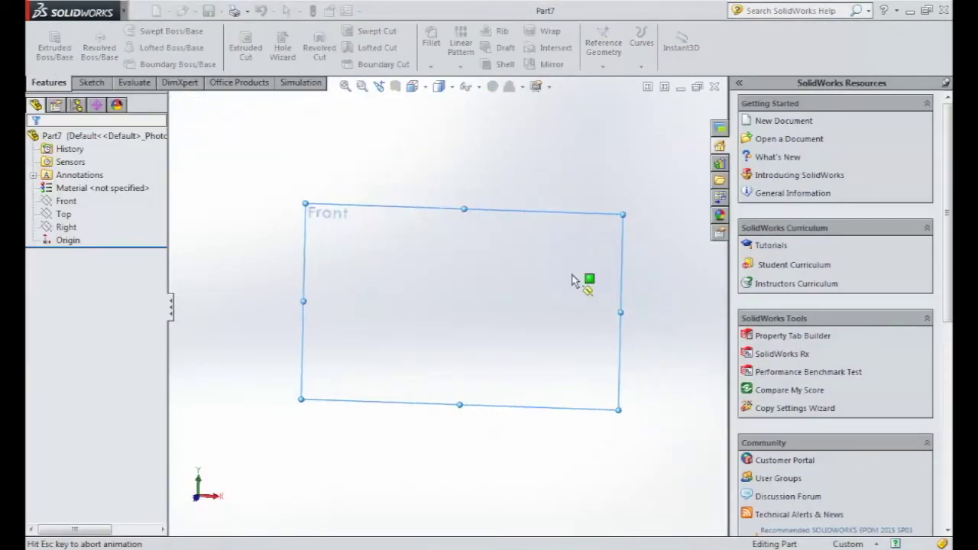
left_click(105, 85)
left_click(121, 47)
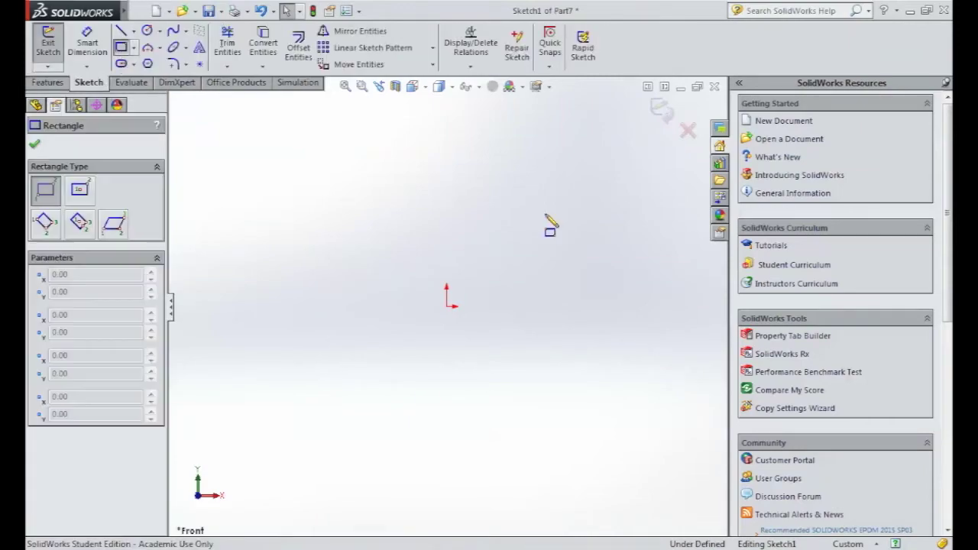
left_click(447, 306)
left_click(593, 178)
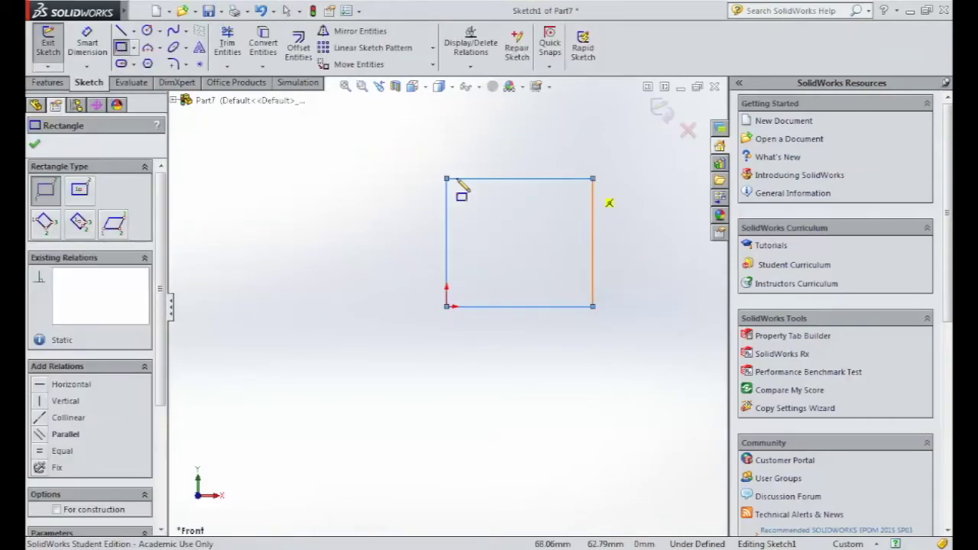
left_click(36, 146)
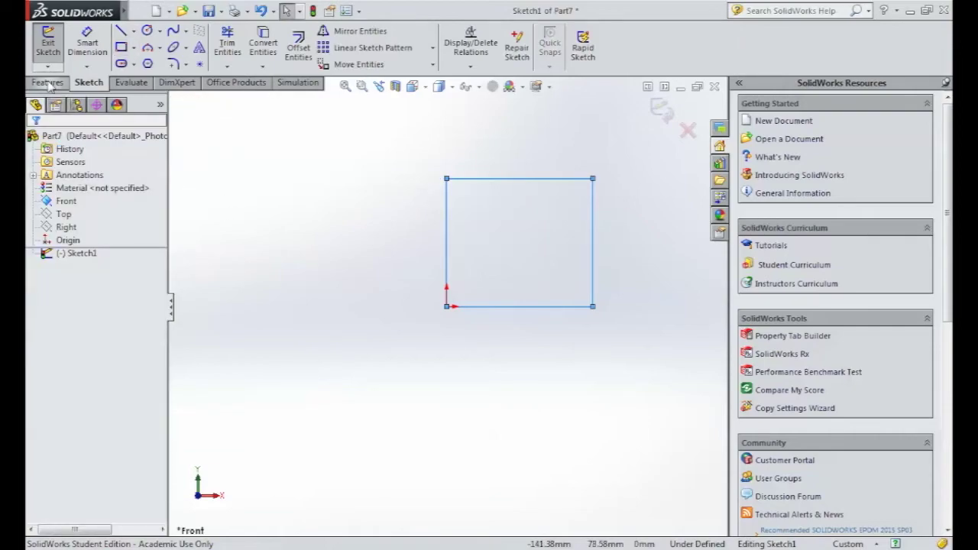
Dimension the rectangle to 100 mm tall and 100 mm wide.
left_click(87, 44)
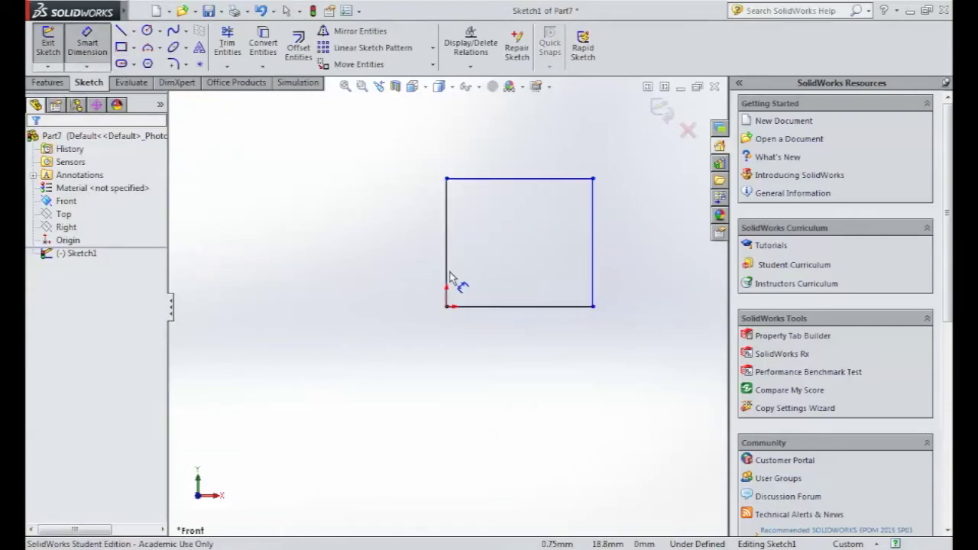
left_click(447, 246)
left_click(384, 237)
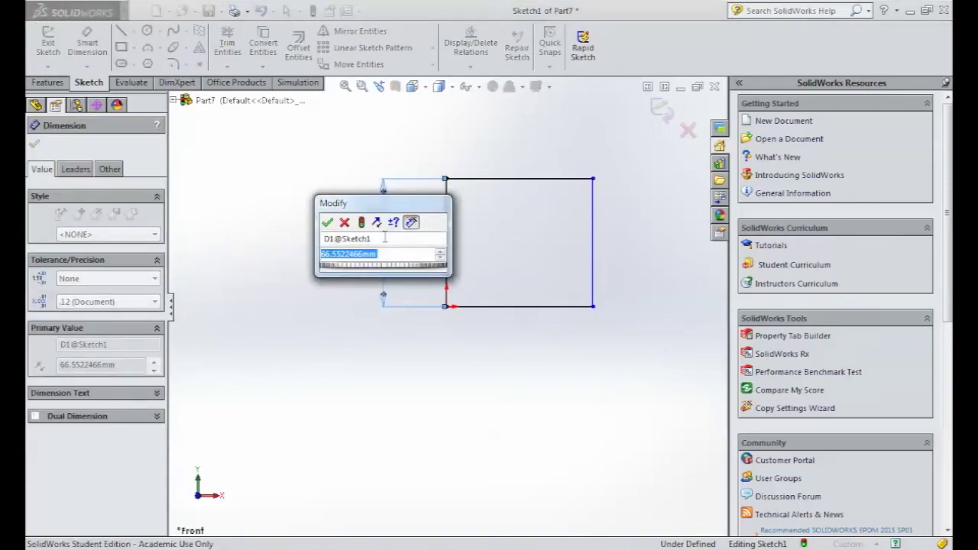
type("100mm")
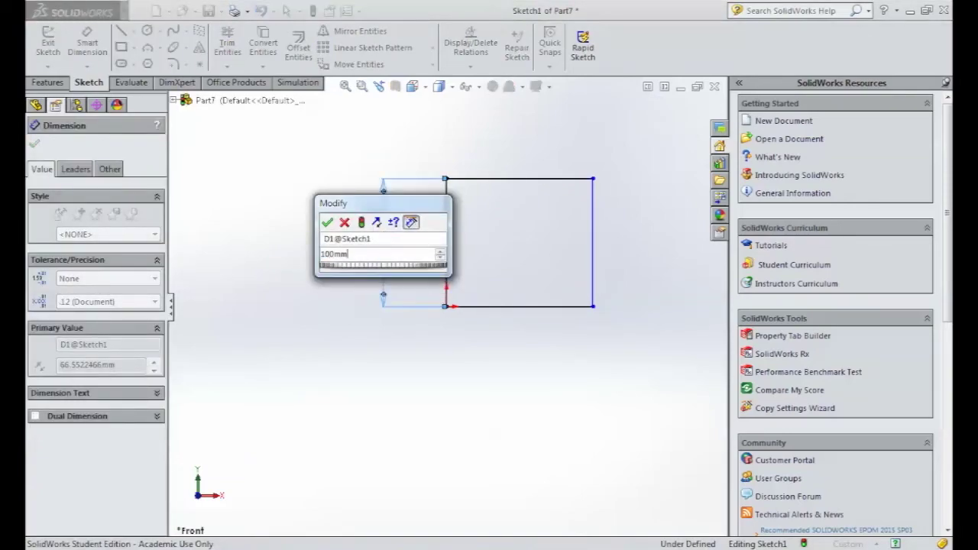
key("Return")
left_click(548, 308)
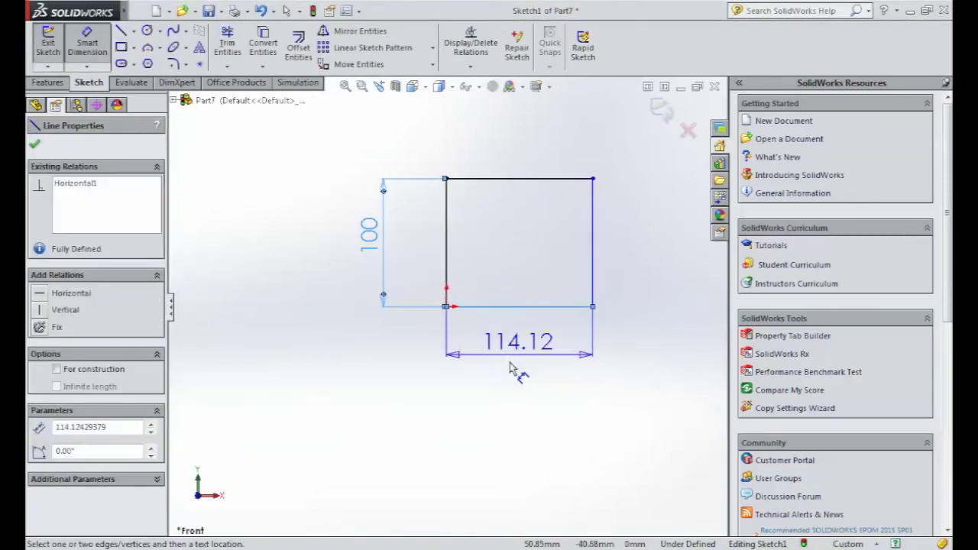
left_click(517, 373)
type("1")
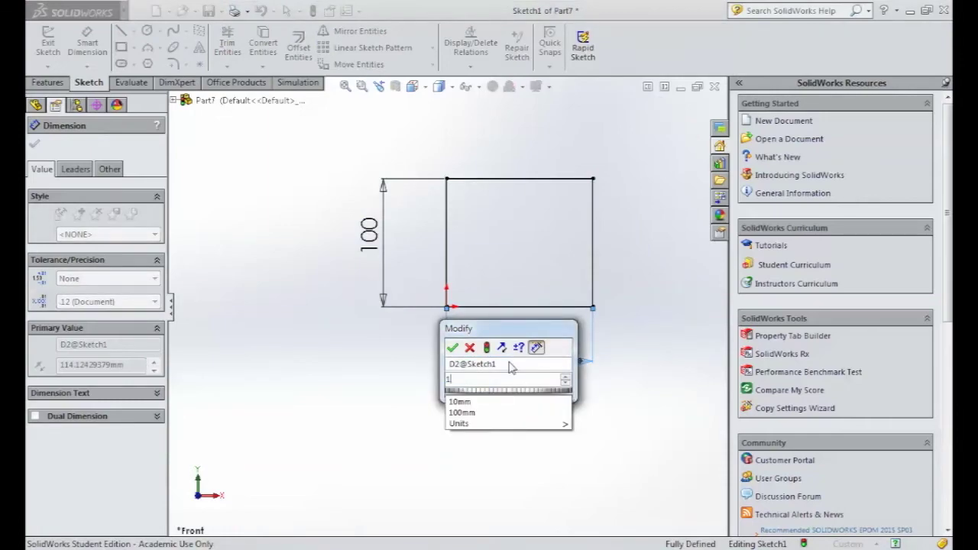
type("00")
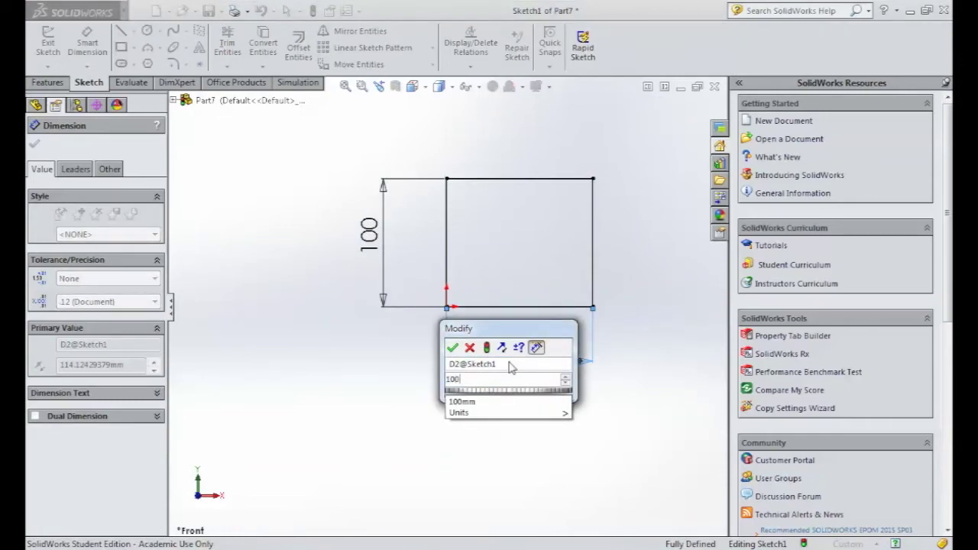
key("Down")
key("Return")
key("Return")
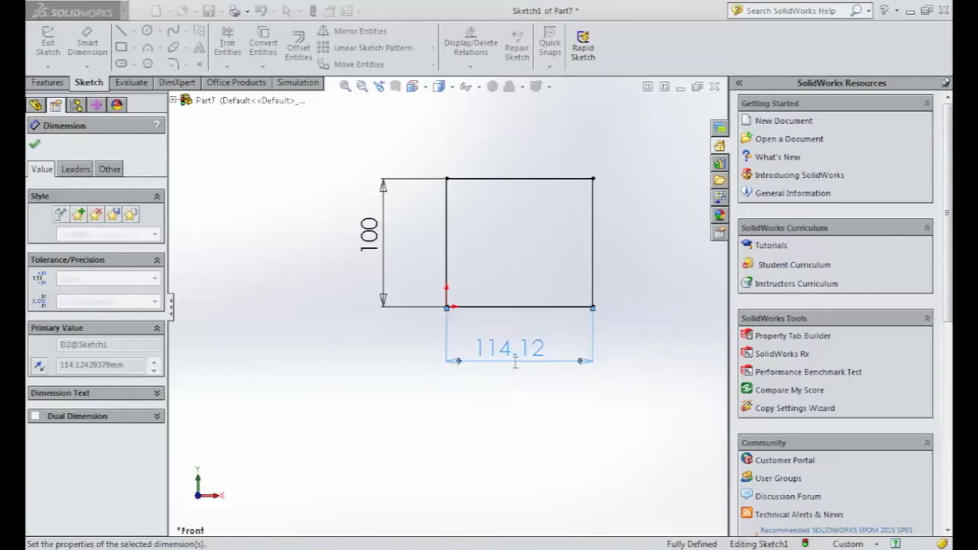
left_click(36, 145)
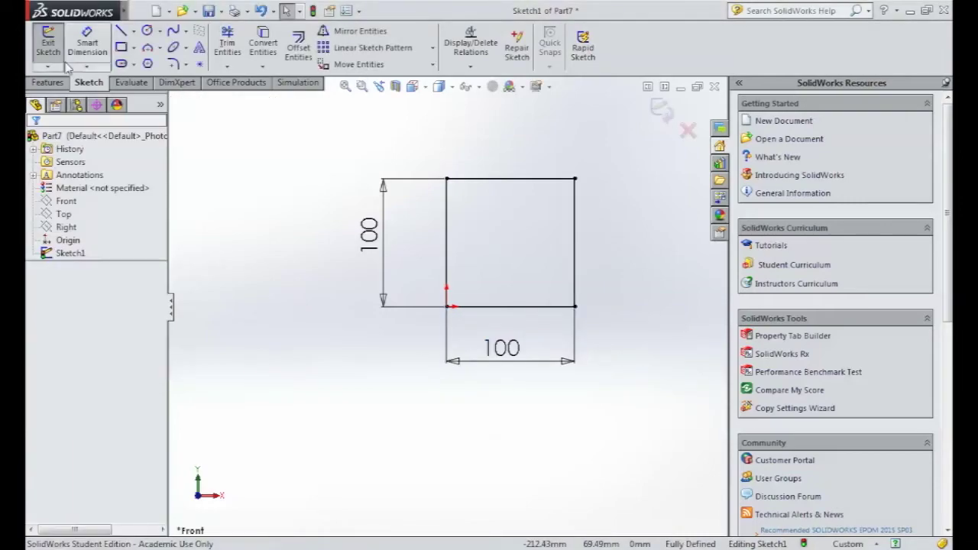
Extrude the square 80 mm in the reversed direction.
left_click(48, 43)
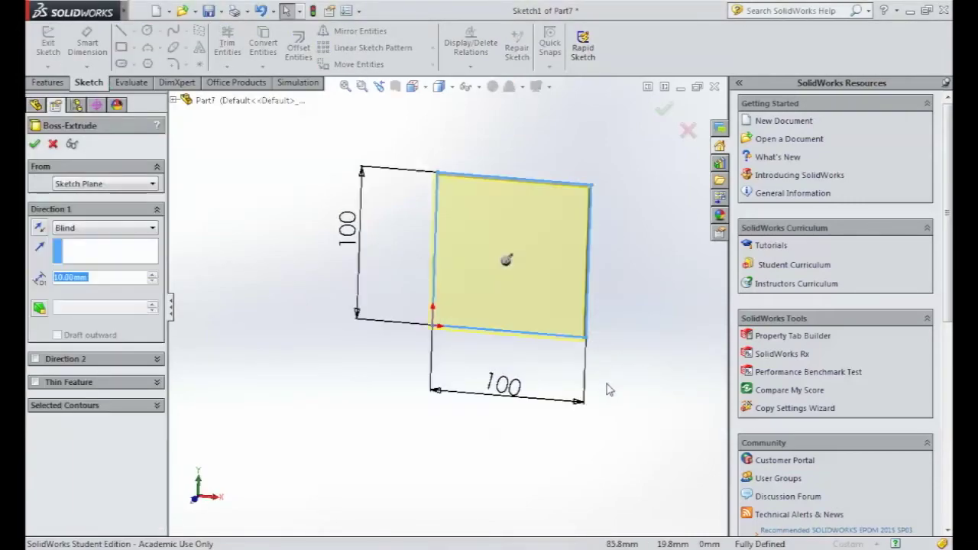
left_click(40, 228)
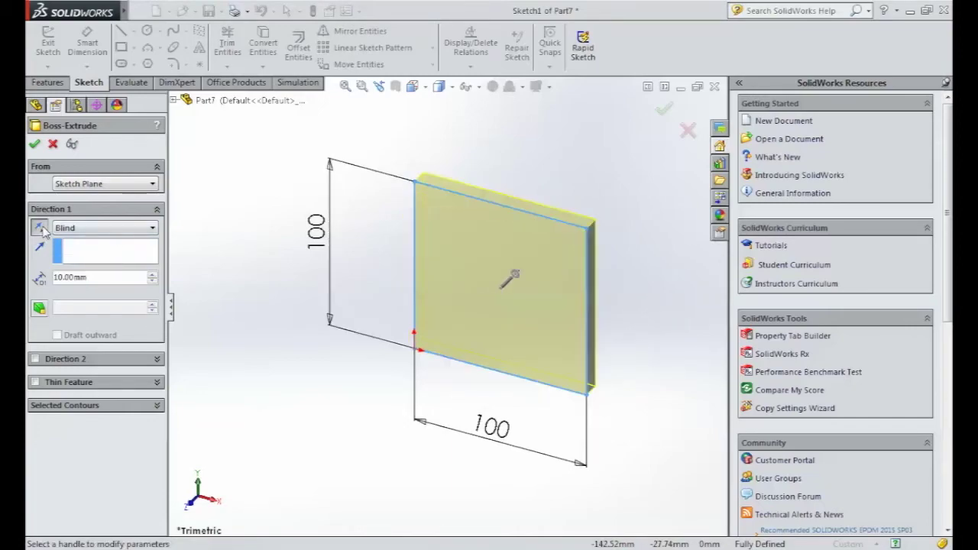
double_click(75, 273)
type("80")
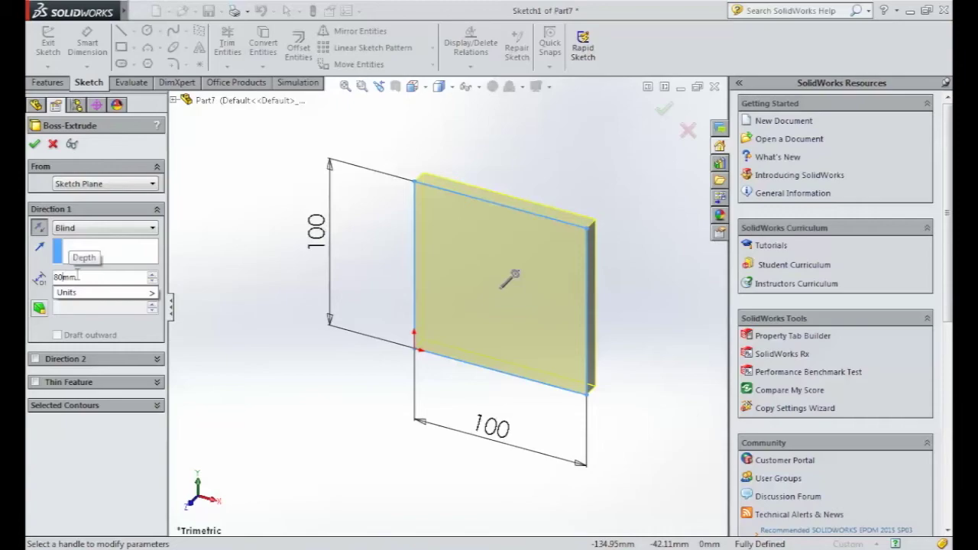
key("Return")
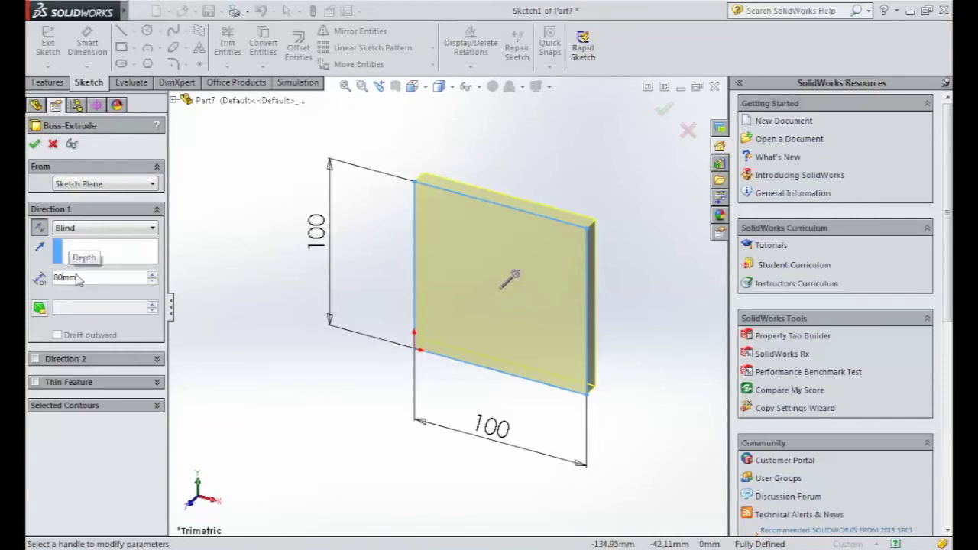
left_click(35, 145)
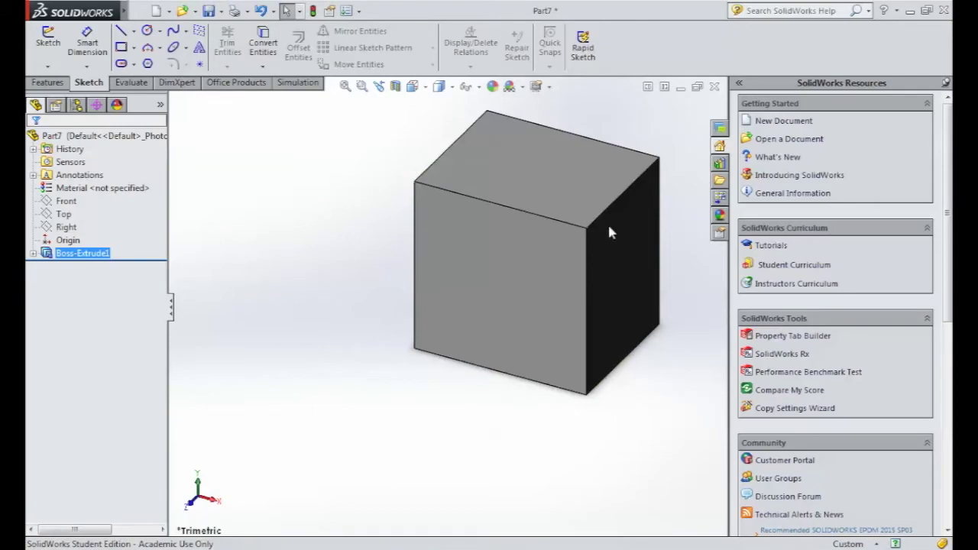
Start a sketch on the block's right face and view it Normal To.
left_click(47, 82)
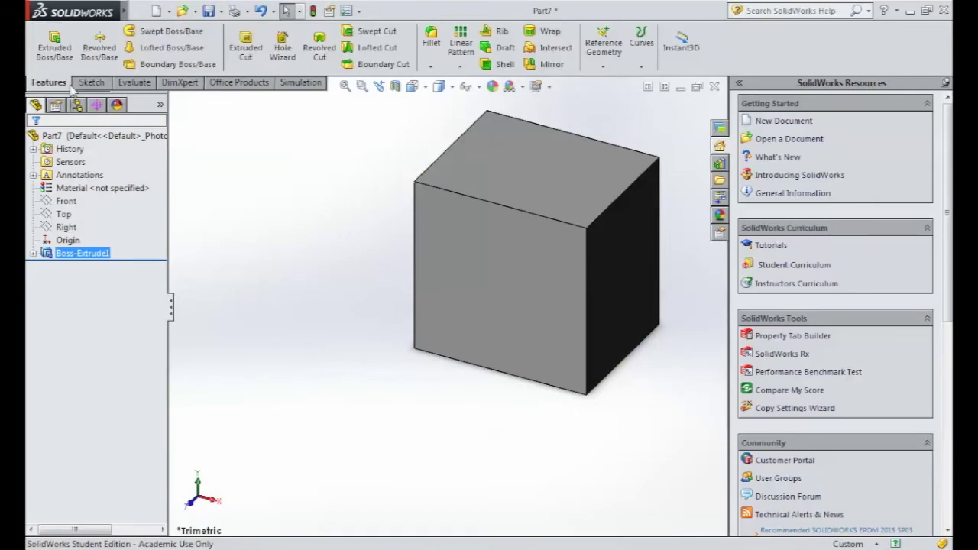
left_click(245, 47)
left_click(630, 236)
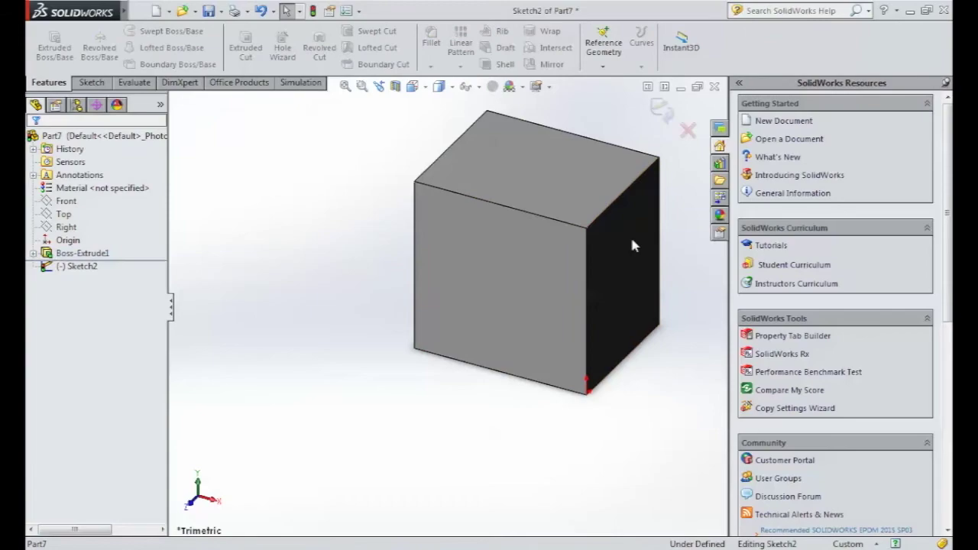
left_click(412, 85)
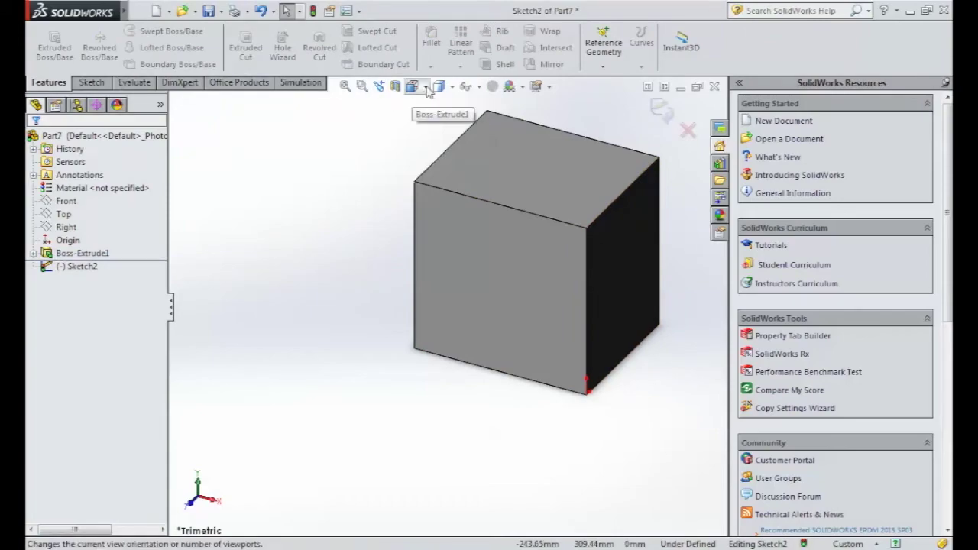
left_click(535, 321)
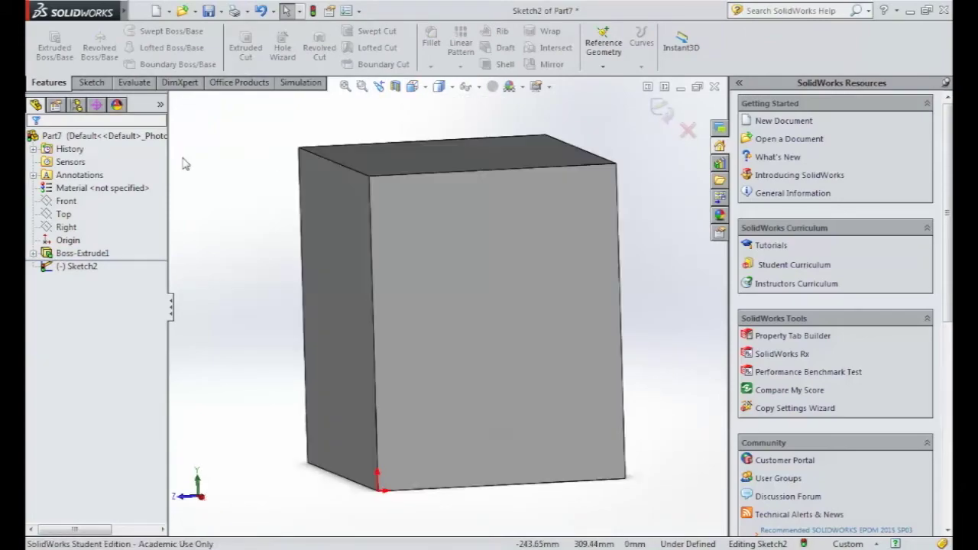
left_click(92, 83)
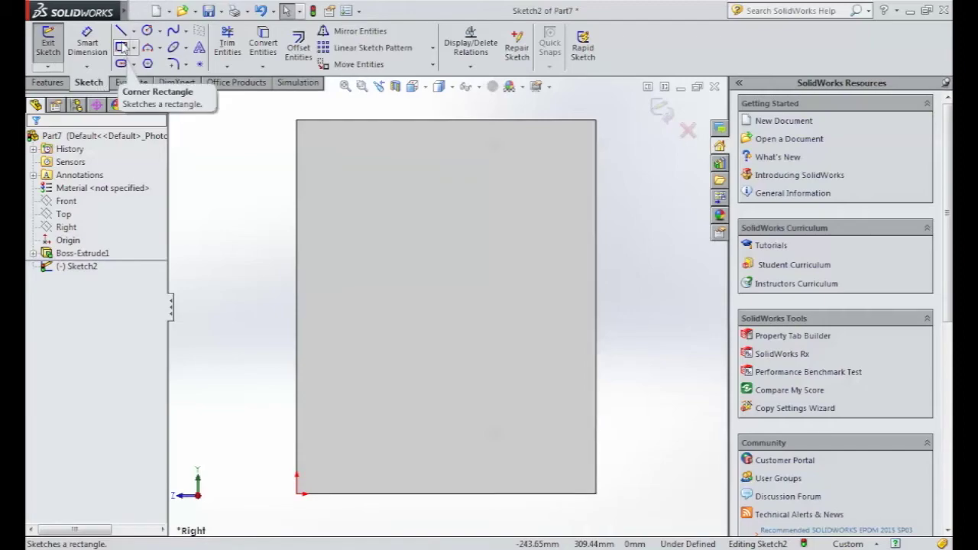
Draw a closed line profile with a slanted bottom edge across the face's top.
left_click(121, 32)
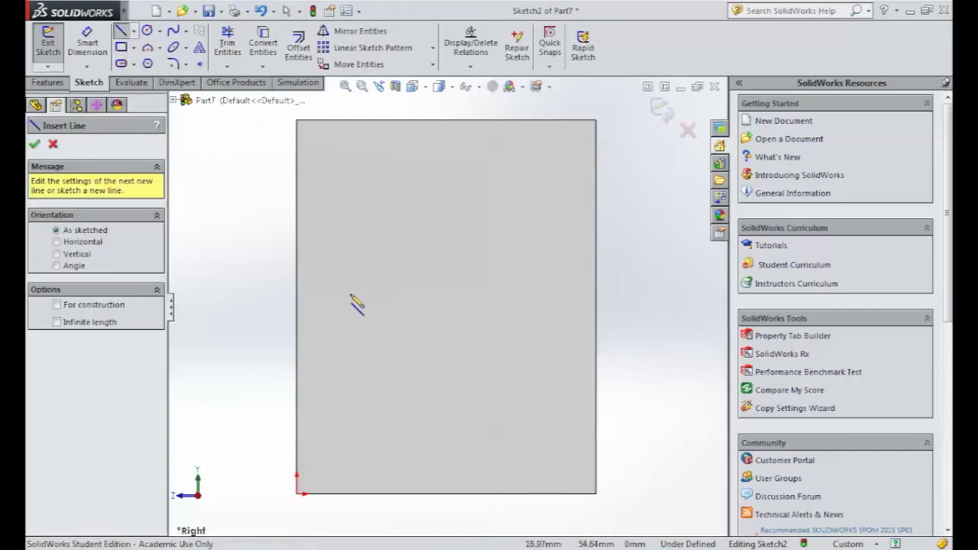
left_click(298, 327)
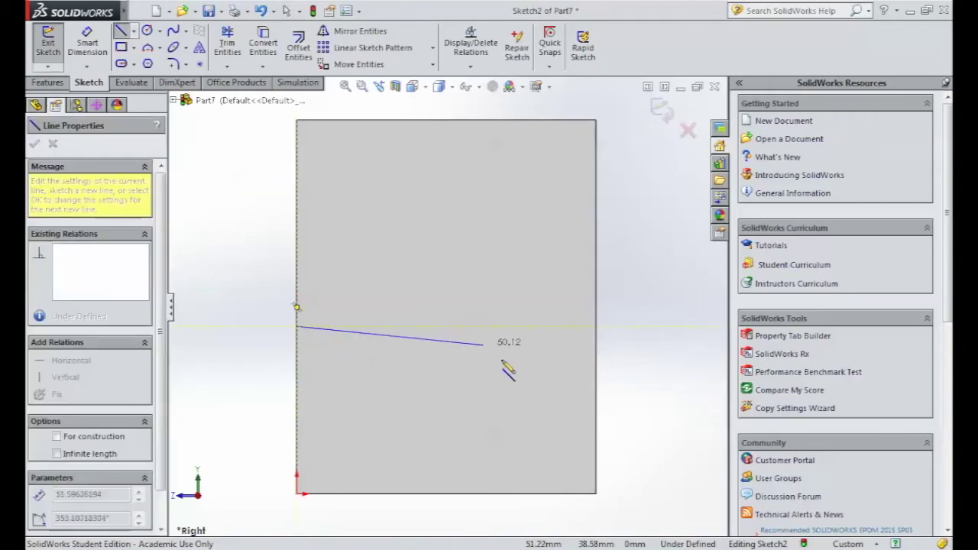
left_click(596, 403)
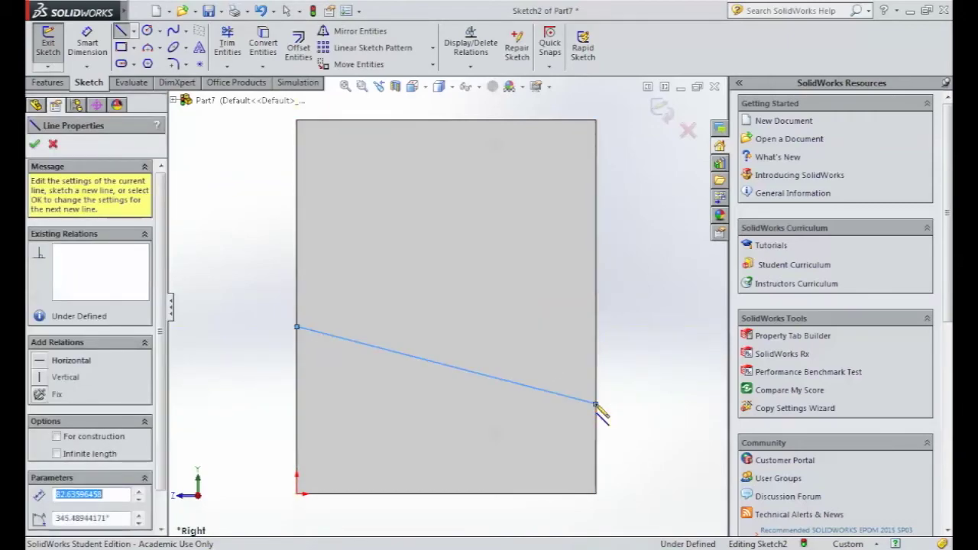
left_click(596, 120)
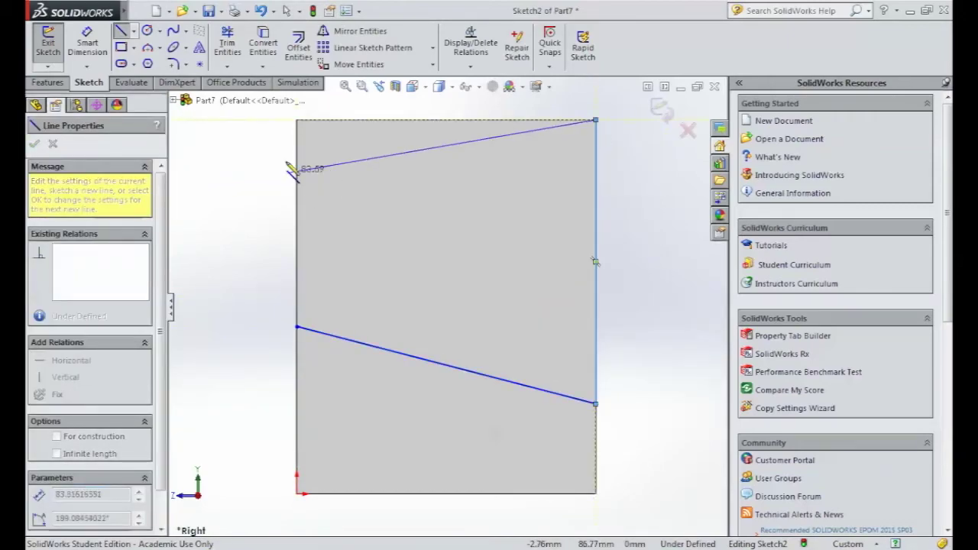
left_click(296, 119)
left_click(305, 330)
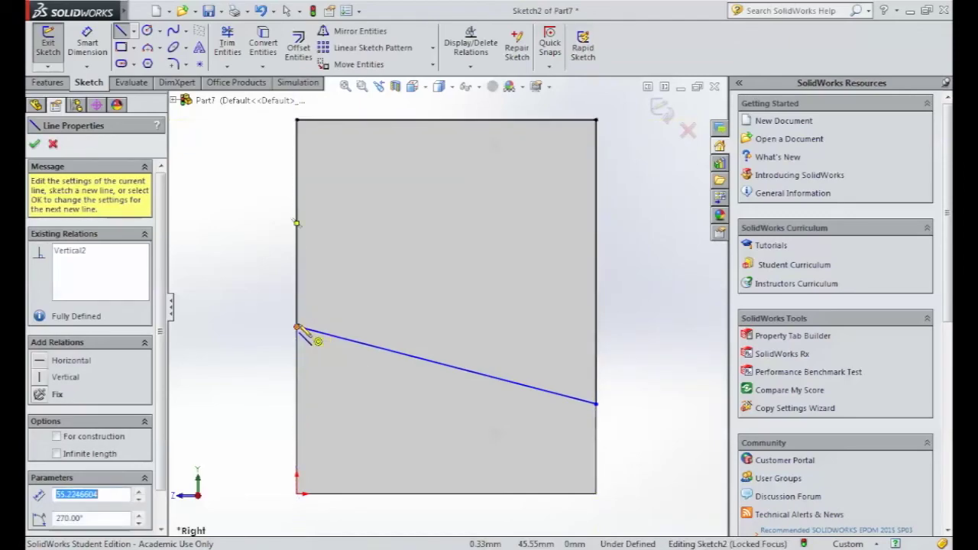
key("Escape")
key("Escape")
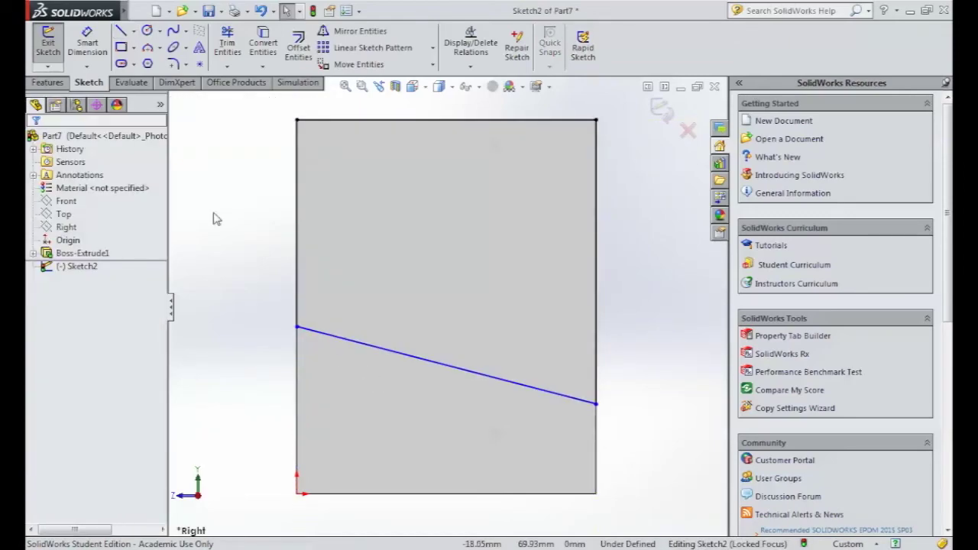
Dimension the slant's left endpoint 40 mm above the origin.
left_click(87, 36)
left_click(298, 328)
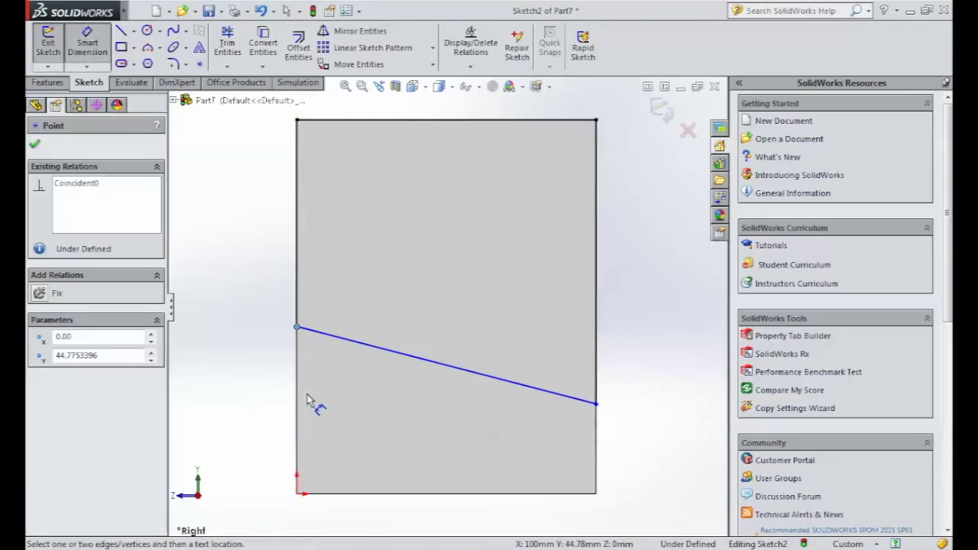
left_click(297, 494)
left_click(261, 428)
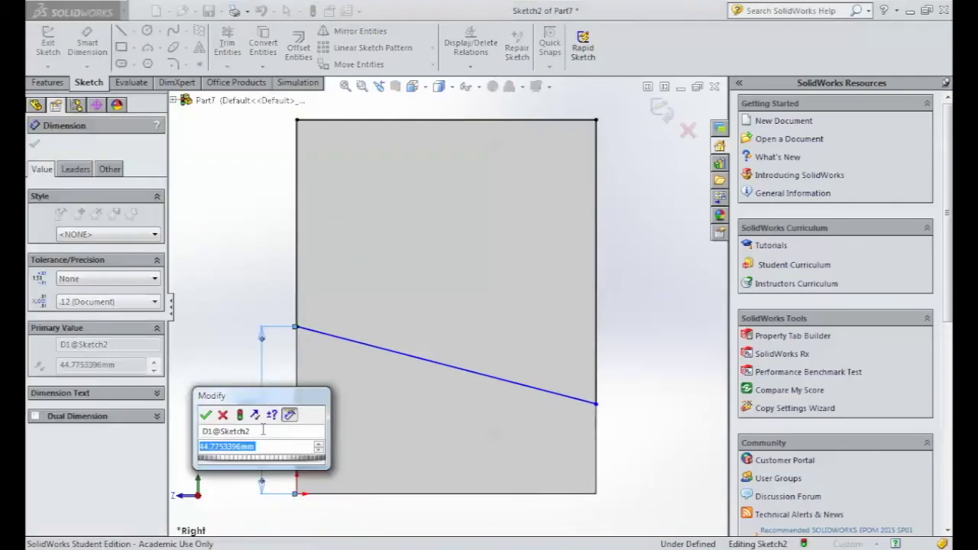
type("4")
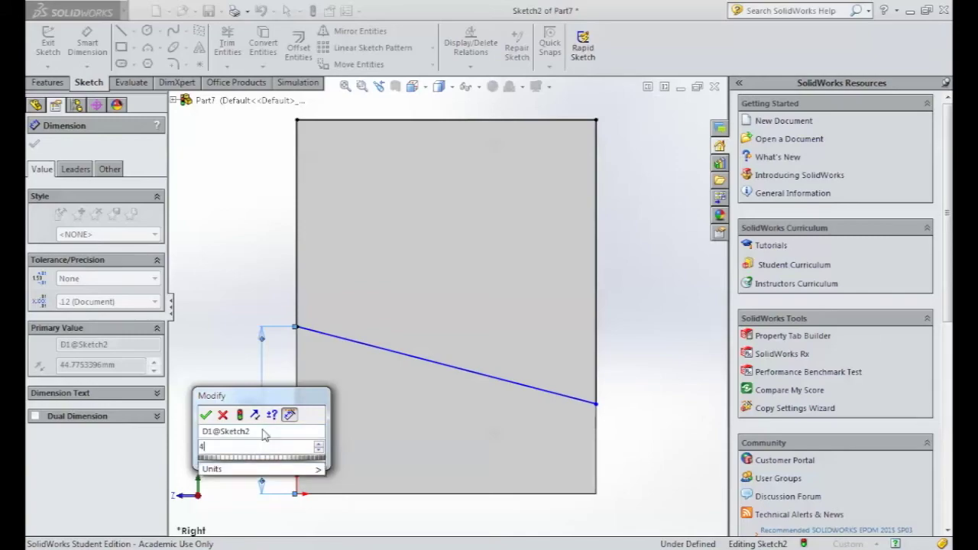
type("0mm")
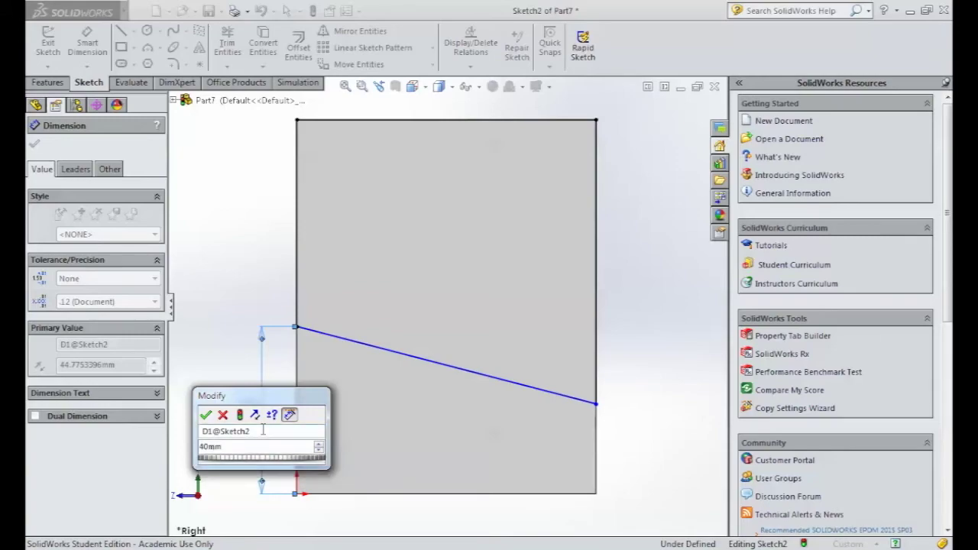
key("Return")
left_click(35, 144)
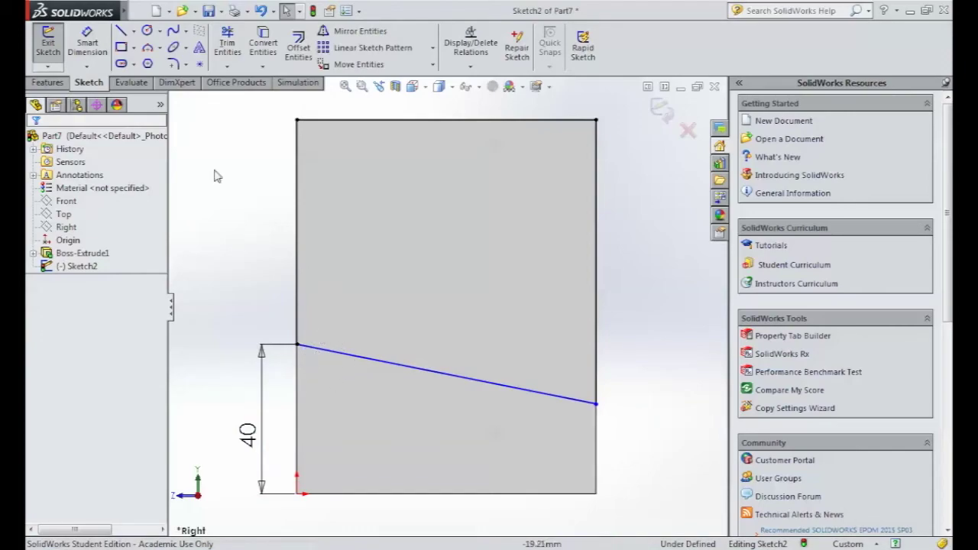
Draw a horizontal centerline from the slant's left endpoint to the right edge.
left_click(147, 63)
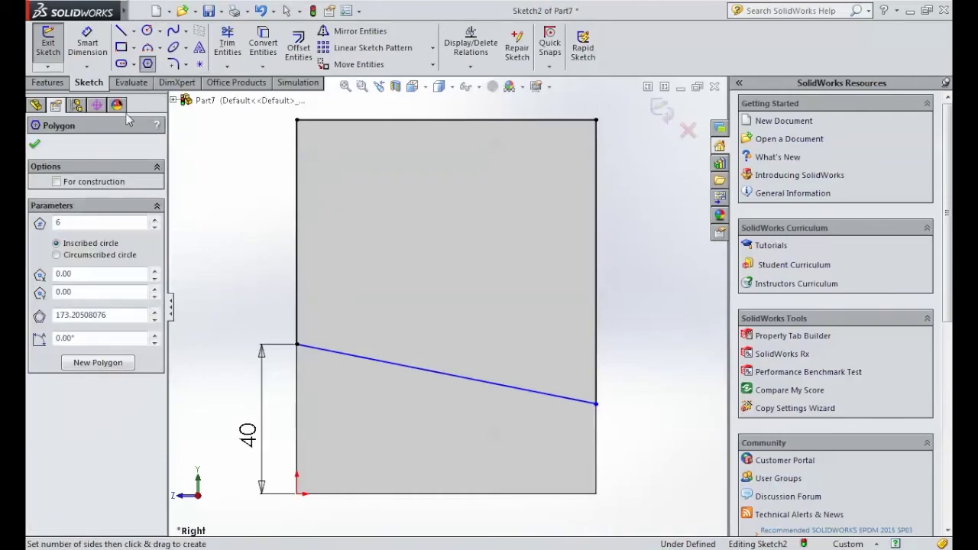
left_click(34, 144)
left_click(133, 31)
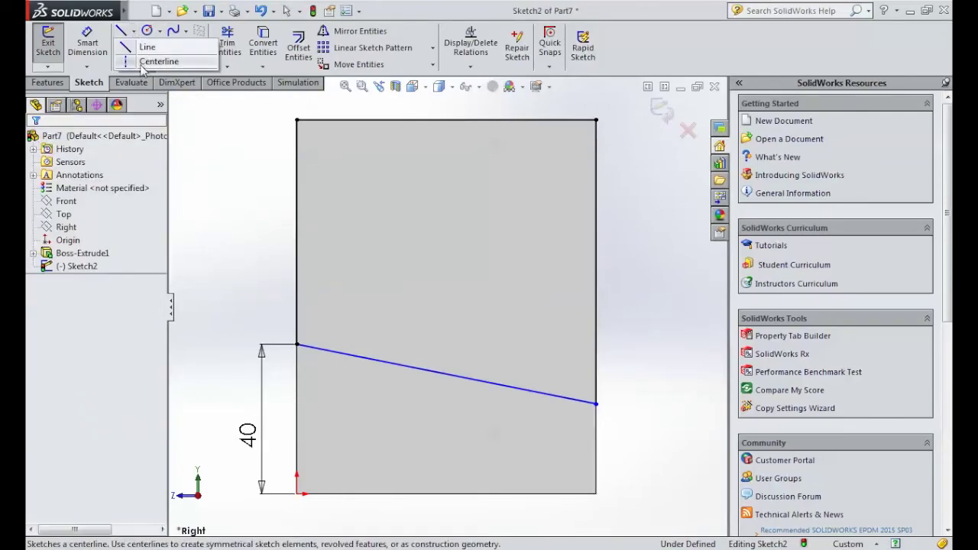
left_click(145, 59)
left_click(298, 344)
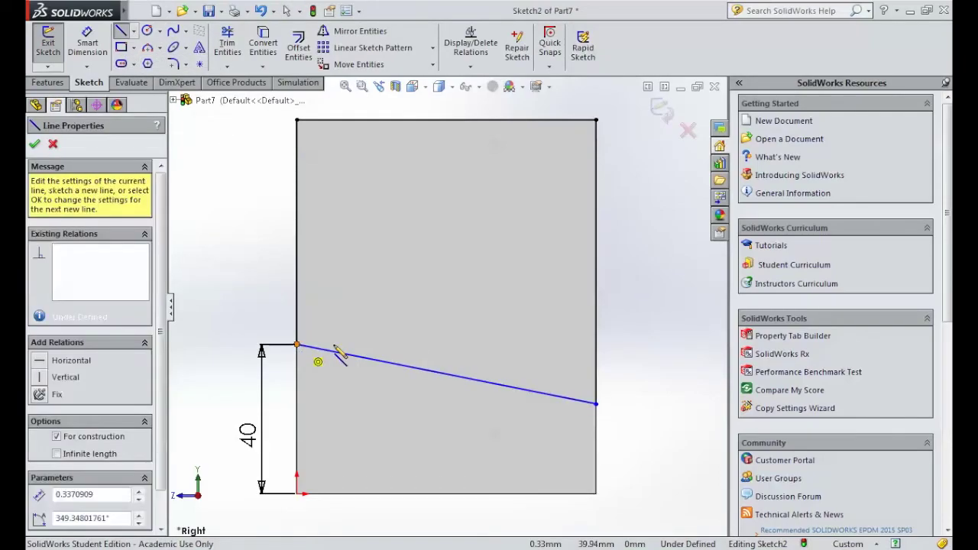
left_click(596, 344)
left_click(596, 344)
key("Escape")
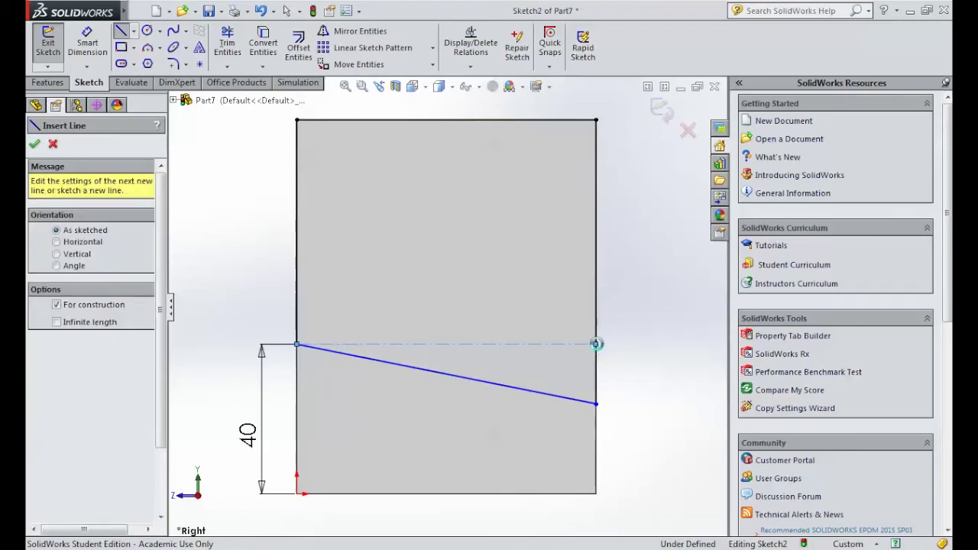
key("Escape")
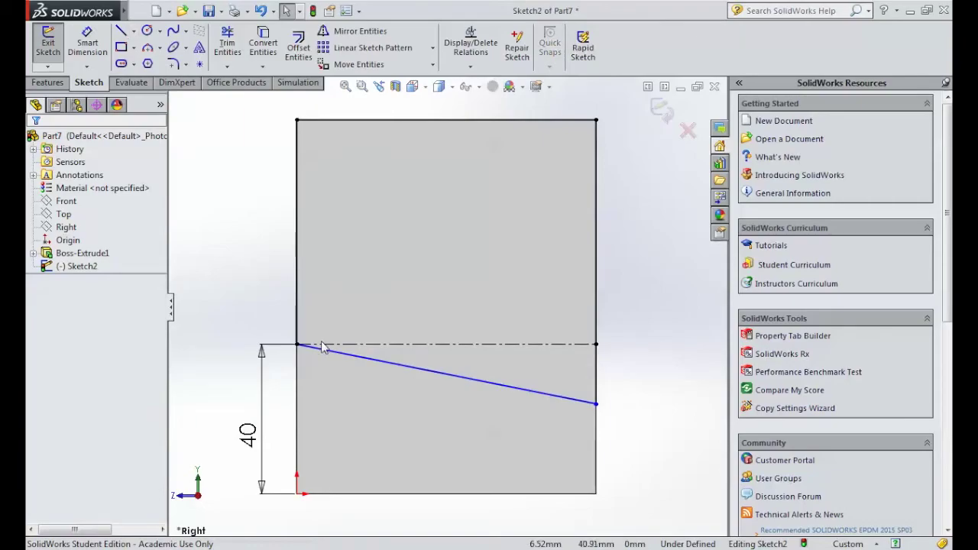
Dimension the angle between the slanted line and centerline to 20°.
left_click(87, 46)
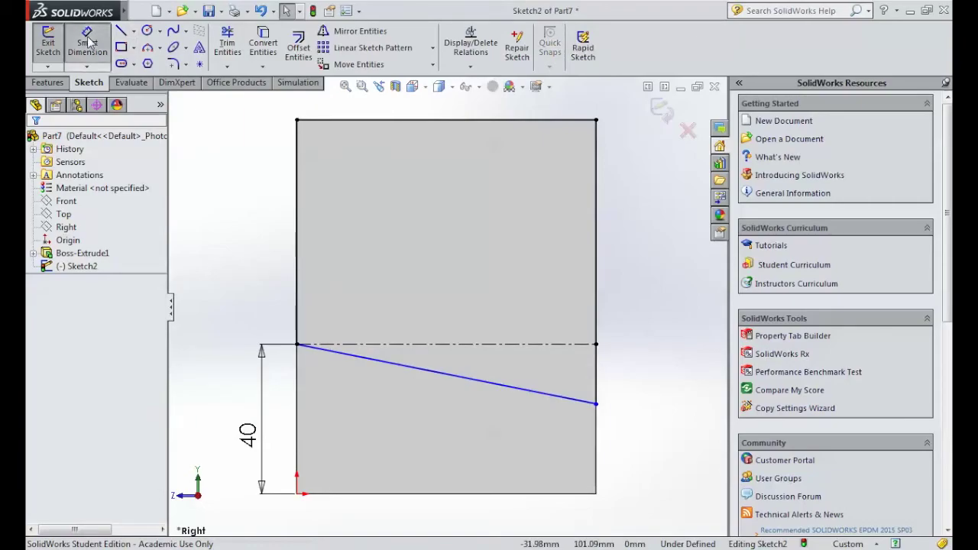
left_click(367, 358)
left_click(374, 345)
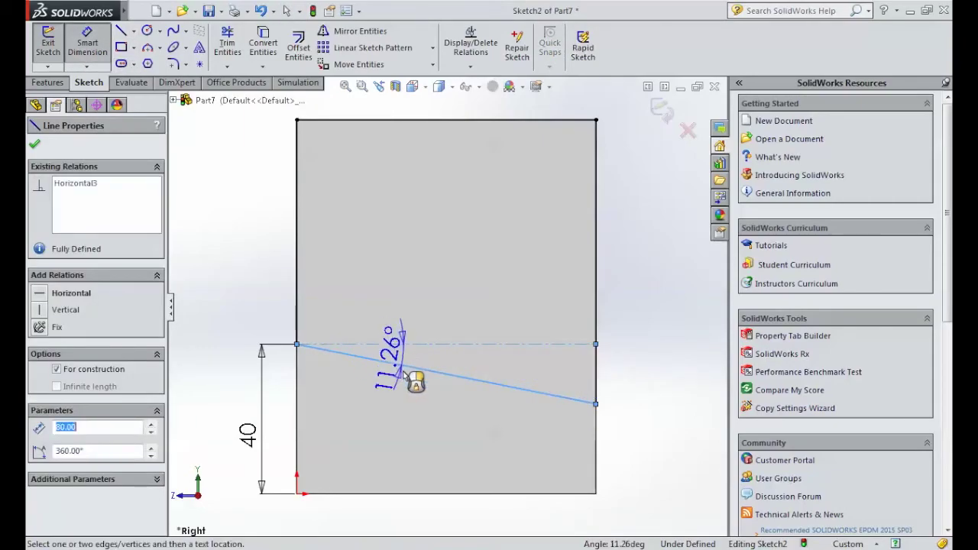
left_click(411, 361)
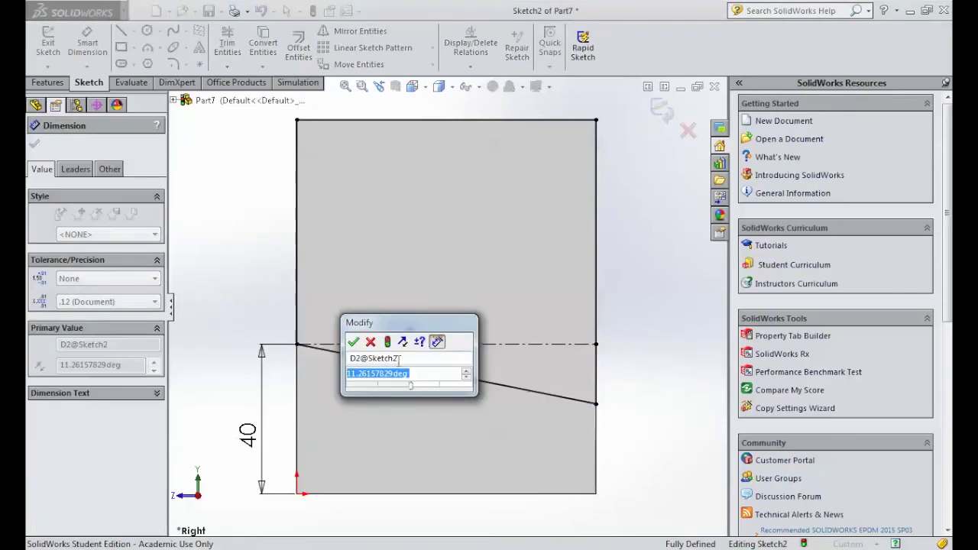
type("20")
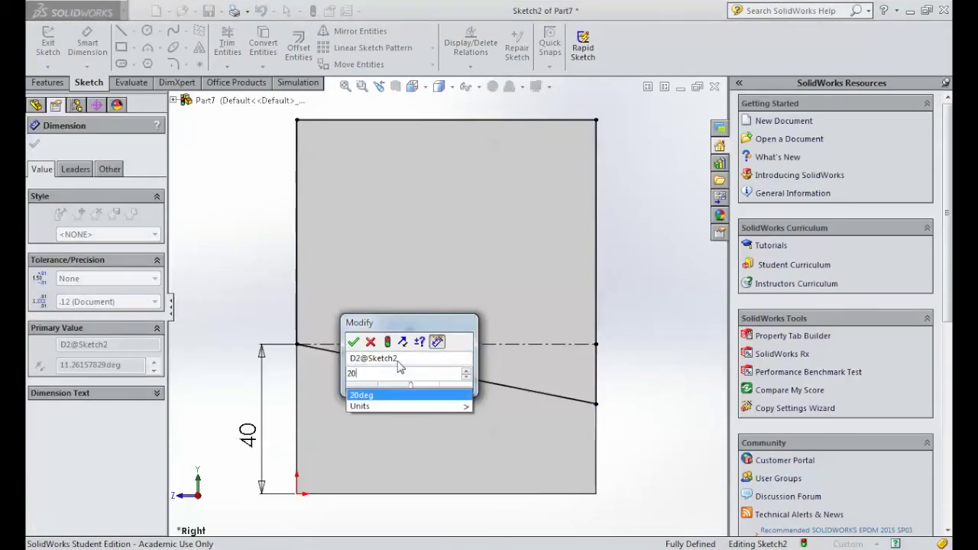
key("Return")
key("Return")
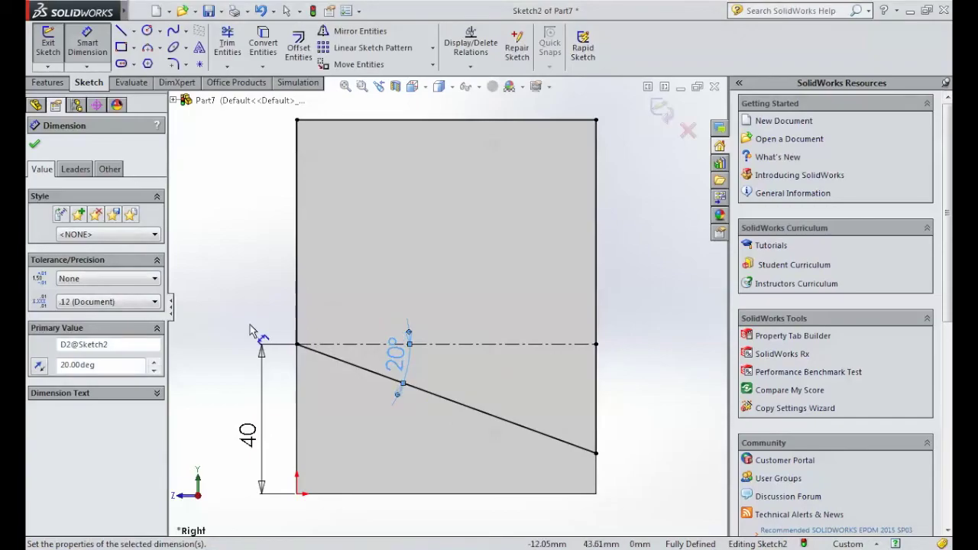
left_click(34, 144)
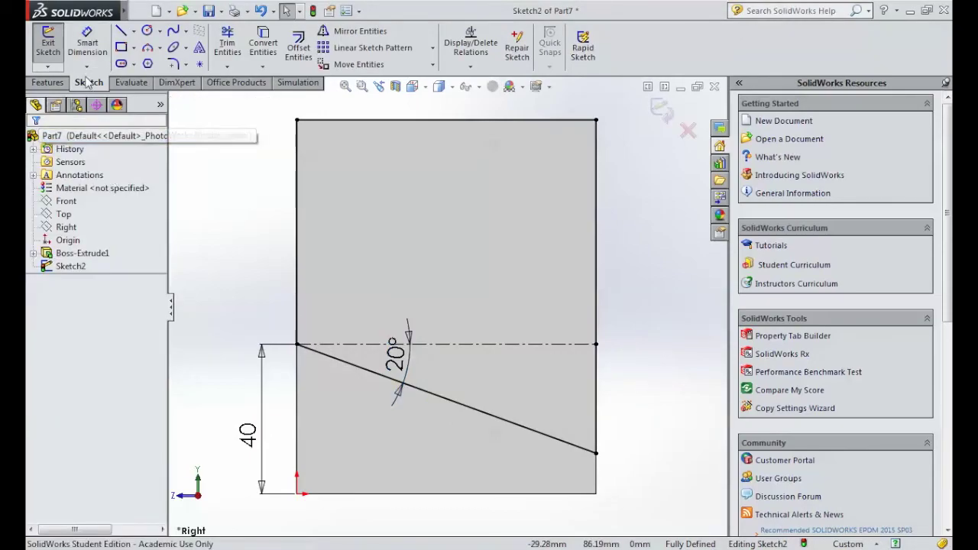
Make a Blind Extruded Cut of Sketch2 70 mm deep.
left_click(48, 42)
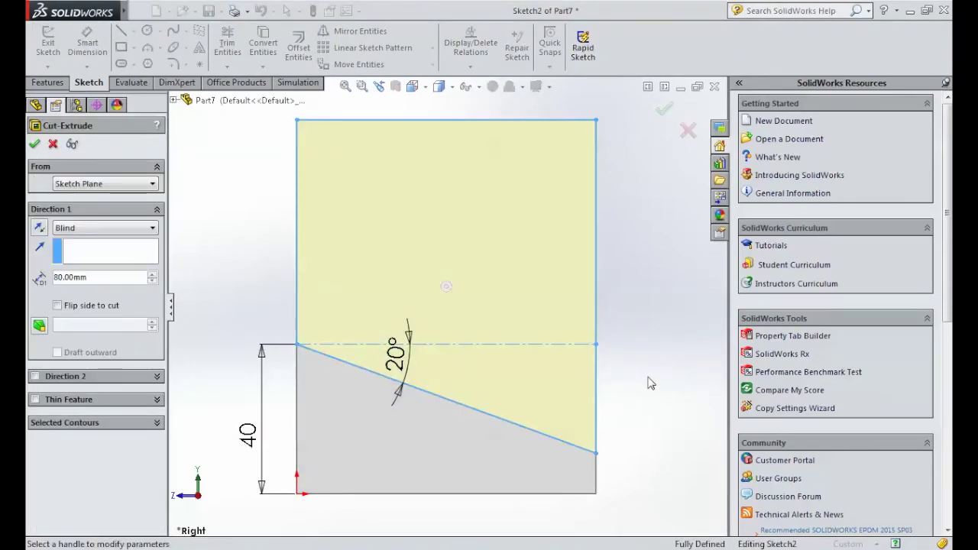
key("Right")
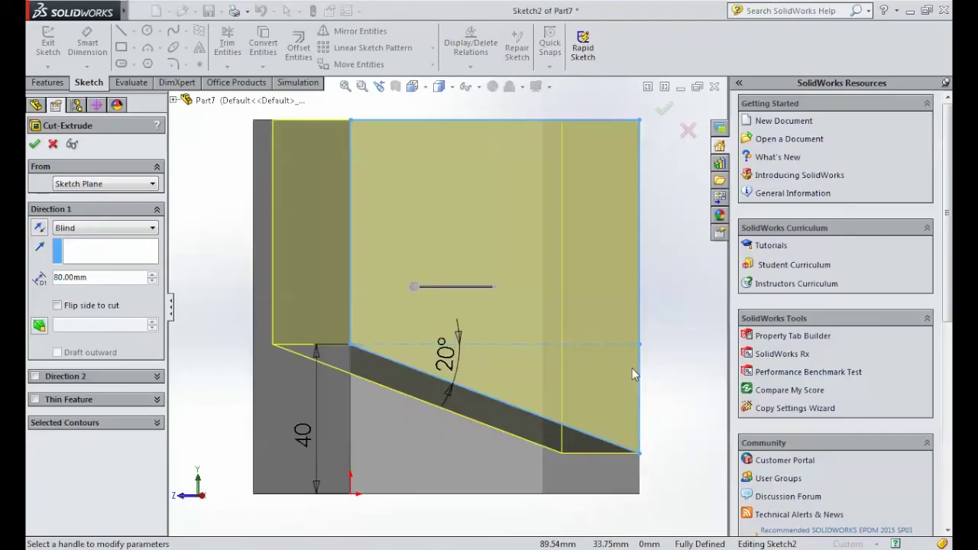
key("ctrl+7")
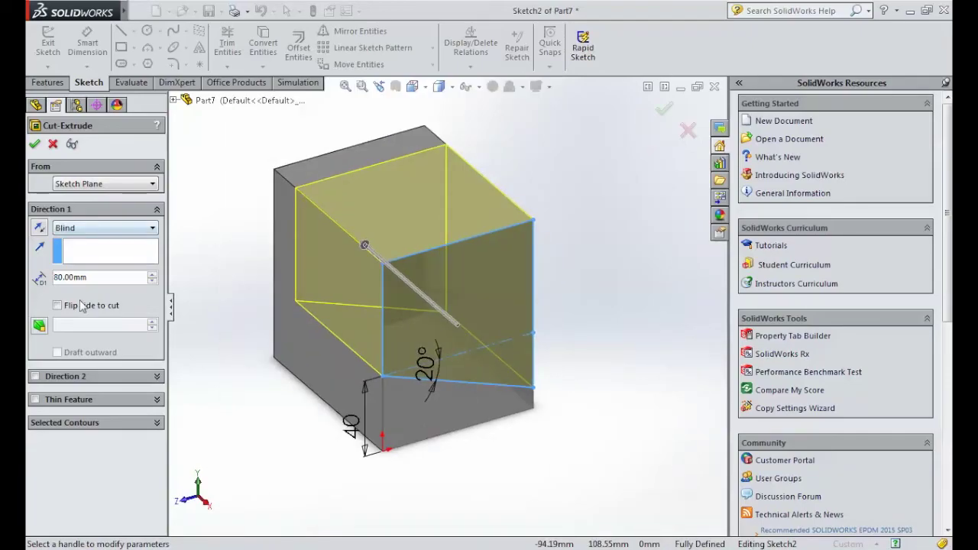
right_click(78, 280)
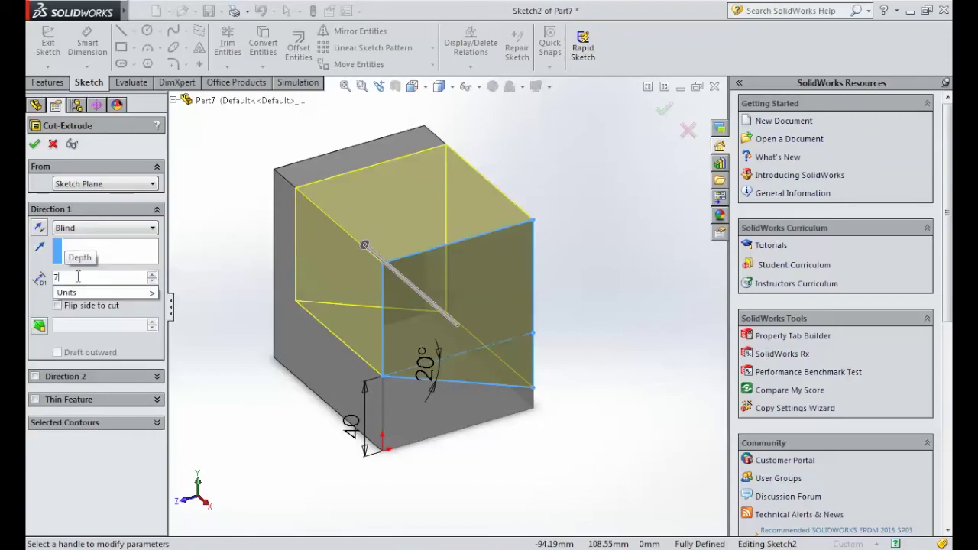
scroll(78, 276, "down", 1)
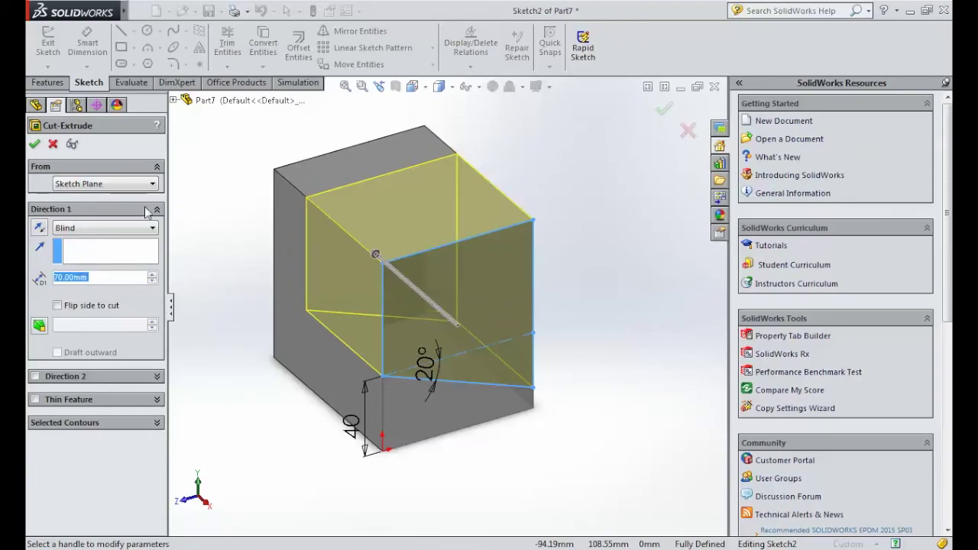
left_click(35, 144)
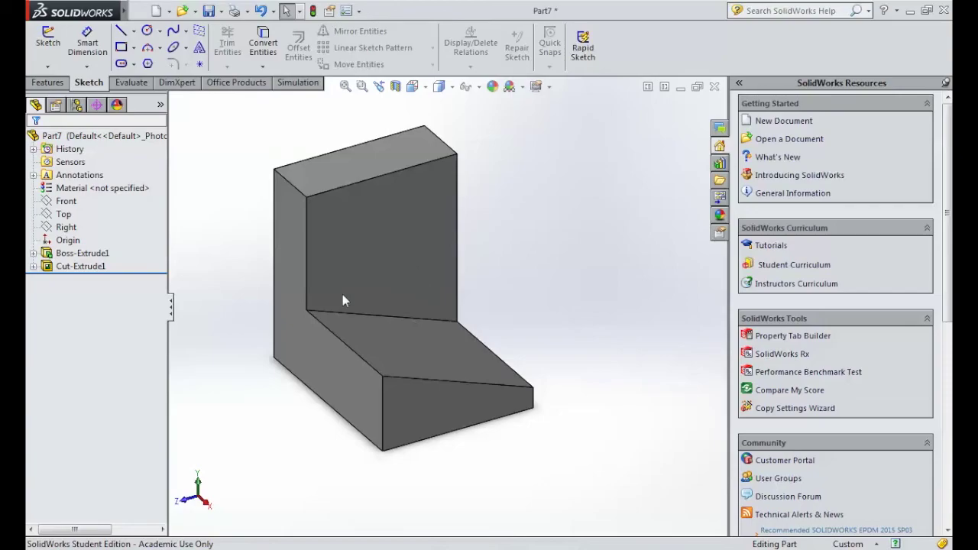
Start a sketch on the part's side face, viewed square from the Right.
left_click(47, 82)
left_click(245, 46)
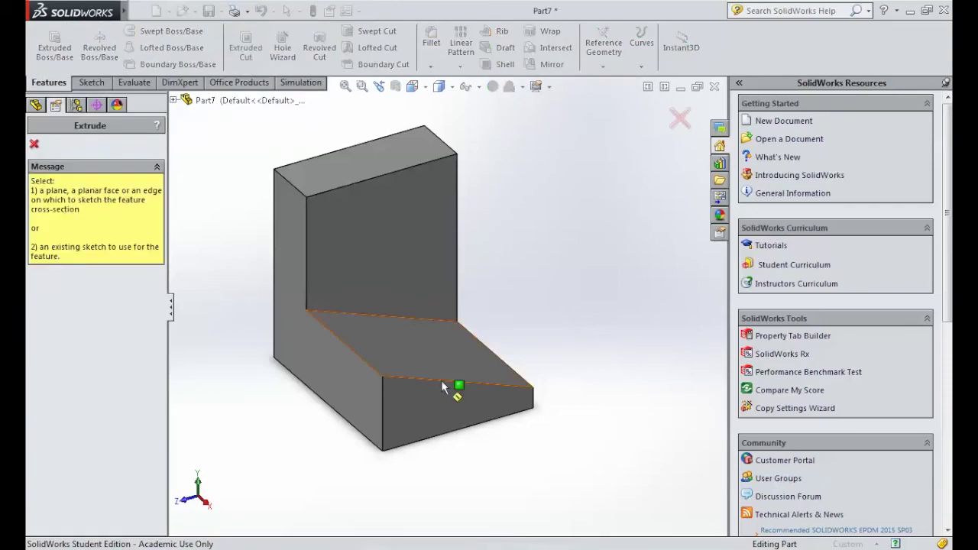
left_click(395, 278)
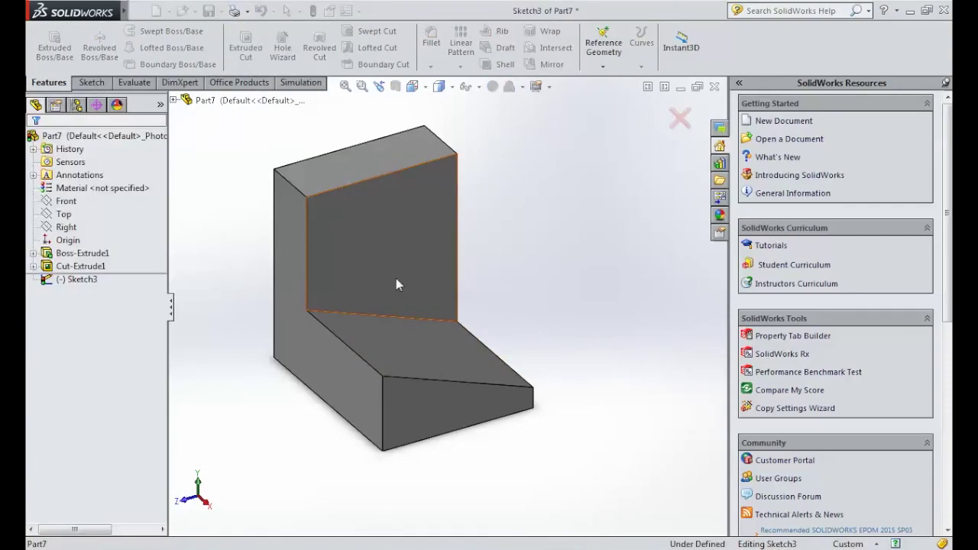
left_click(425, 88)
left_click(507, 293)
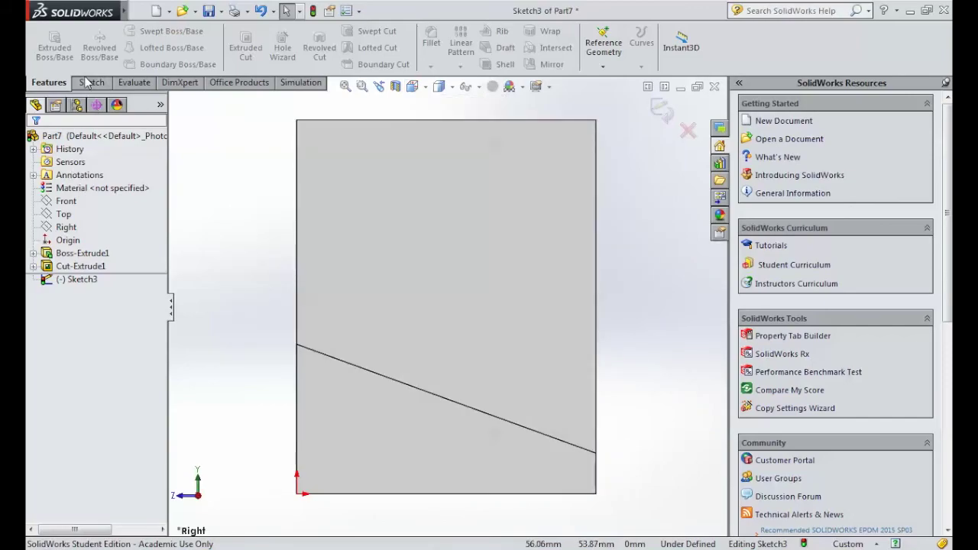
Draw a closed four-line contour above the slanted edge, topped by a horizontal line.
left_click(92, 82)
left_click(121, 31)
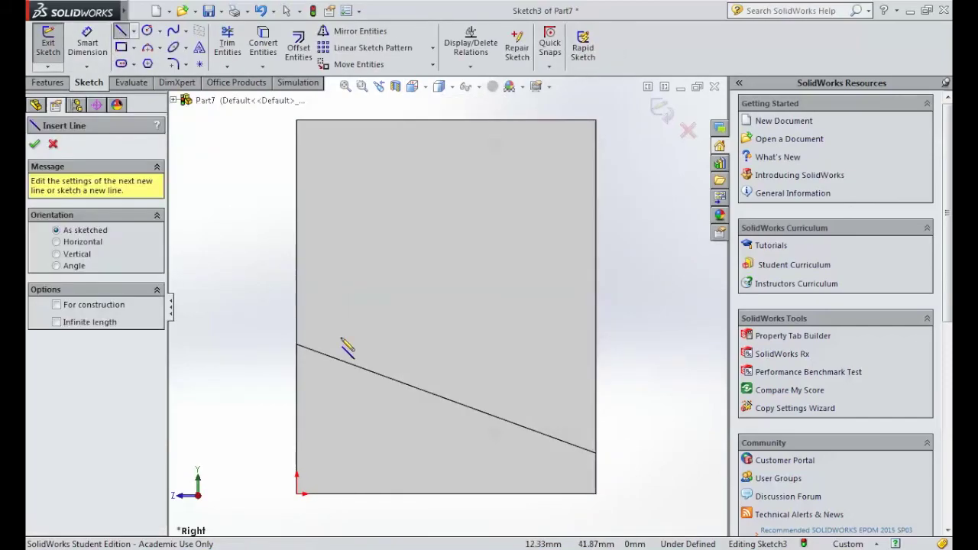
left_click(299, 347)
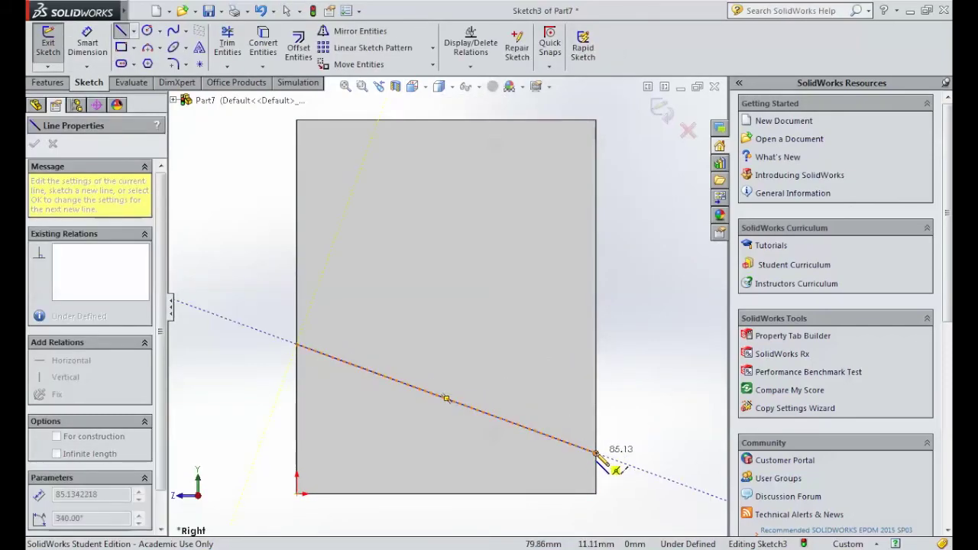
left_click(595, 453)
left_click(595, 182)
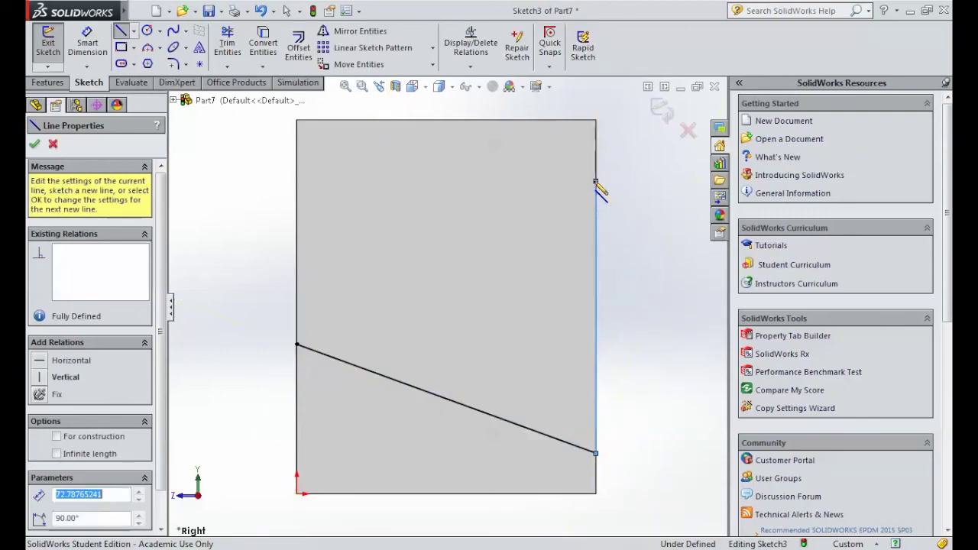
left_click(297, 181)
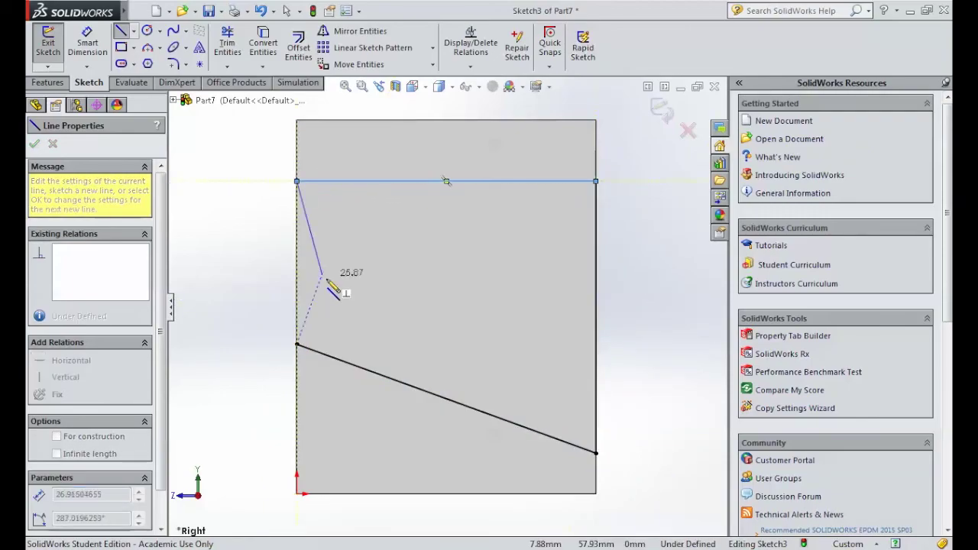
left_click(297, 344)
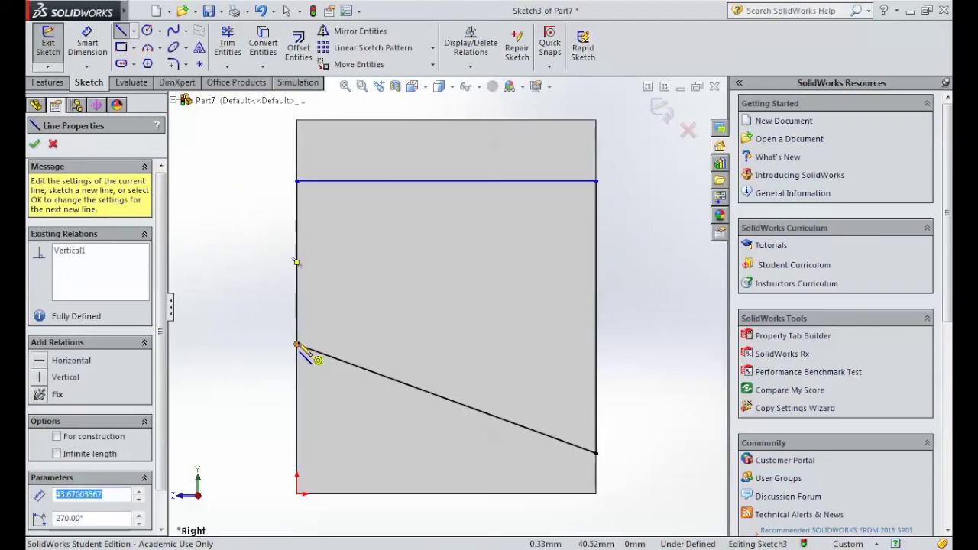
key("Escape")
Dimension the horizontal sketch line 20 mm below the part's top edge.
left_click(87, 67)
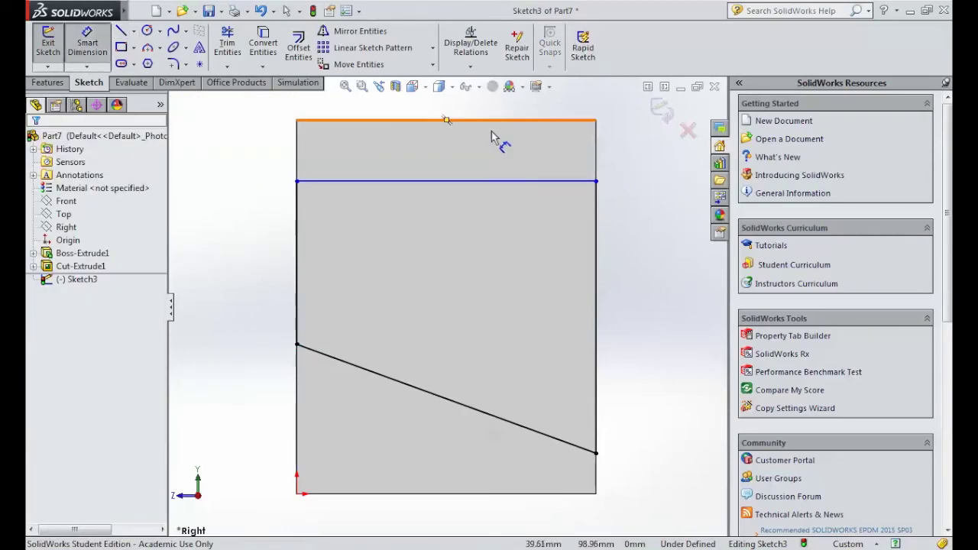
left_click(571, 182)
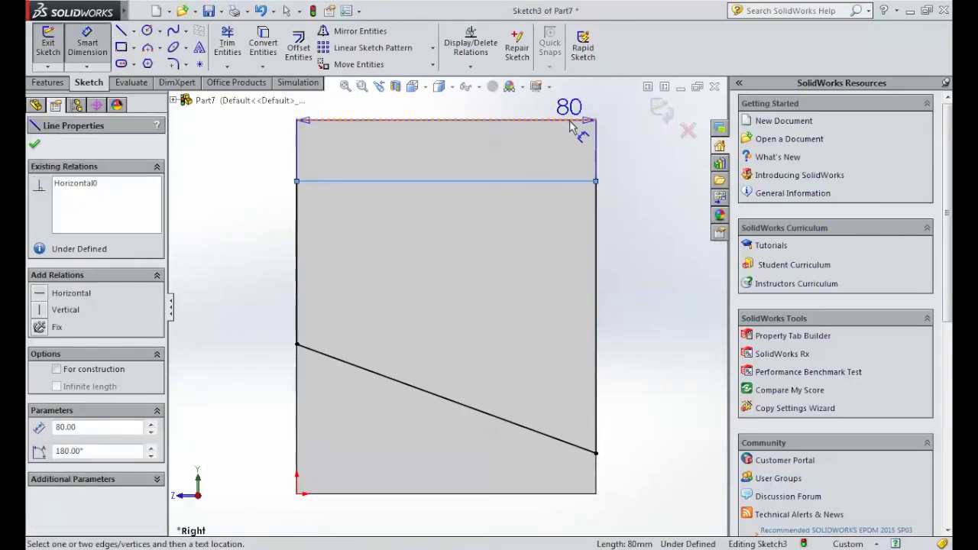
left_click(578, 121)
left_click(626, 142)
type("20")
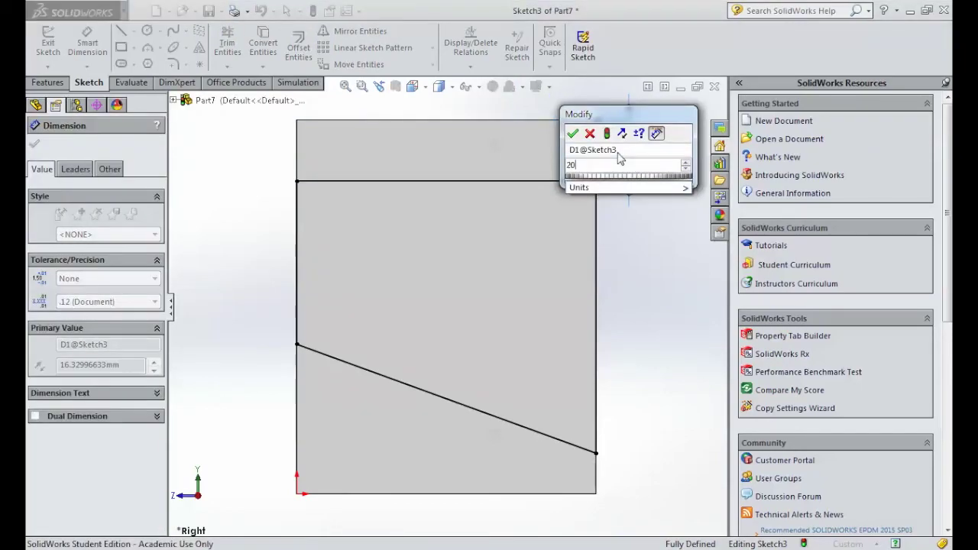
type("mm")
key("Return")
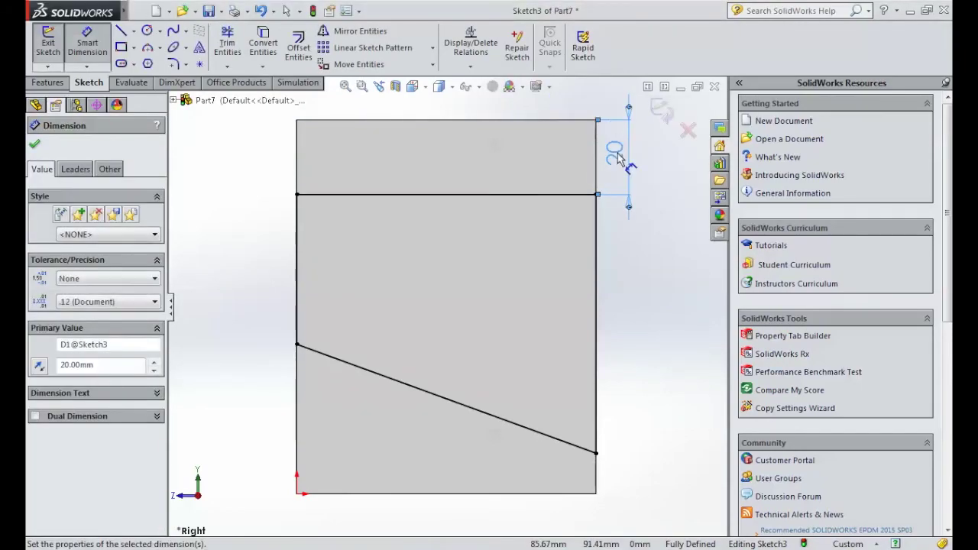
left_click(33, 142)
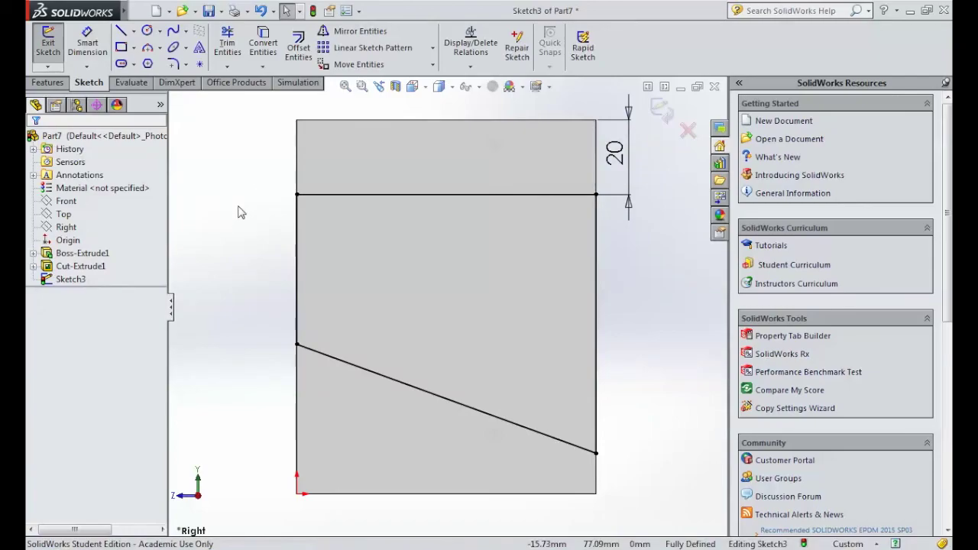
key("f")
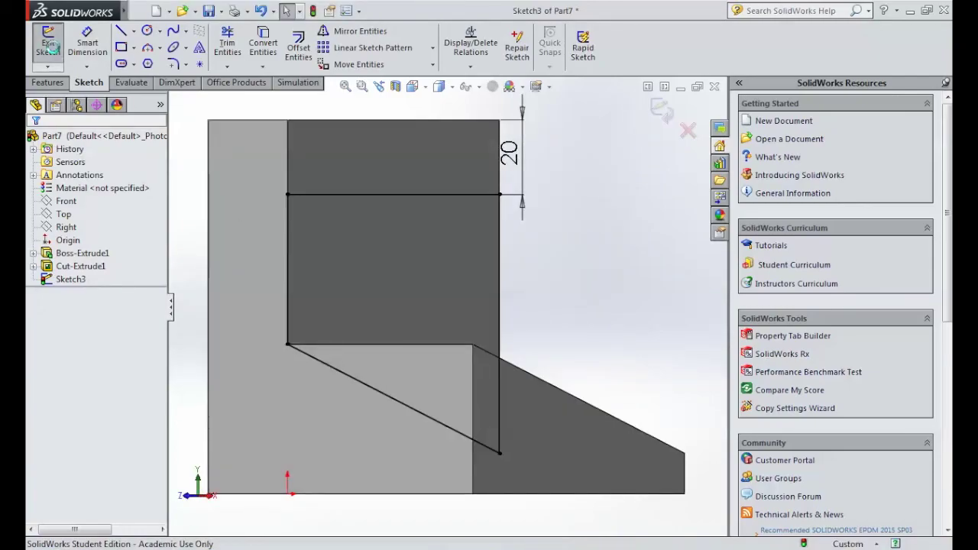
key("ctrl+e")
Cut the profile 10 mm deep as a Blind extruded cut, then view it isometrically.
left_click(94, 278)
double_click(94, 277)
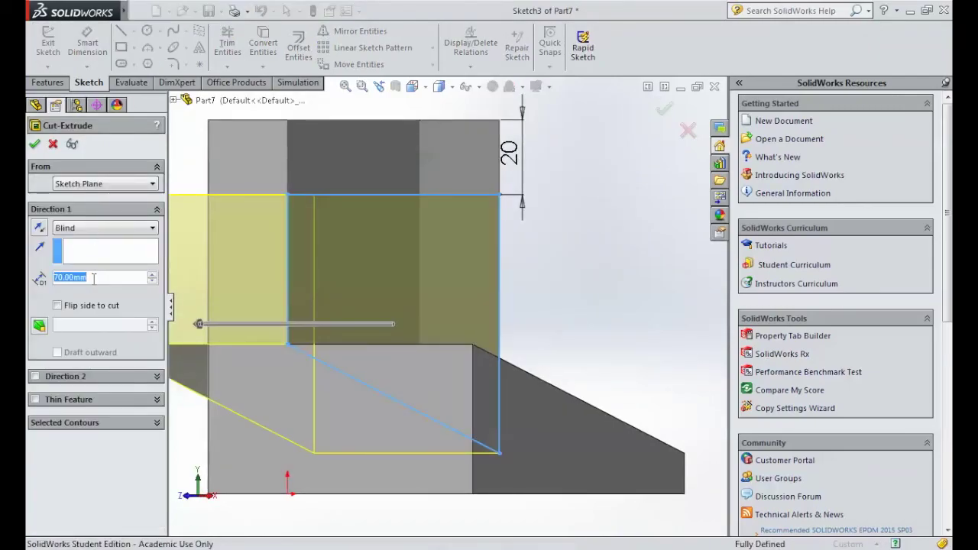
type("1")
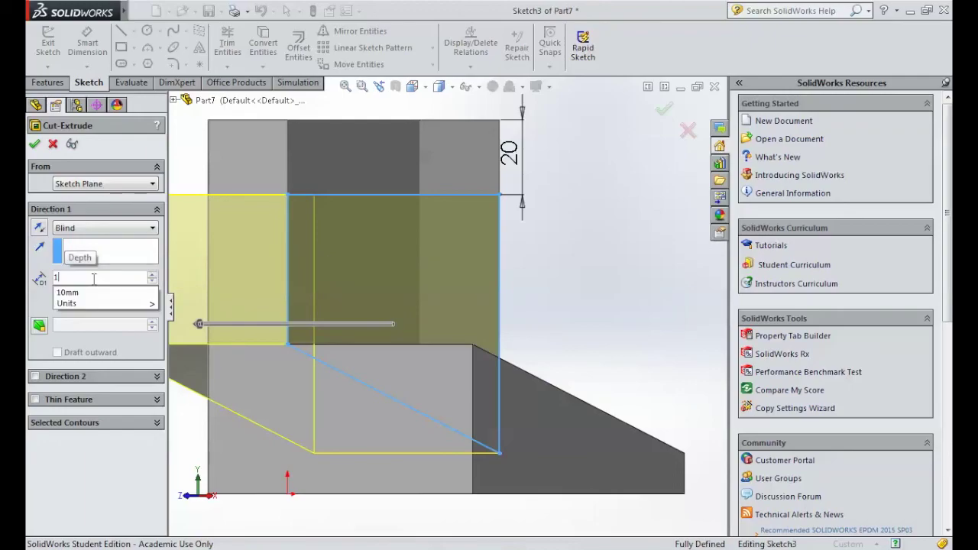
type("0mm")
key("Return")
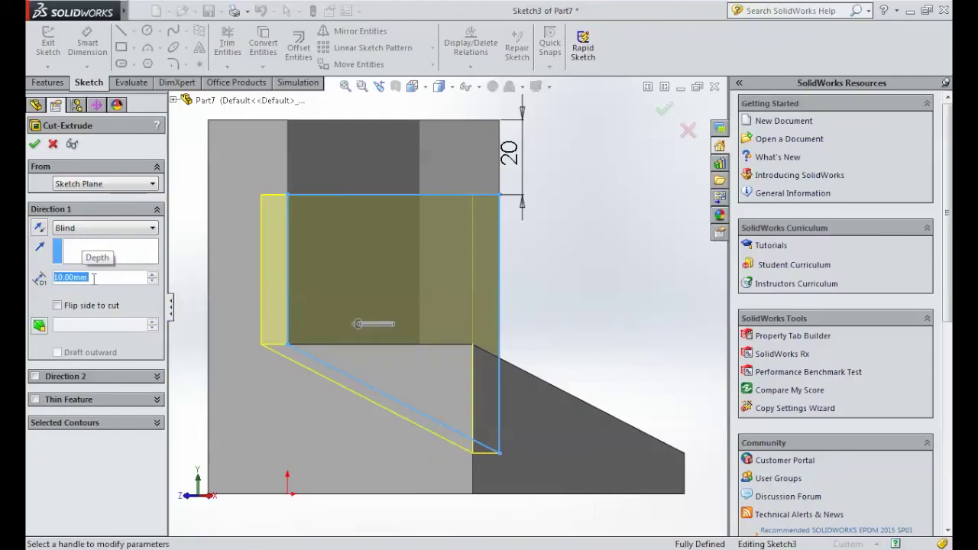
key("Return")
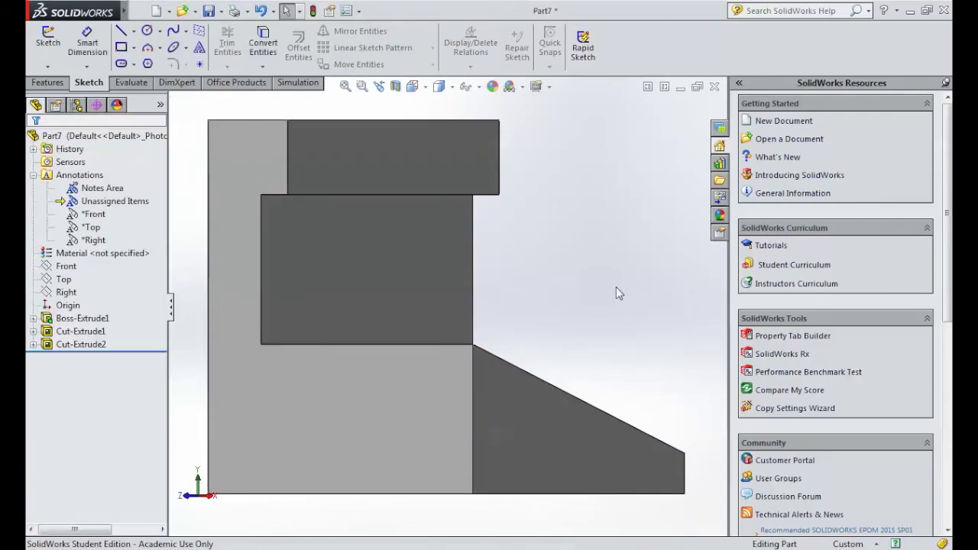
key("ctrl+7")
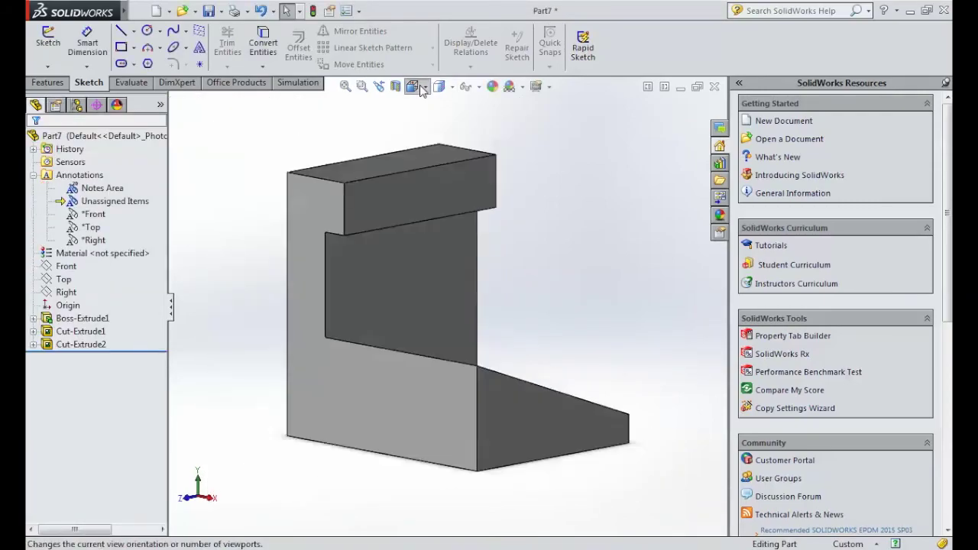
left_click(419, 87)
left_click(449, 255)
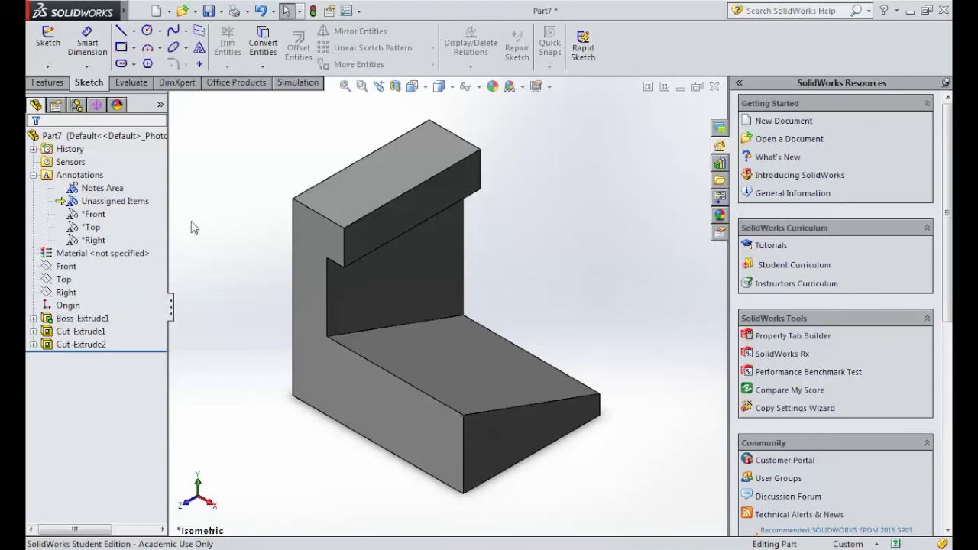
Assign Copper from the Copper Alloys library as the part's material.
right_click(132, 189)
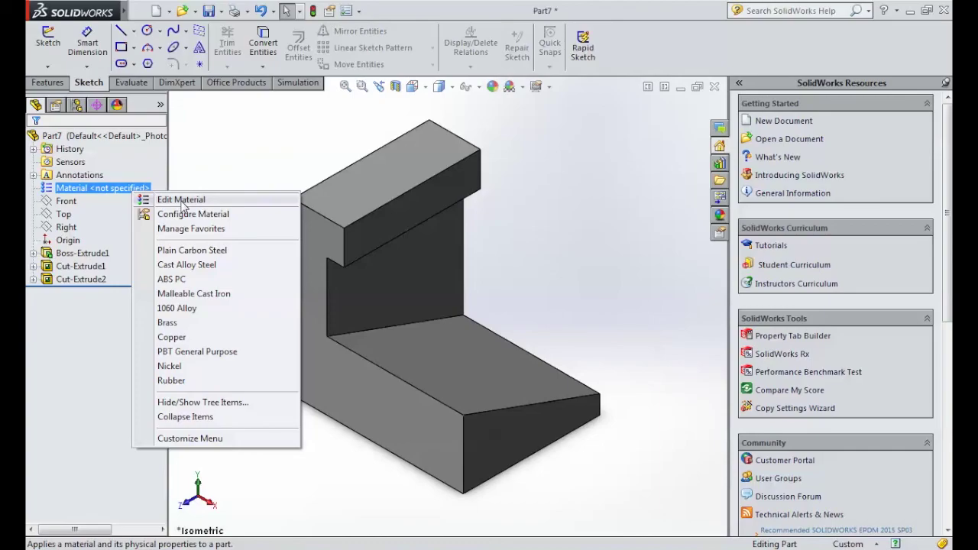
left_click(182, 202)
left_click(230, 105)
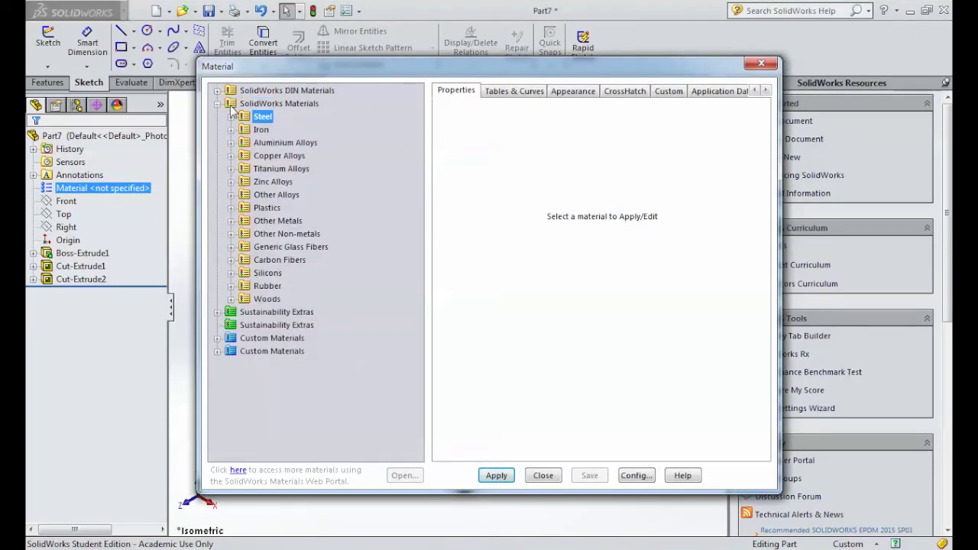
left_click(281, 155)
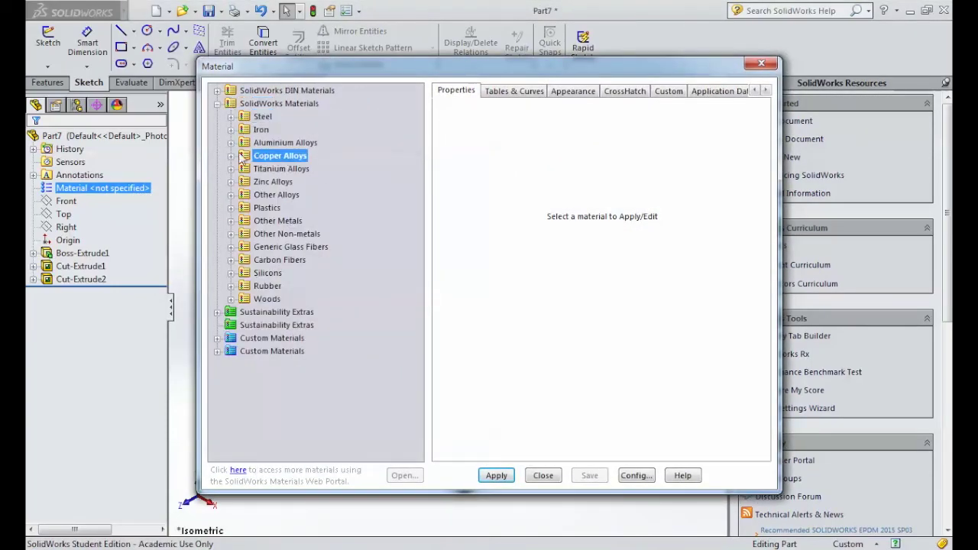
left_click(231, 156)
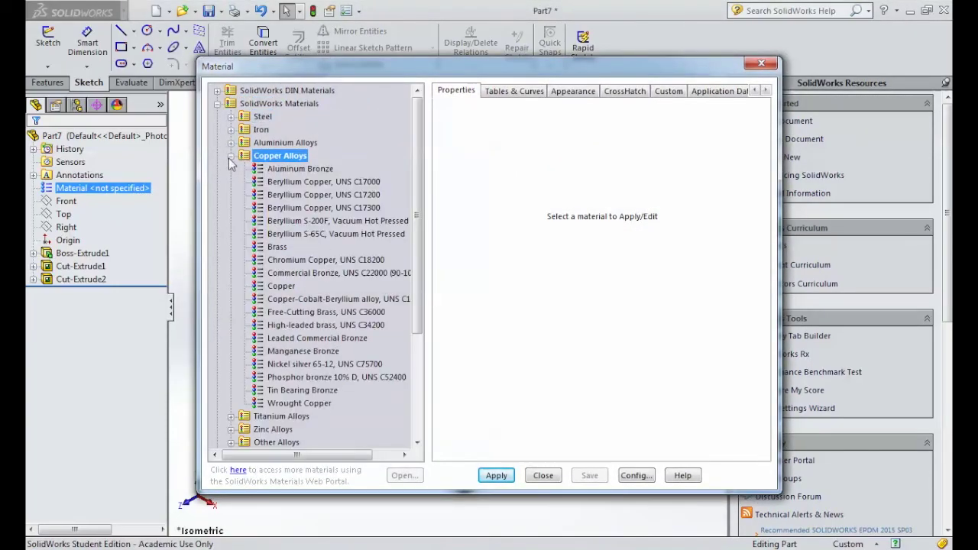
left_click(280, 287)
left_click(496, 475)
left_click(543, 475)
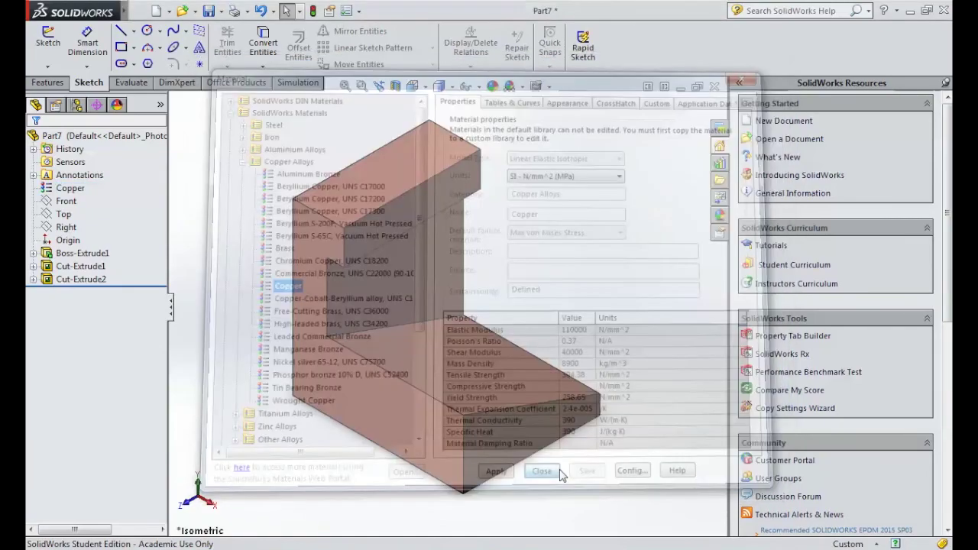